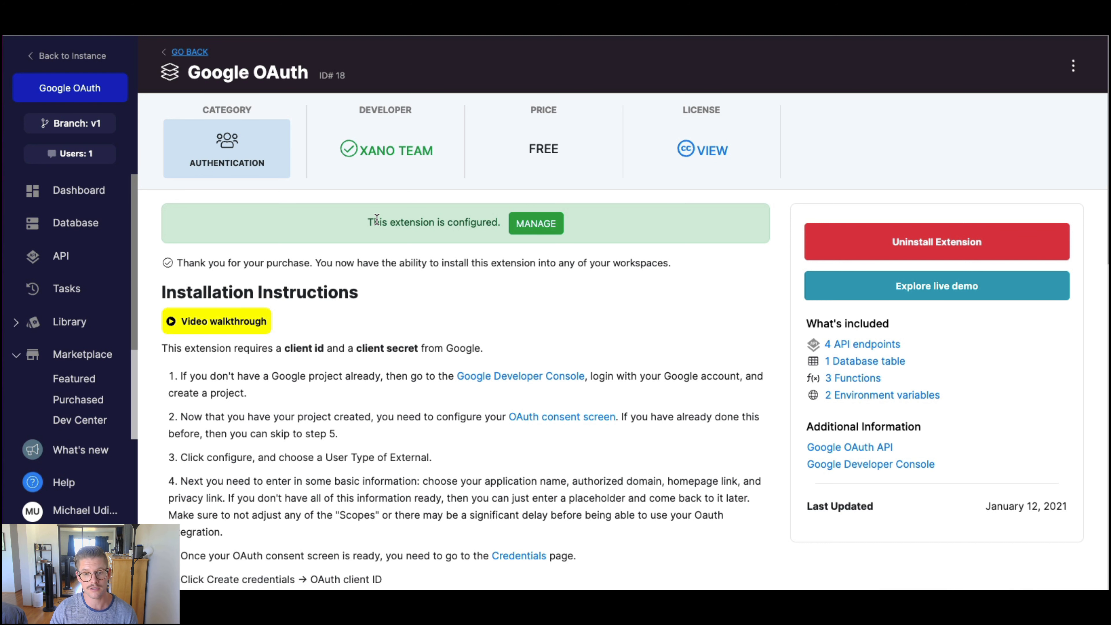
{"action": "scroll", "coordinate": [376, 219], "scroll_direction": "down", "scroll_amount": 1}
{"action": "double_click", "coordinate": [307, 346]}
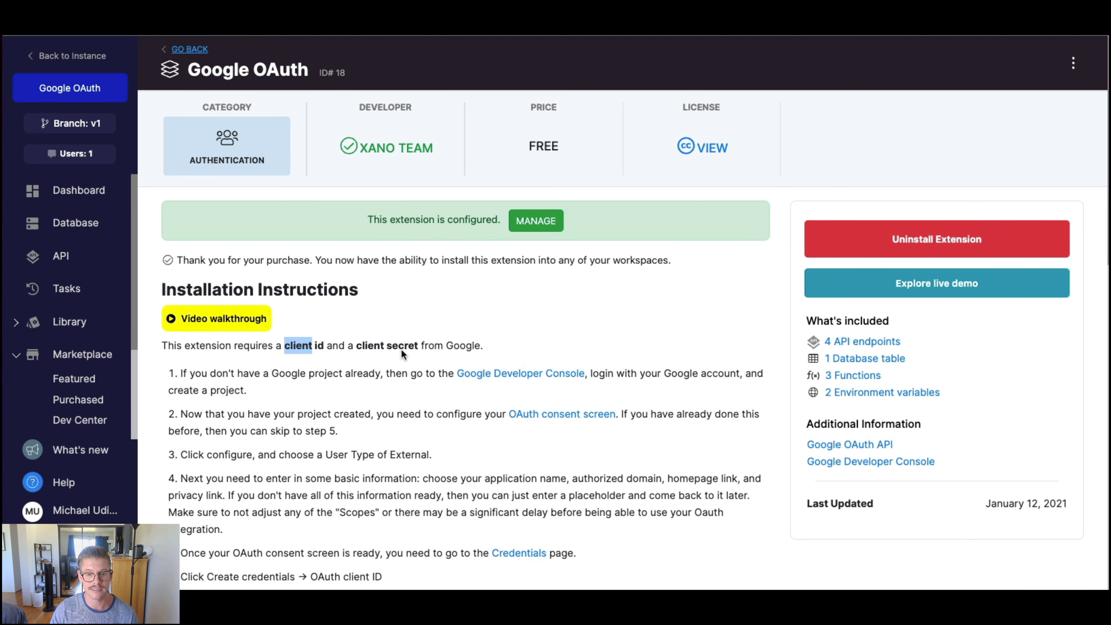
{"action": "left_click_drag", "start_coordinate": [355, 344], "coordinate": [419, 338]}
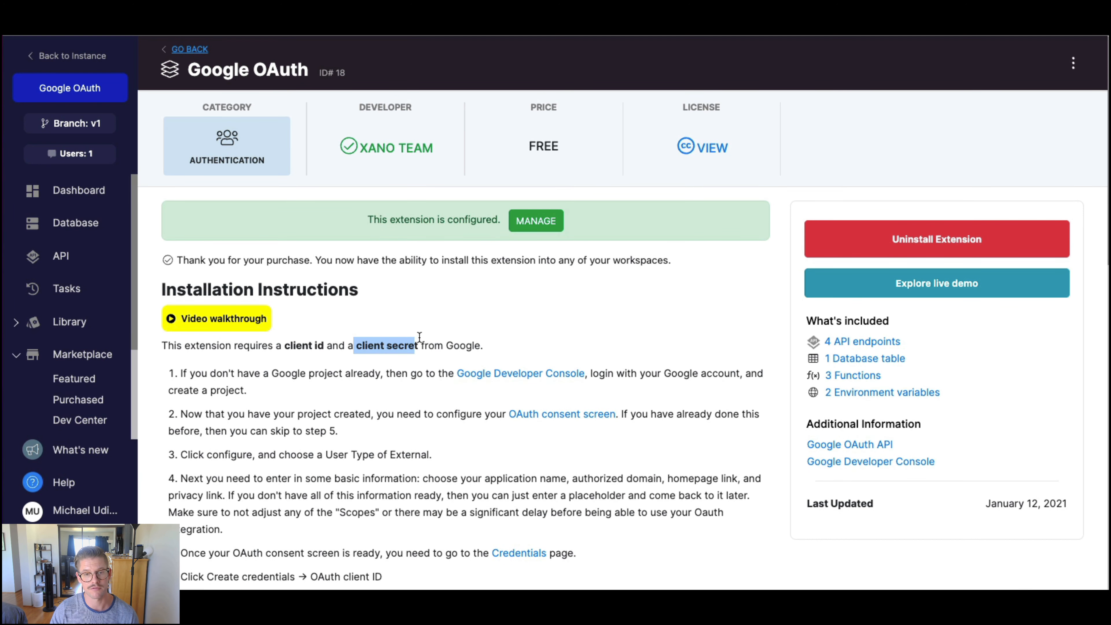
{"action": "scroll", "coordinate": [419, 337], "scroll_direction": "down", "scroll_amount": 3}
{"action": "left_click", "coordinate": [418, 335]}
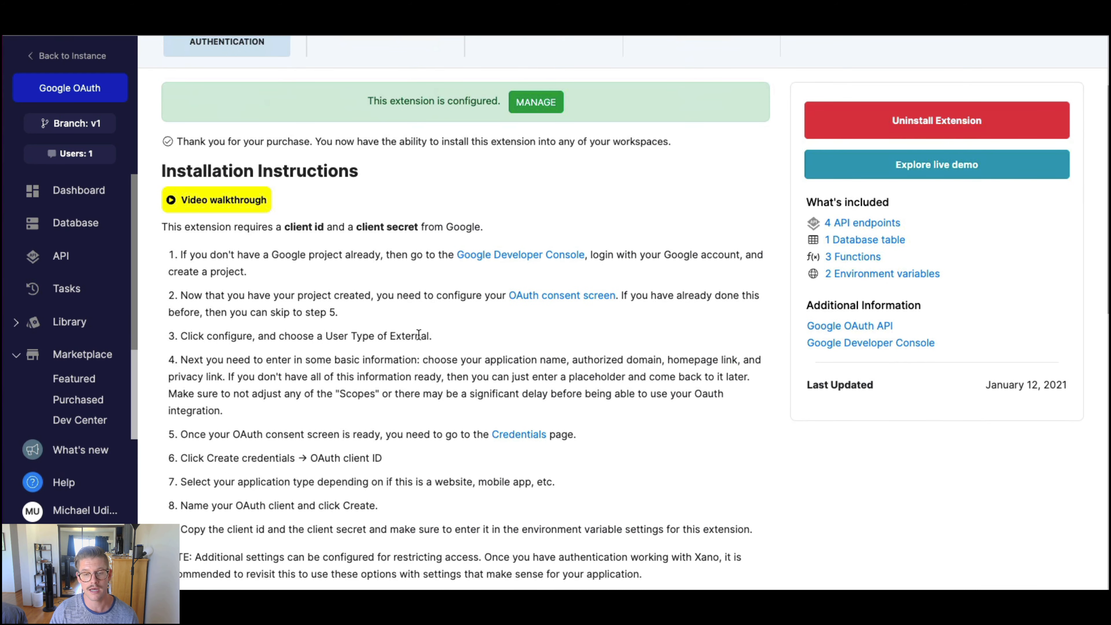
{"action": "scroll", "coordinate": [376, 320], "scroll_direction": "down", "scroll_amount": 1}
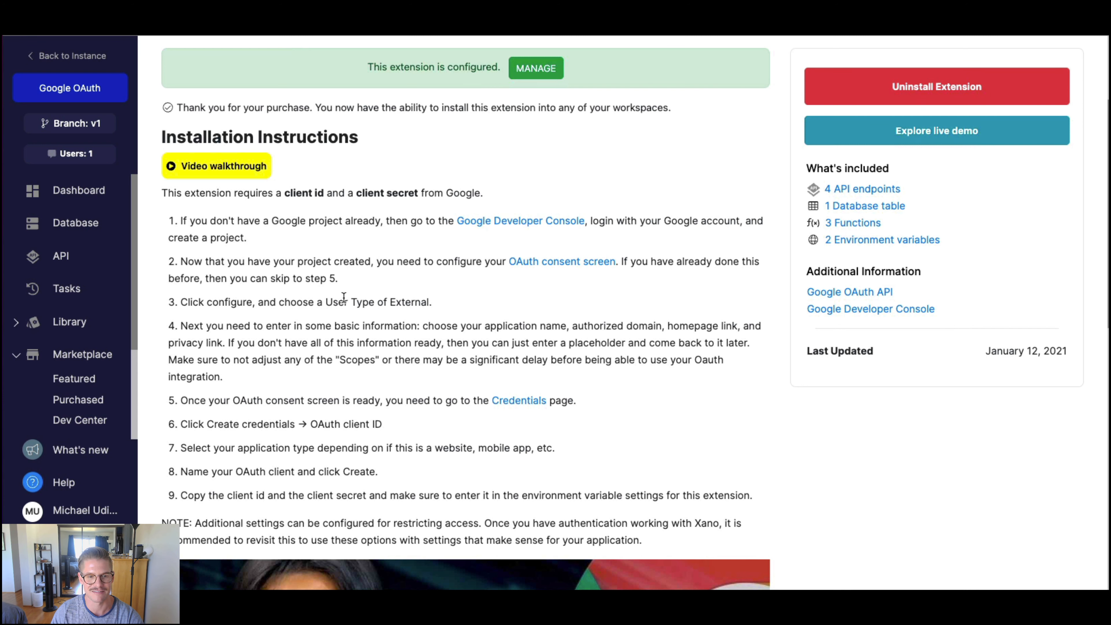
Step: Open the google-oauth API group to list its continue, init, login and signup endpoints
{"action": "left_click", "coordinate": [53, 261]}
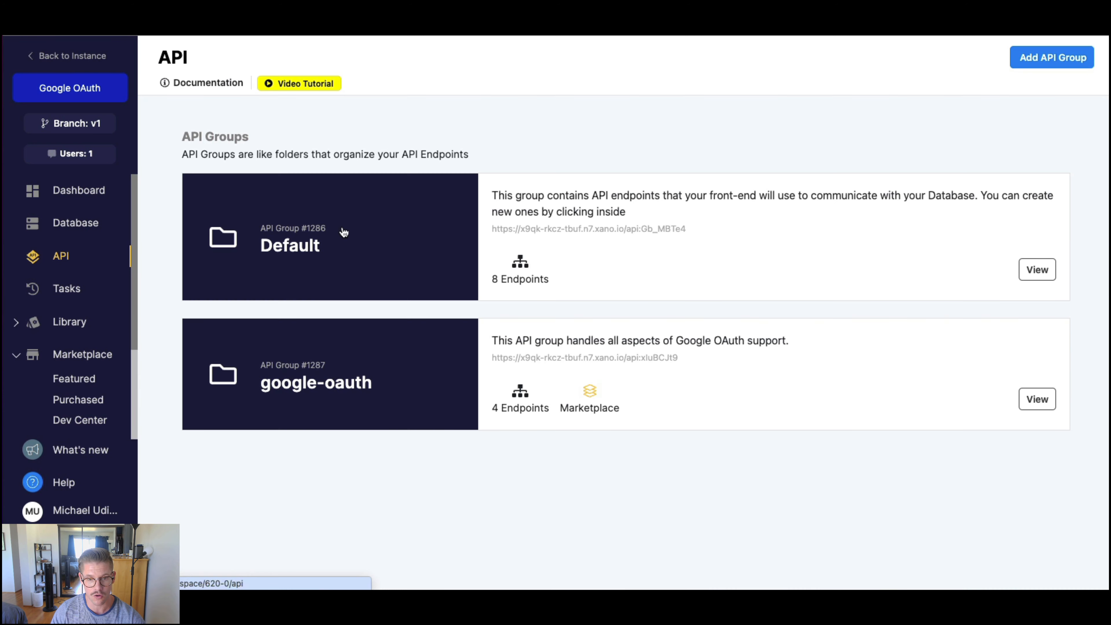
{"action": "left_click", "coordinate": [690, 398]}
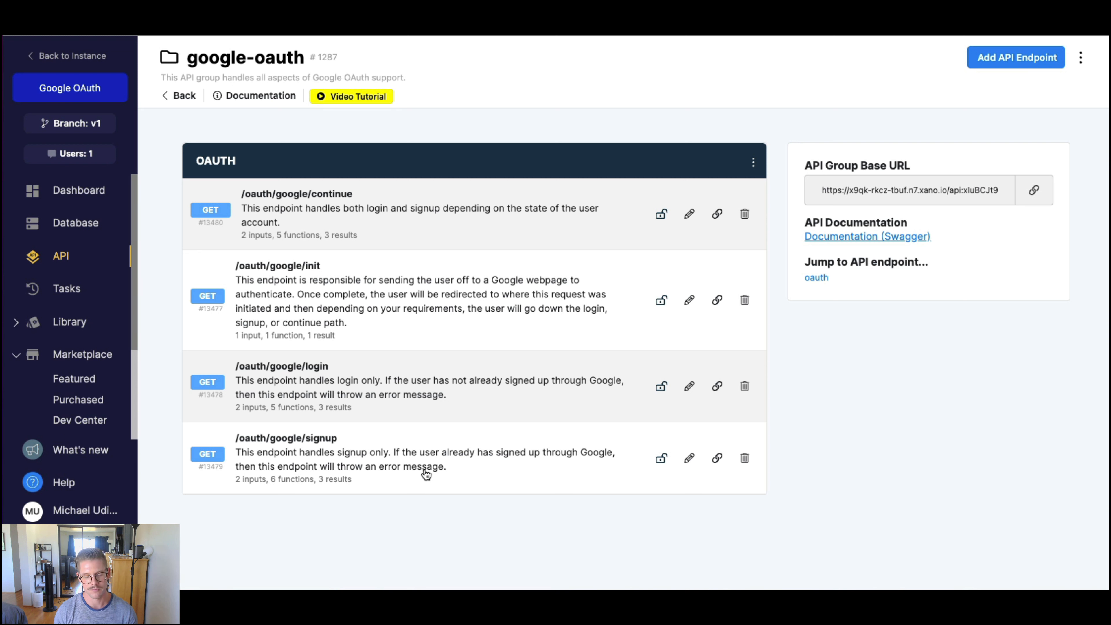
{"action": "left_click", "coordinate": [354, 307]}
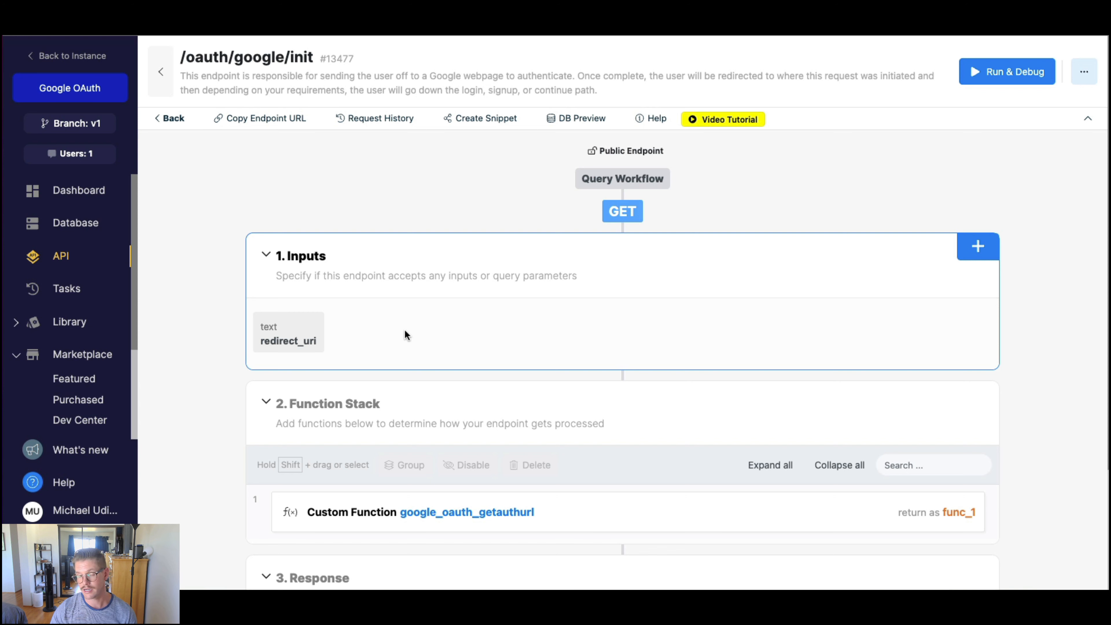
{"action": "scroll", "coordinate": [405, 335], "scroll_direction": "down", "scroll_amount": 1}
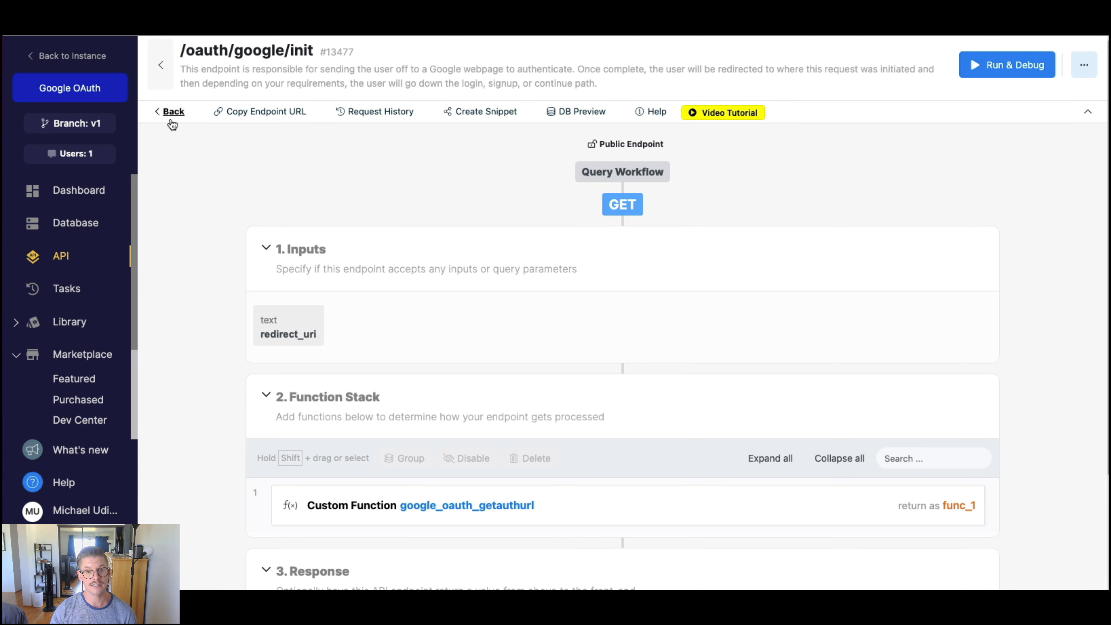
Step: Inspect the /oauth/google/continue endpoint's inputs, function stack and returned authentication token
{"action": "left_click", "coordinate": [181, 113]}
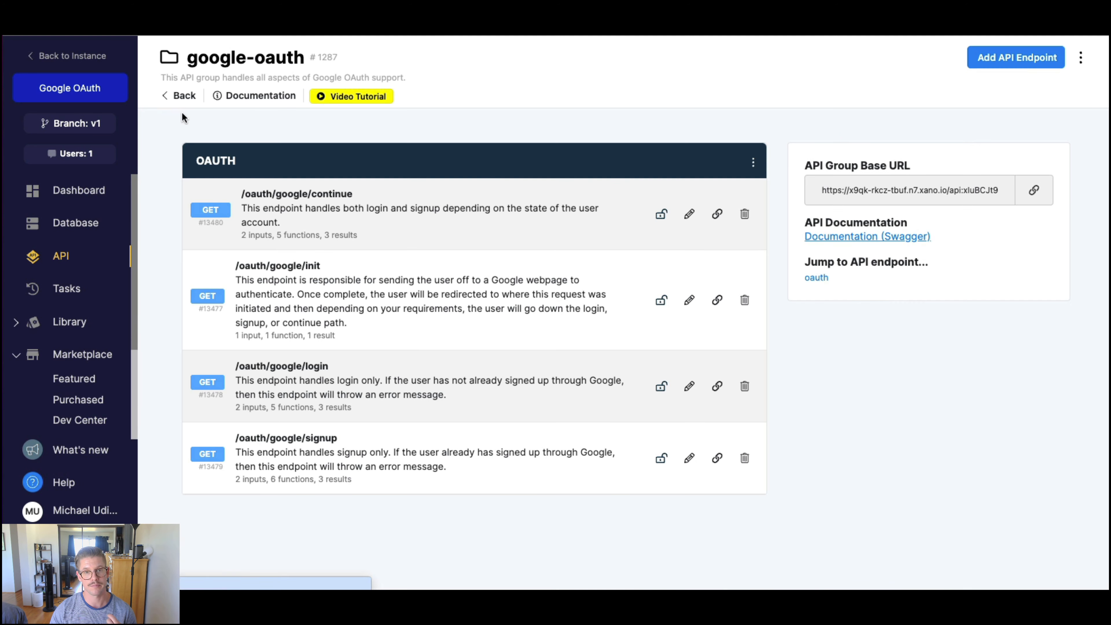
{"action": "left_click", "coordinate": [428, 226]}
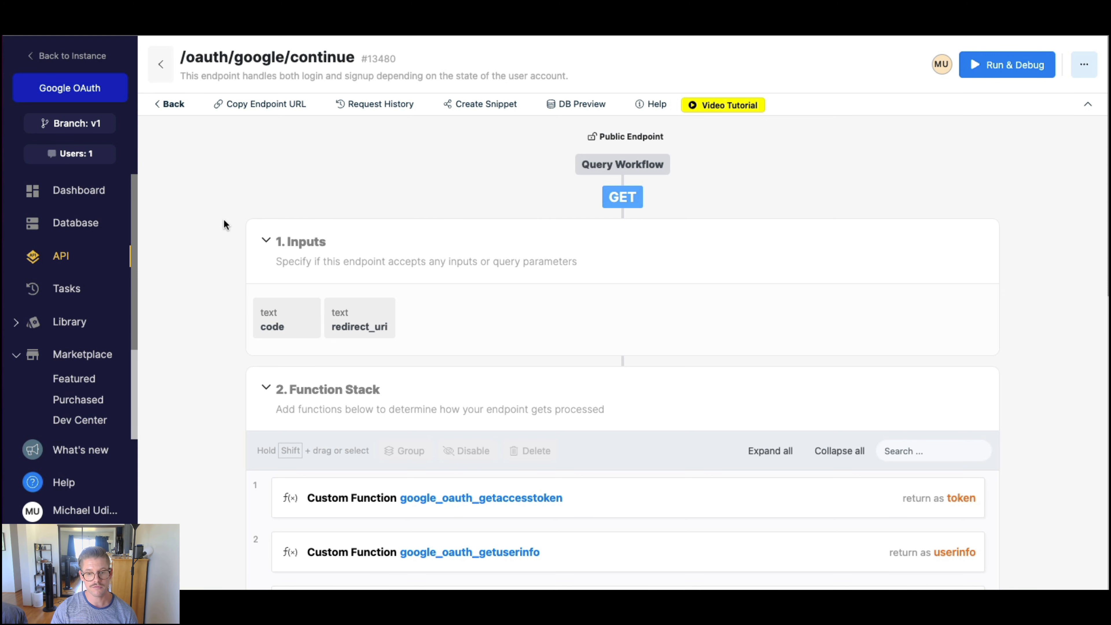
{"action": "scroll", "coordinate": [454, 279], "scroll_direction": "down", "scroll_amount": 5}
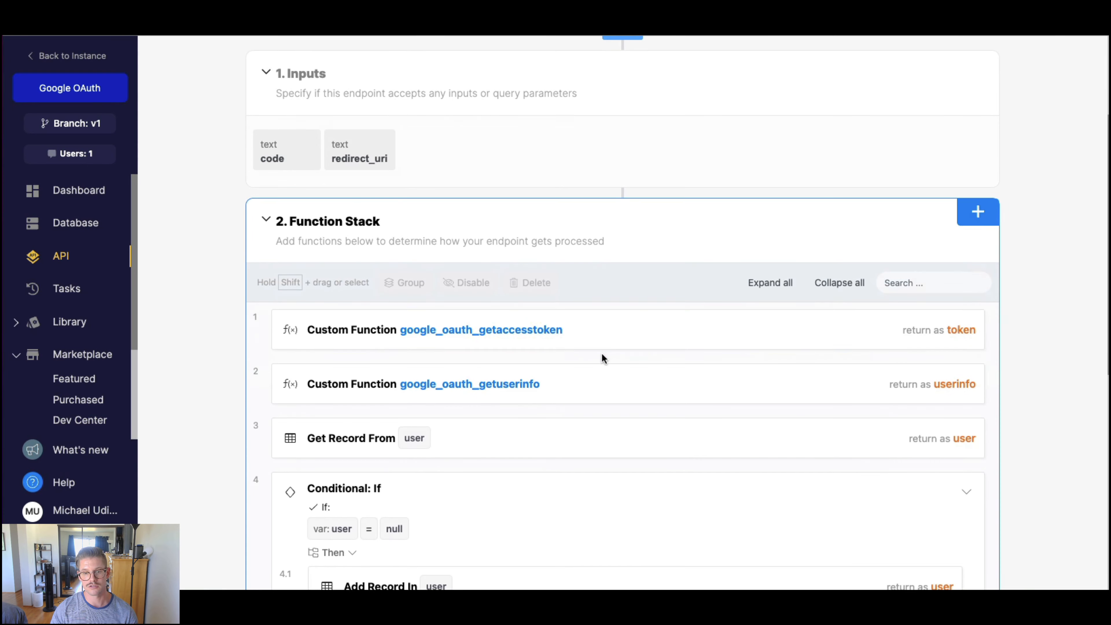
{"action": "scroll", "coordinate": [640, 351], "scroll_direction": "down", "scroll_amount": 4}
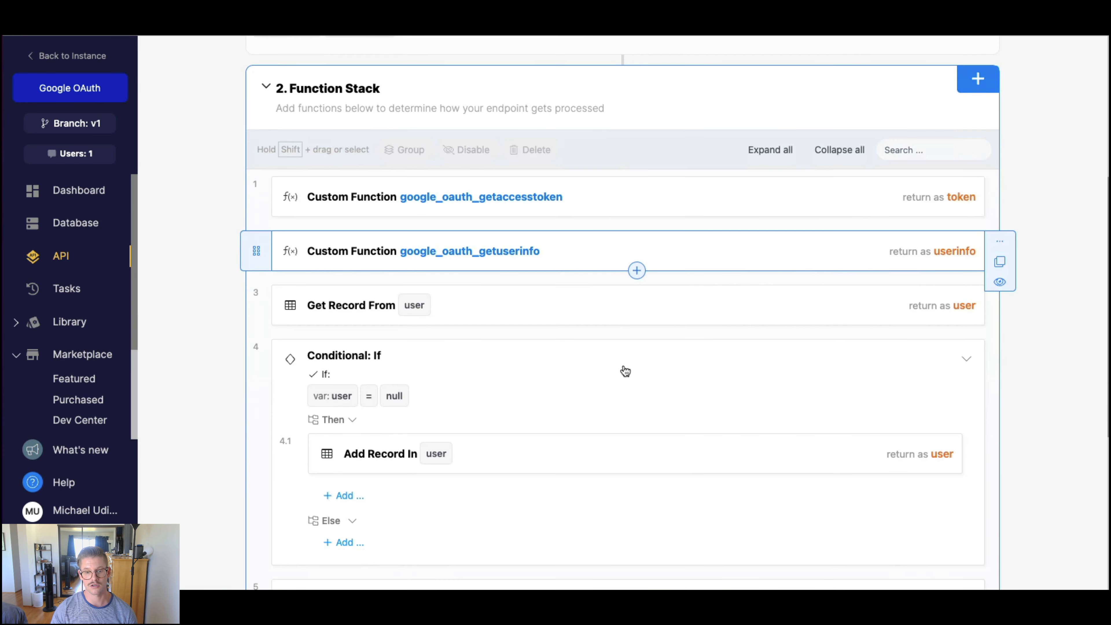
{"action": "scroll", "coordinate": [625, 370], "scroll_direction": "down", "scroll_amount": 1}
{"action": "scroll", "coordinate": [623, 370], "scroll_direction": "down", "scroll_amount": 4}
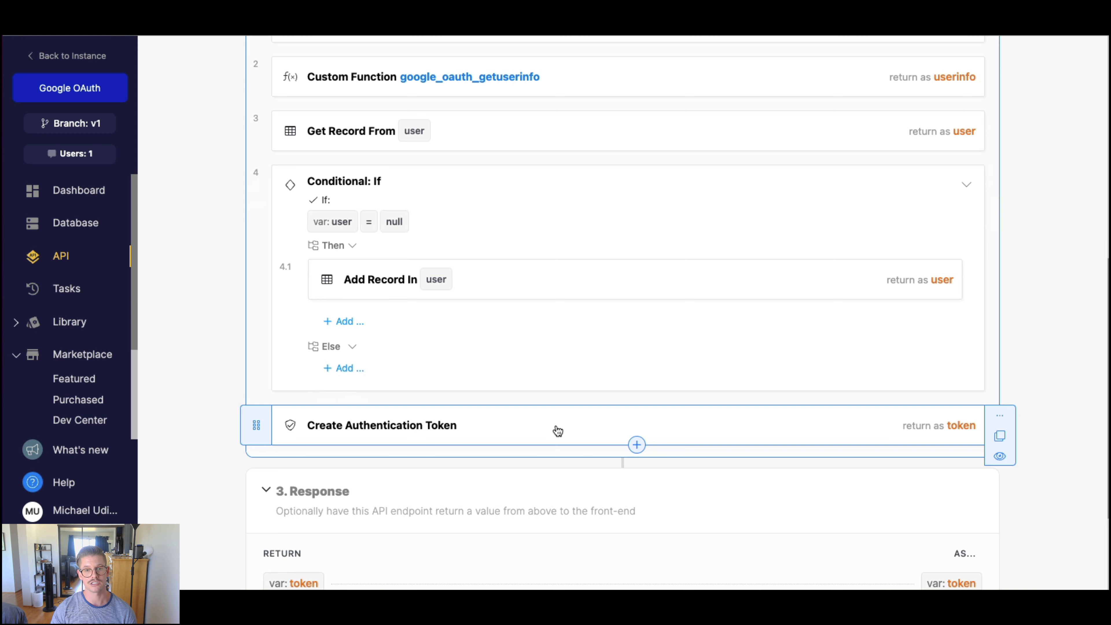
{"action": "scroll", "coordinate": [237, 280], "scroll_direction": "up", "scroll_amount": 10}
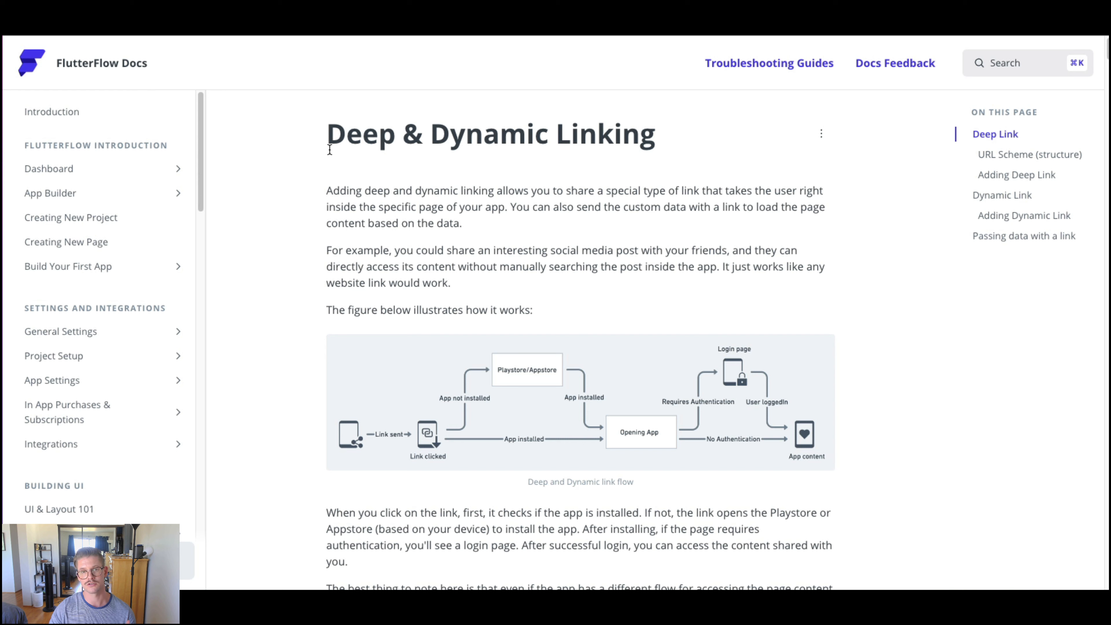
{"action": "scroll", "coordinate": [308, 185], "scroll_direction": "down", "scroll_amount": 12}
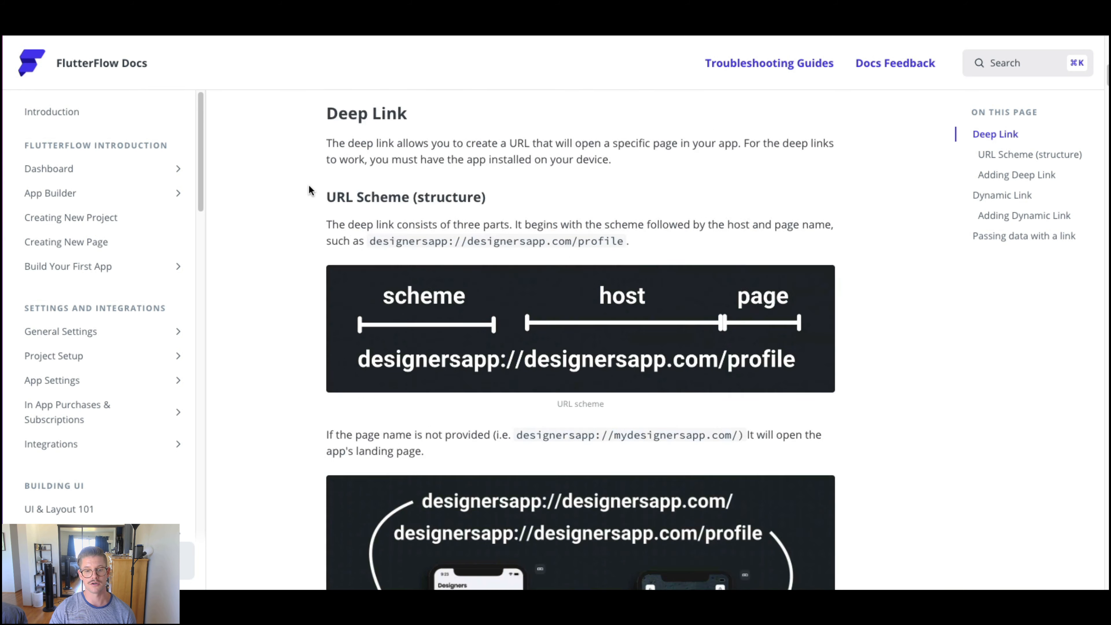
{"action": "scroll", "coordinate": [307, 232], "scroll_direction": "down", "scroll_amount": 2}
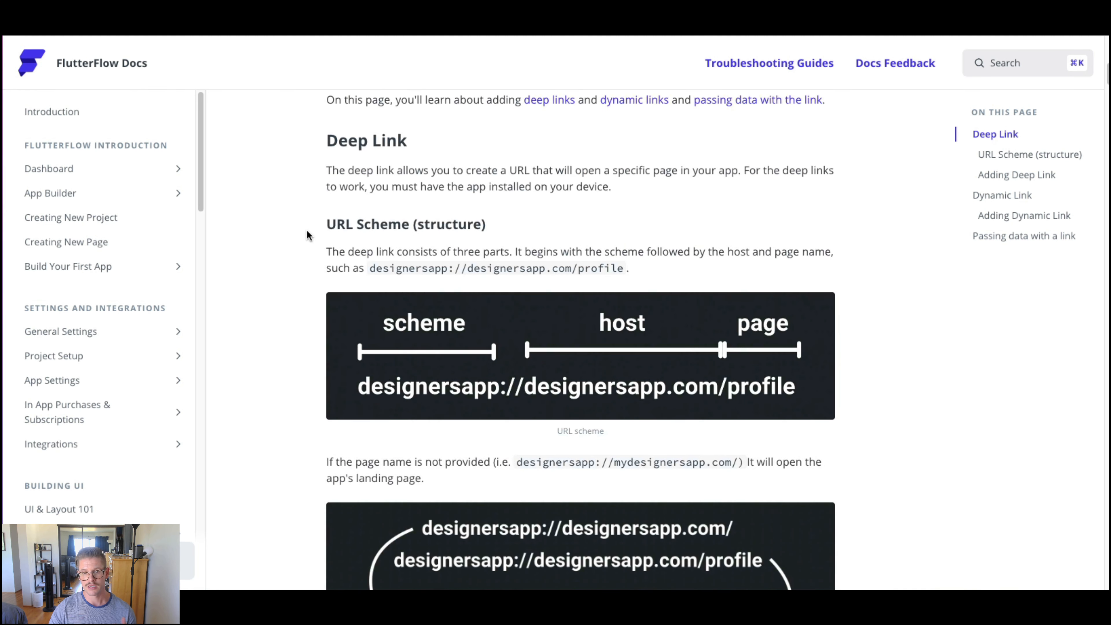
{"action": "scroll", "coordinate": [306, 236], "scroll_direction": "down", "scroll_amount": 15}
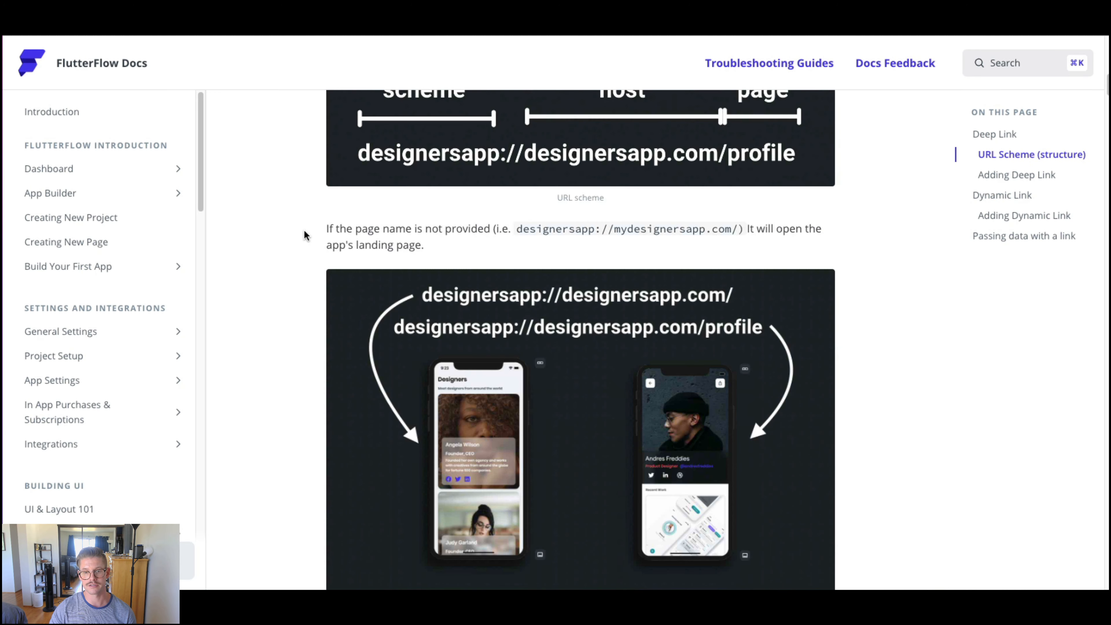
{"action": "scroll", "coordinate": [305, 231], "scroll_direction": "down", "scroll_amount": 20}
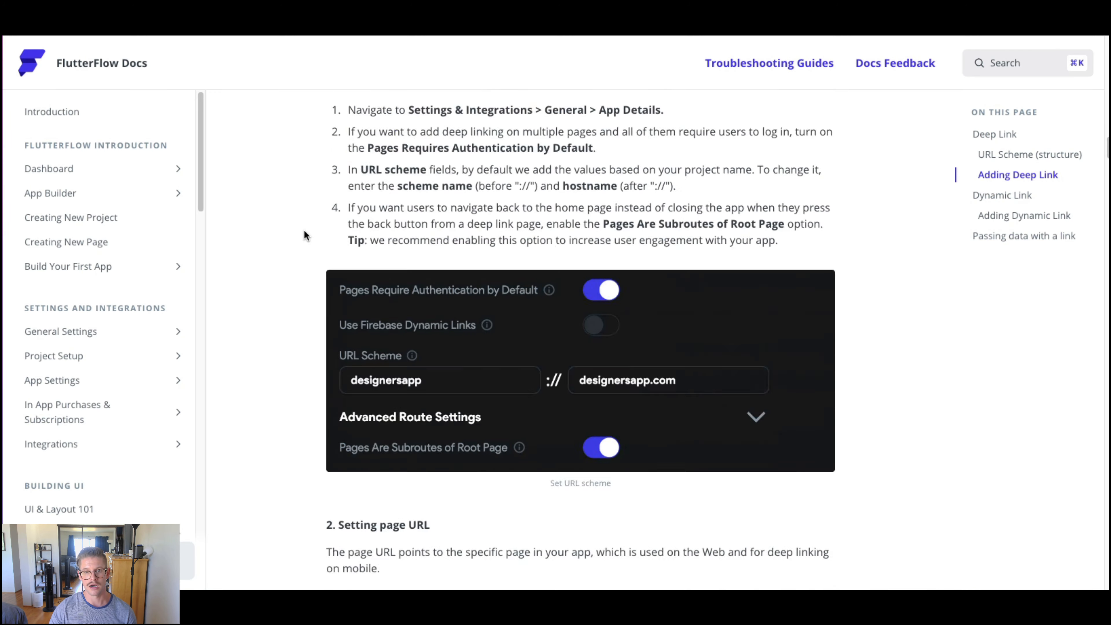
{"action": "scroll", "coordinate": [304, 232], "scroll_direction": "down", "scroll_amount": 20}
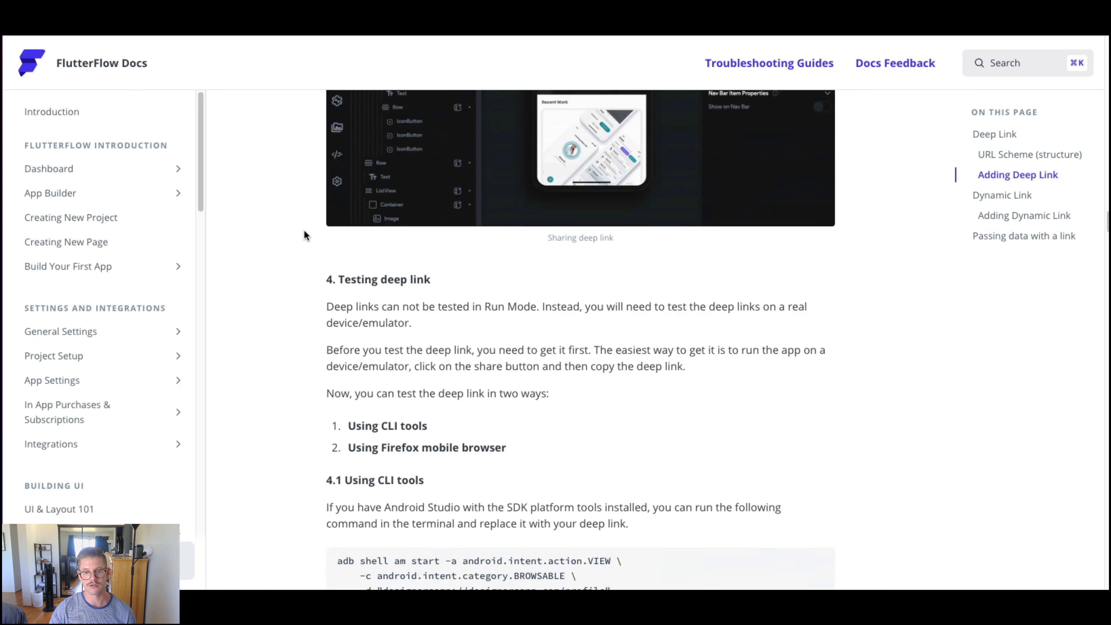
{"action": "scroll", "coordinate": [304, 236], "scroll_direction": "down", "scroll_amount": 20}
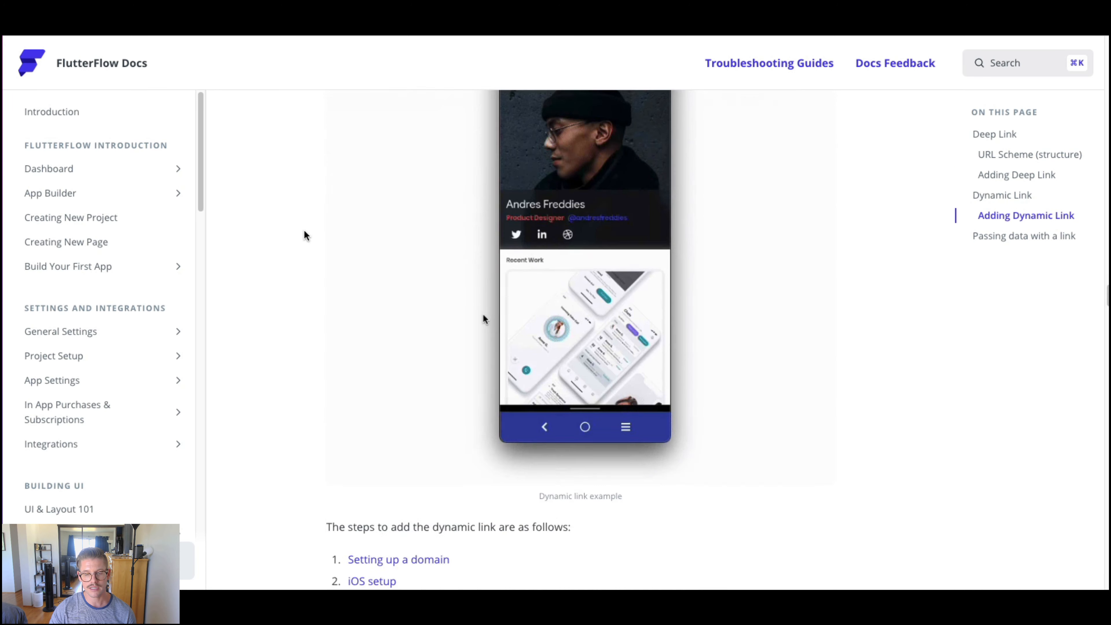
{"action": "scroll", "coordinate": [304, 235], "scroll_direction": "down", "scroll_amount": 20}
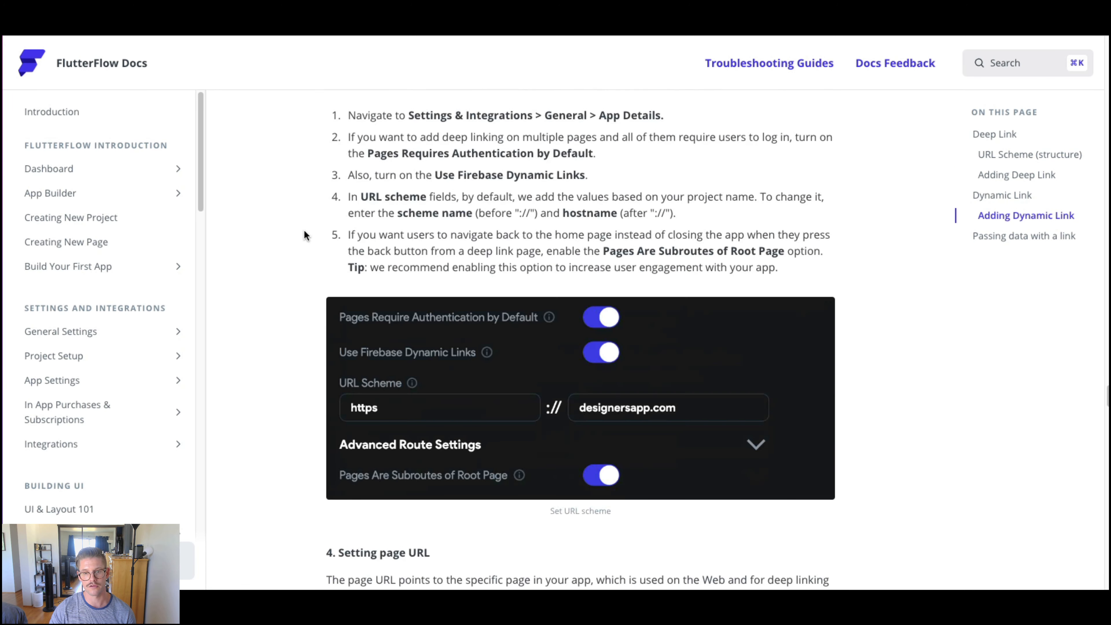
{"action": "scroll", "coordinate": [304, 235], "scroll_direction": "up", "scroll_amount": 8}
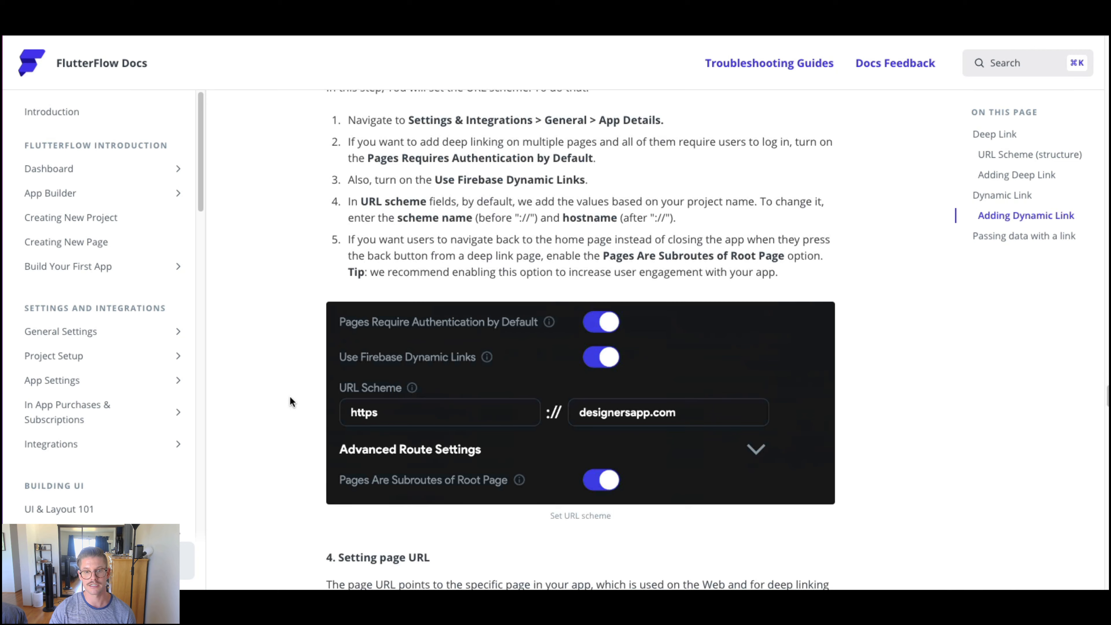
{"action": "scroll", "coordinate": [287, 370], "scroll_direction": "down", "scroll_amount": 3}
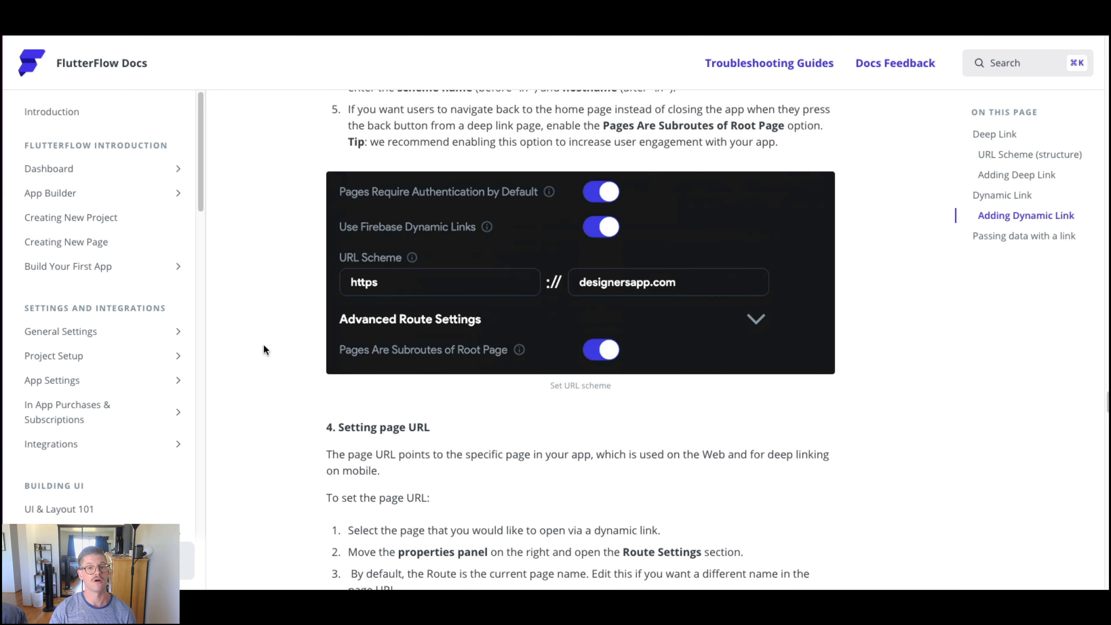
{"action": "scroll", "coordinate": [264, 345], "scroll_direction": "down", "scroll_amount": 15}
{"action": "scroll", "coordinate": [264, 345], "scroll_direction": "up", "scroll_amount": 20}
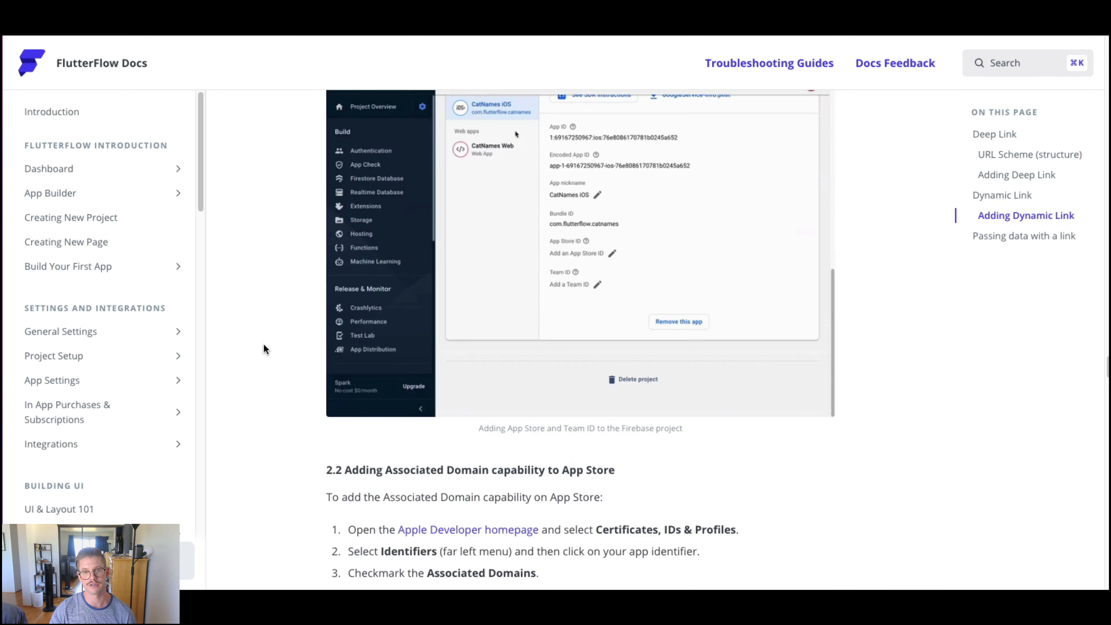
{"action": "scroll", "coordinate": [263, 345], "scroll_direction": "up", "scroll_amount": 20}
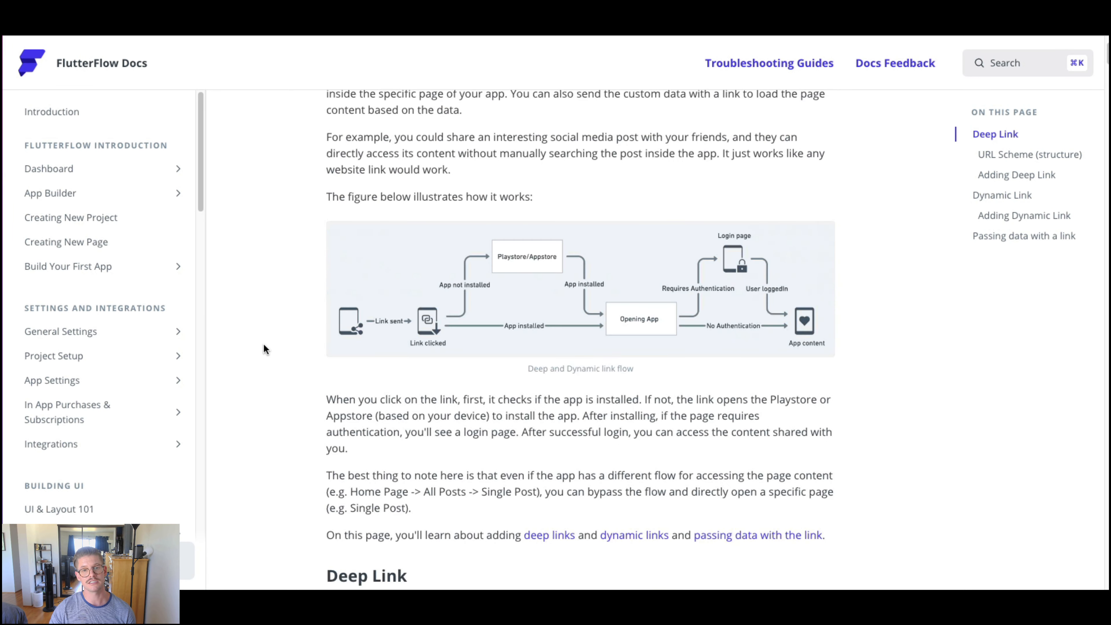
{"action": "scroll", "coordinate": [264, 348], "scroll_direction": "up", "scroll_amount": 3}
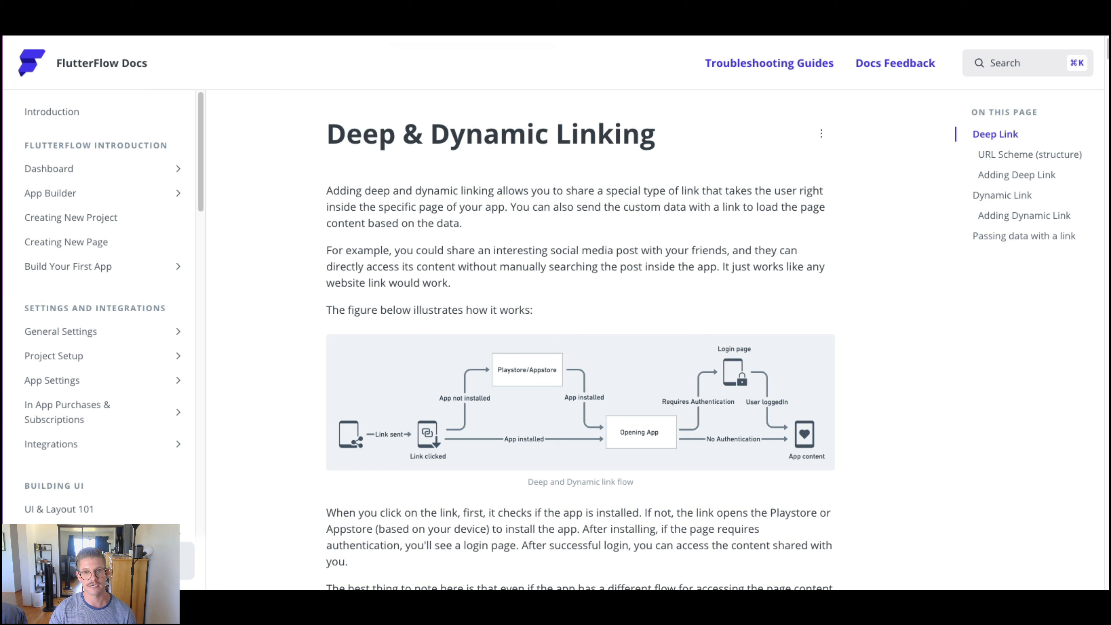
{"action": "left_click", "coordinate": [420, 17]}
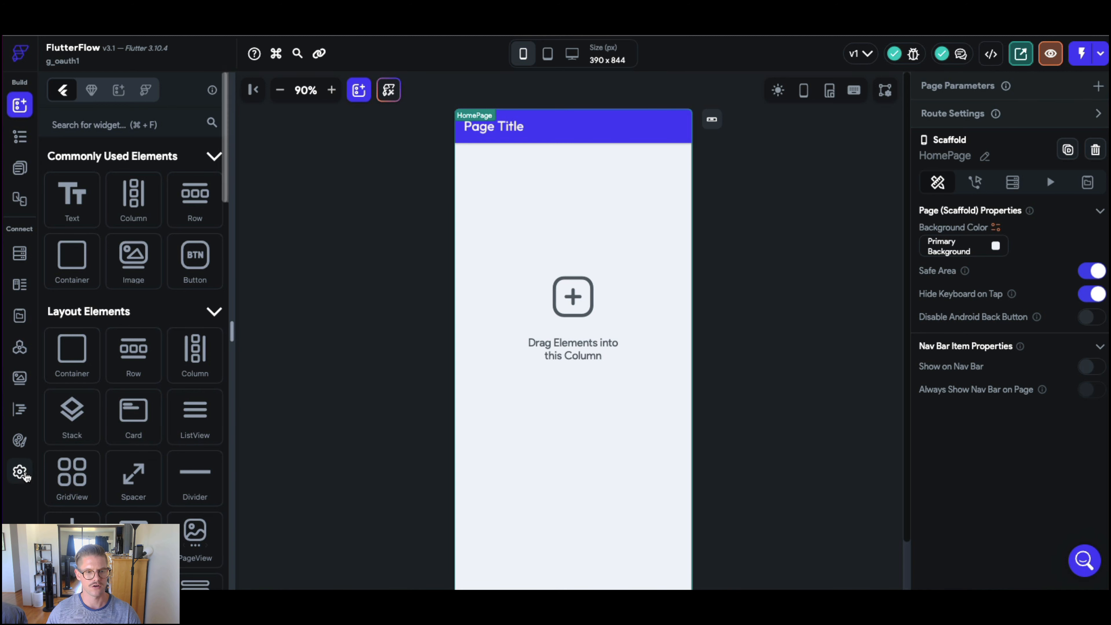
Step: Enable the Web platform alongside Android and iOS in the project's platform settings
{"action": "left_click", "coordinate": [20, 472]}
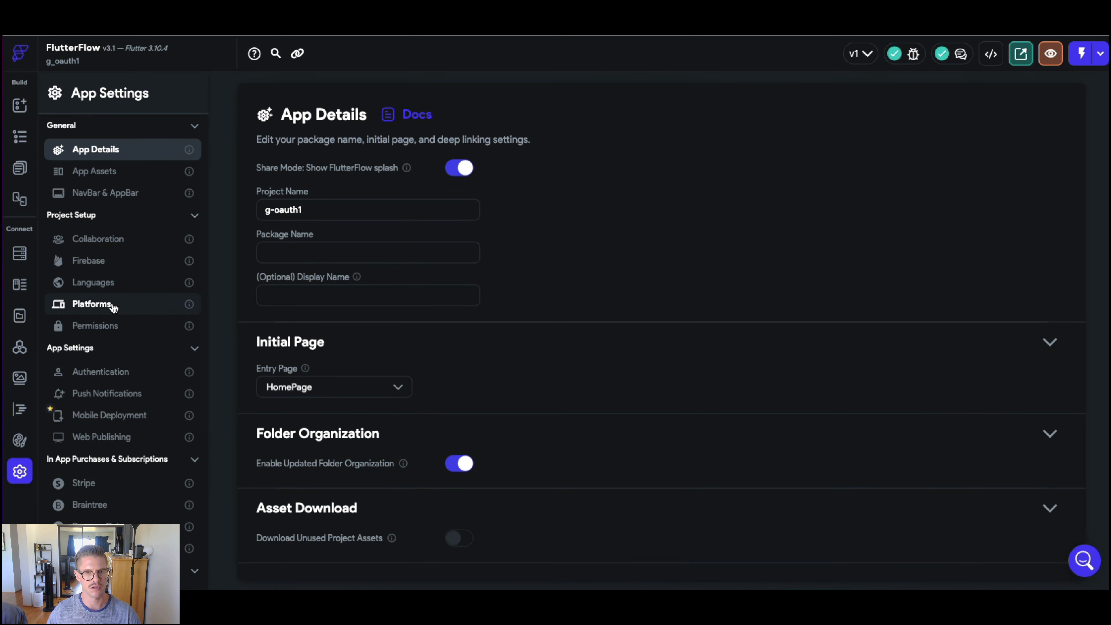
{"action": "left_click", "coordinate": [84, 307]}
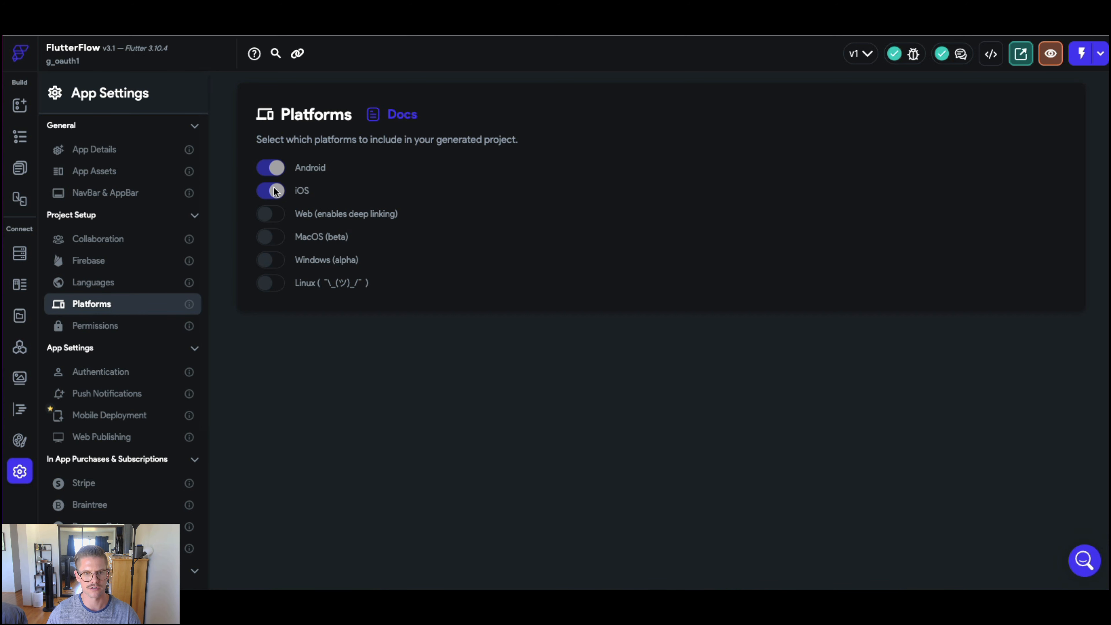
{"action": "left_click", "coordinate": [272, 217]}
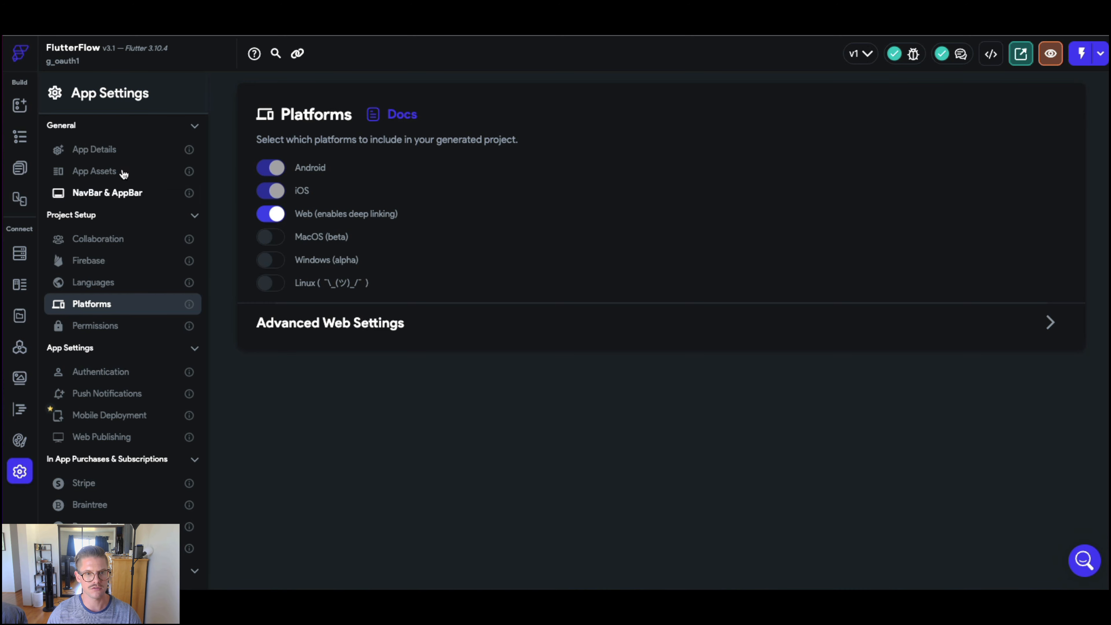
Step: Return to App Details and check the goauth1://goauth1.com URL scheme
{"action": "left_click", "coordinate": [109, 153]}
{"action": "scroll", "coordinate": [537, 263], "scroll_direction": "down", "scroll_amount": 5}
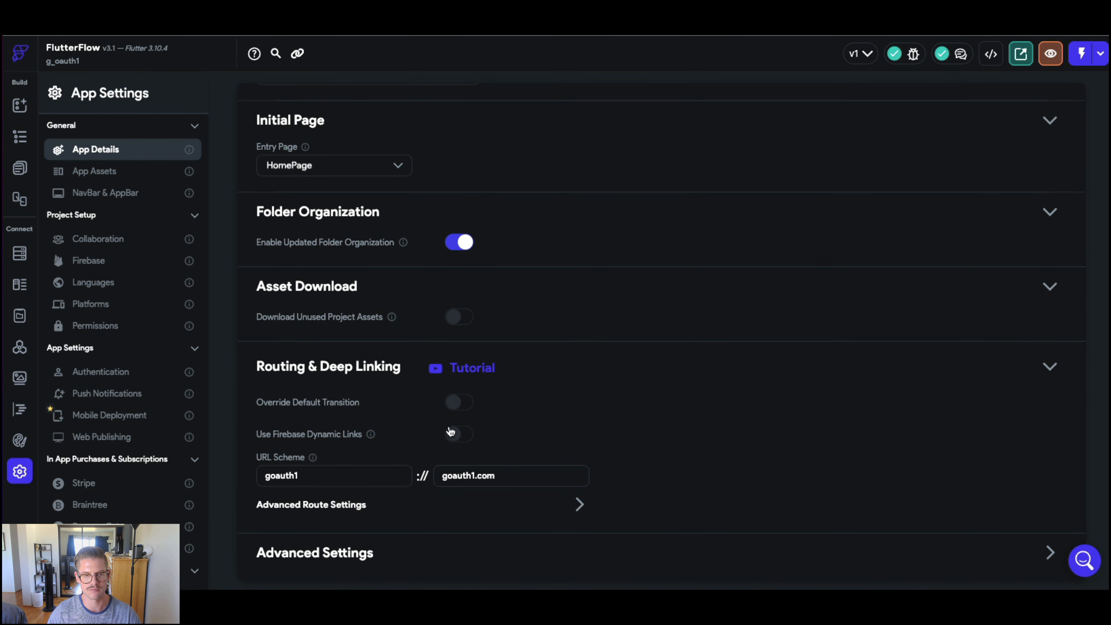
{"action": "scroll", "coordinate": [437, 427], "scroll_direction": "up", "scroll_amount": 5}
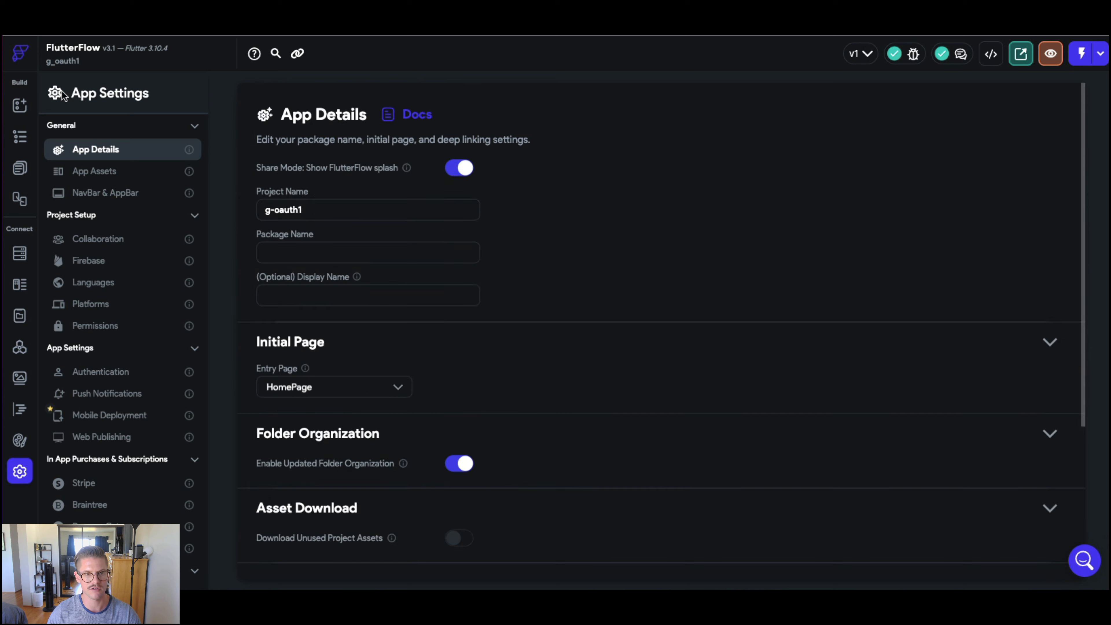
Step: Publish the web build to the g-oauth1-iqou3p.flutterflow.app domain
{"action": "left_click", "coordinate": [1100, 57]}
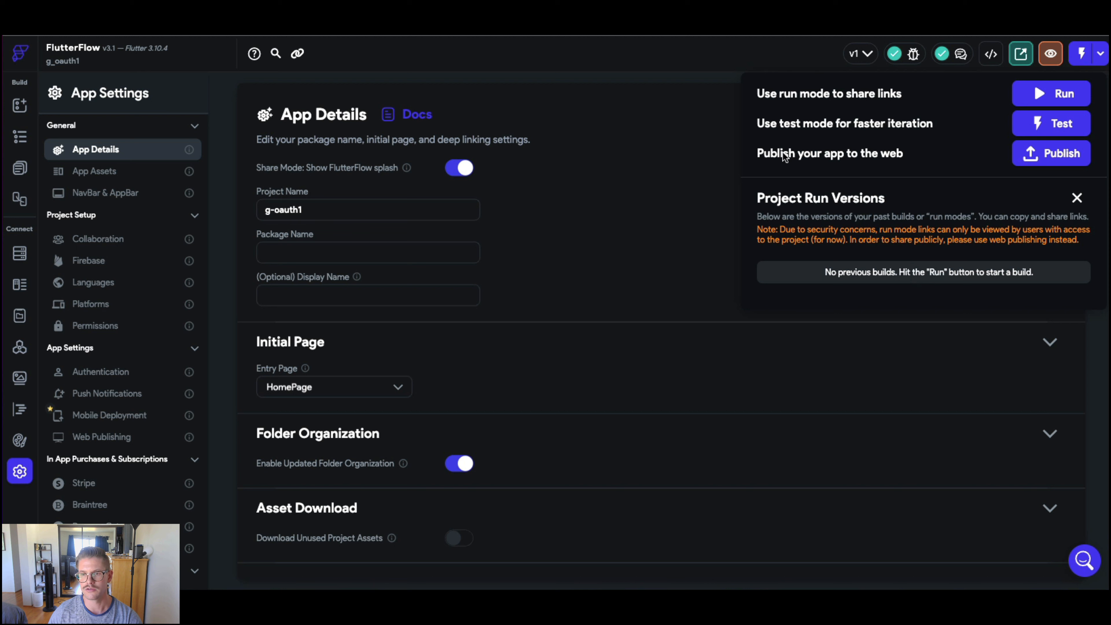
{"action": "left_click", "coordinate": [1060, 153]}
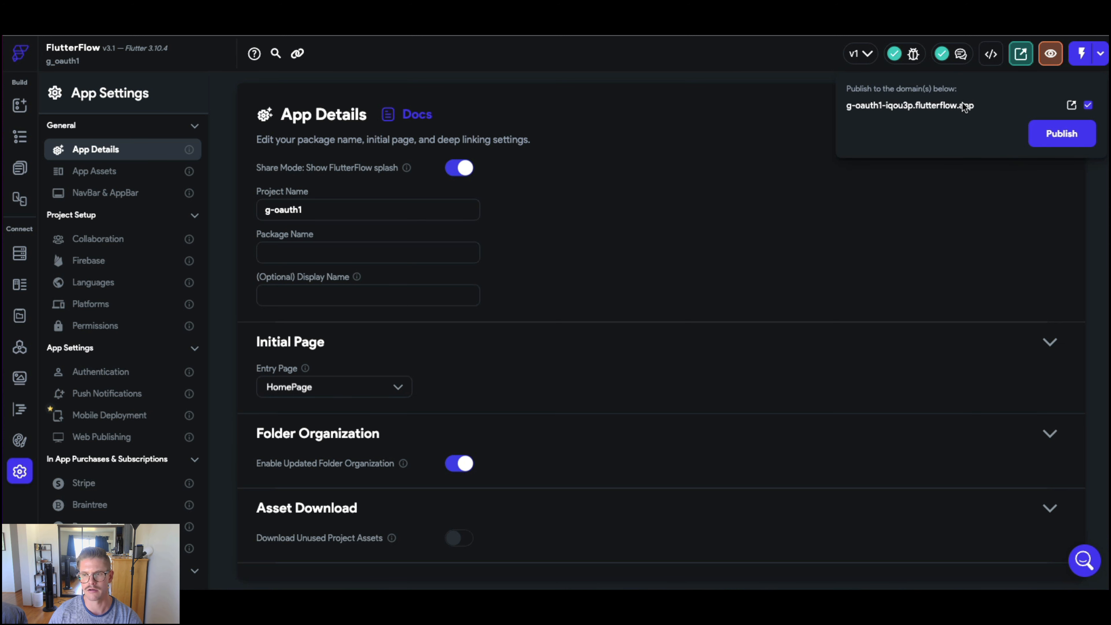
{"action": "left_click", "coordinate": [1064, 138]}
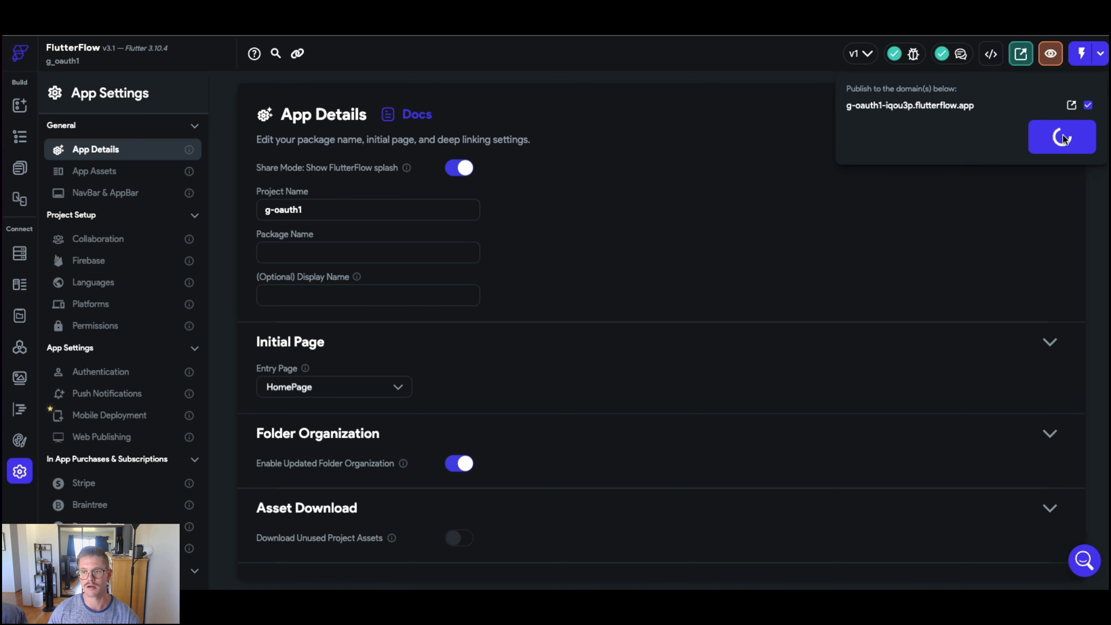
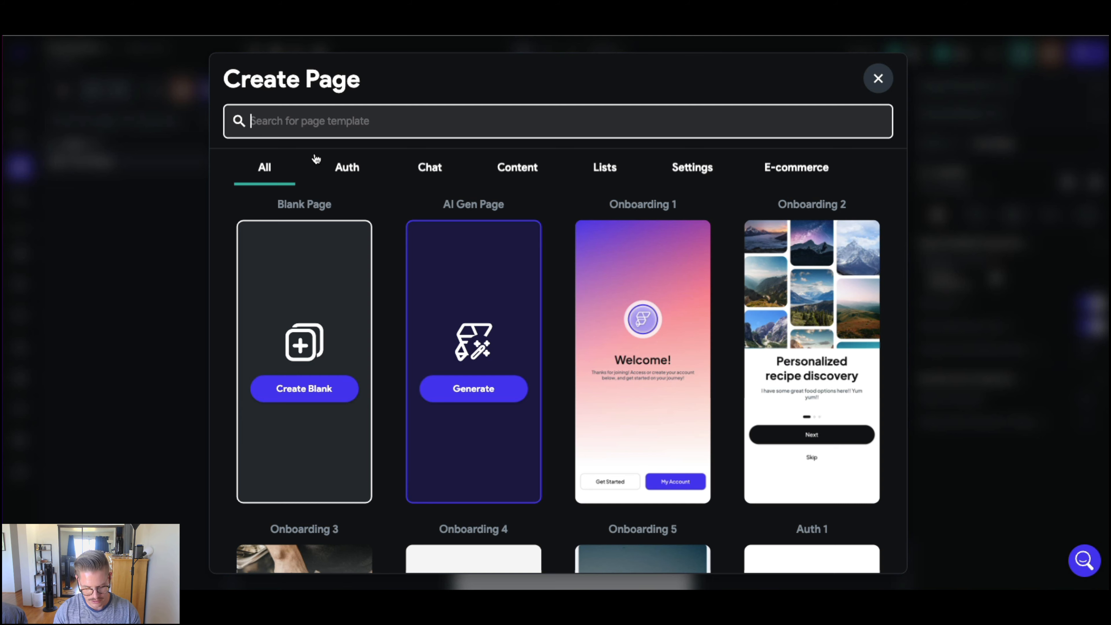
Step: Create a blank page named authpage from the page templates
{"action": "type", "text": "authpage"}
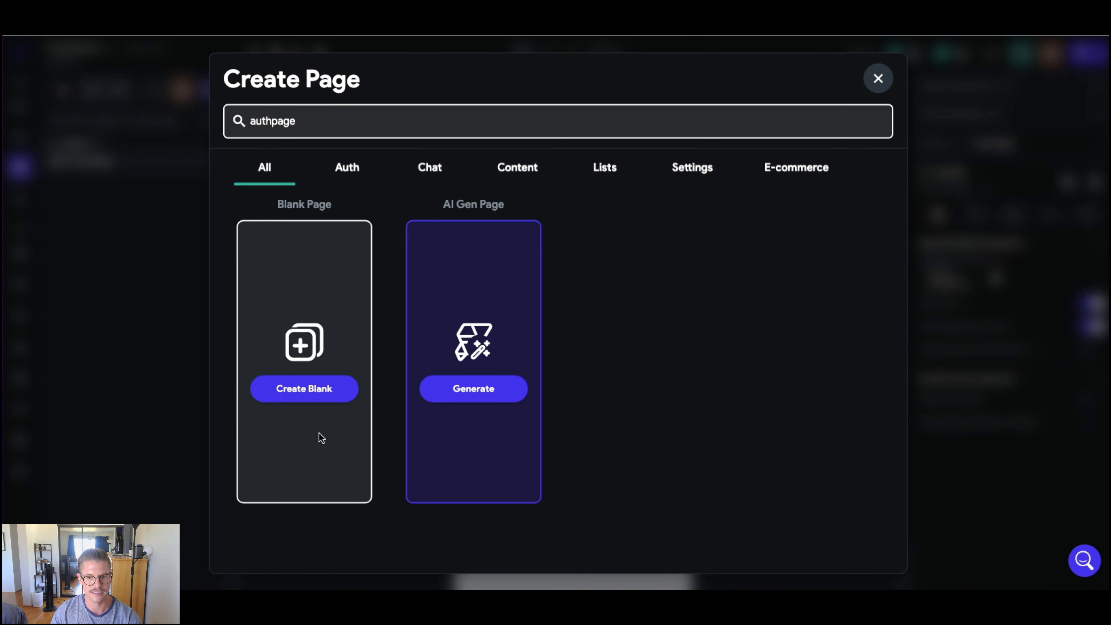
{"action": "left_click", "coordinate": [291, 390]}
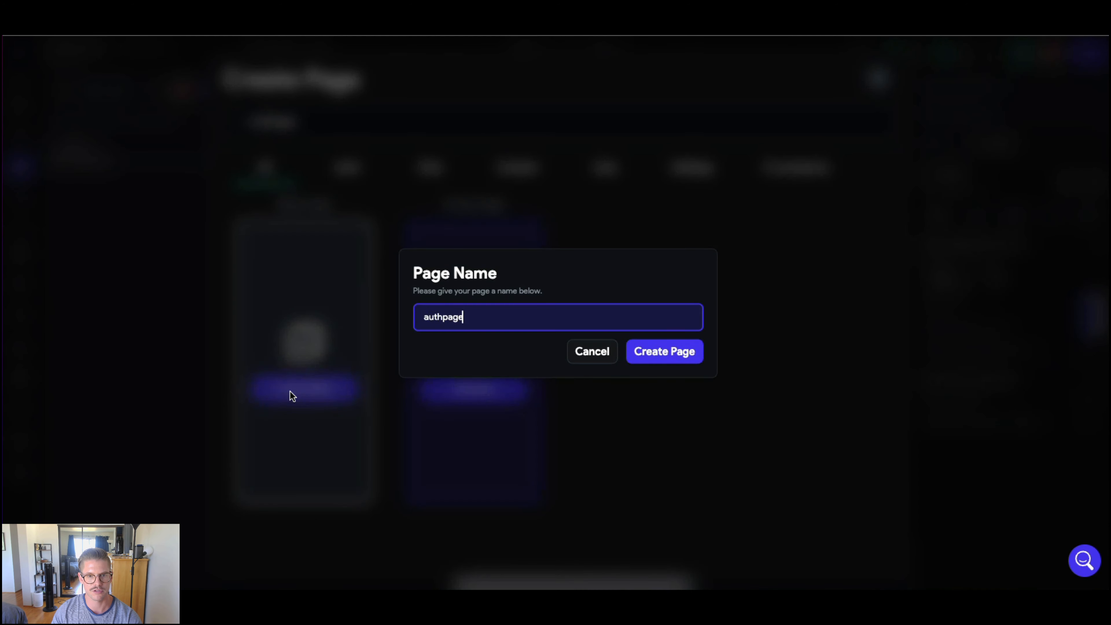
{"action": "left_click", "coordinate": [664, 351]}
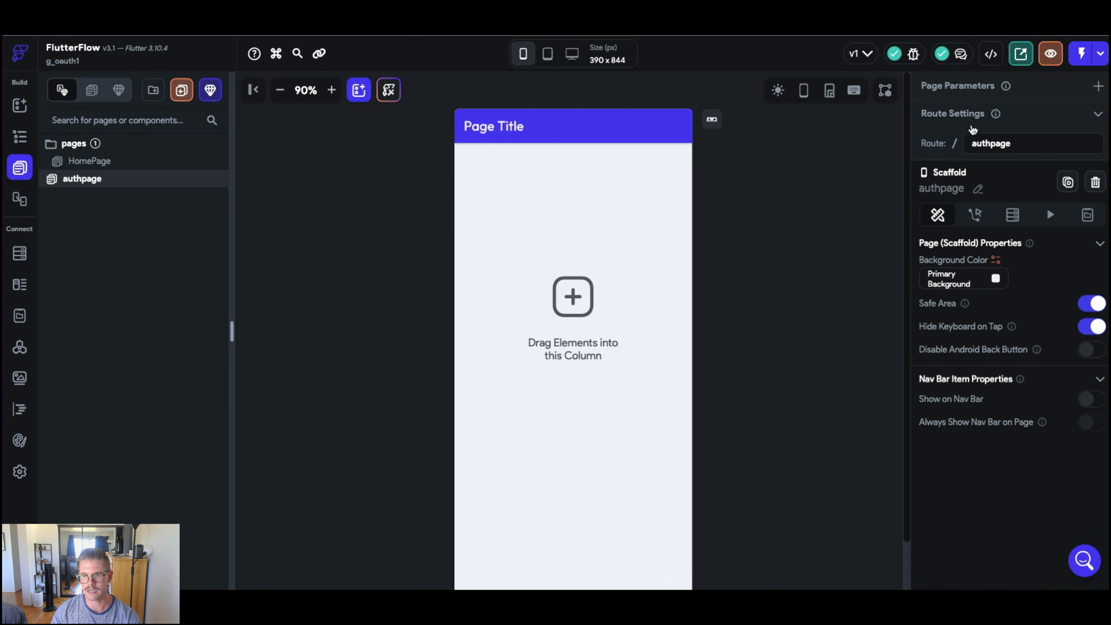
{"action": "mouse_move", "coordinate": [969, 123]}
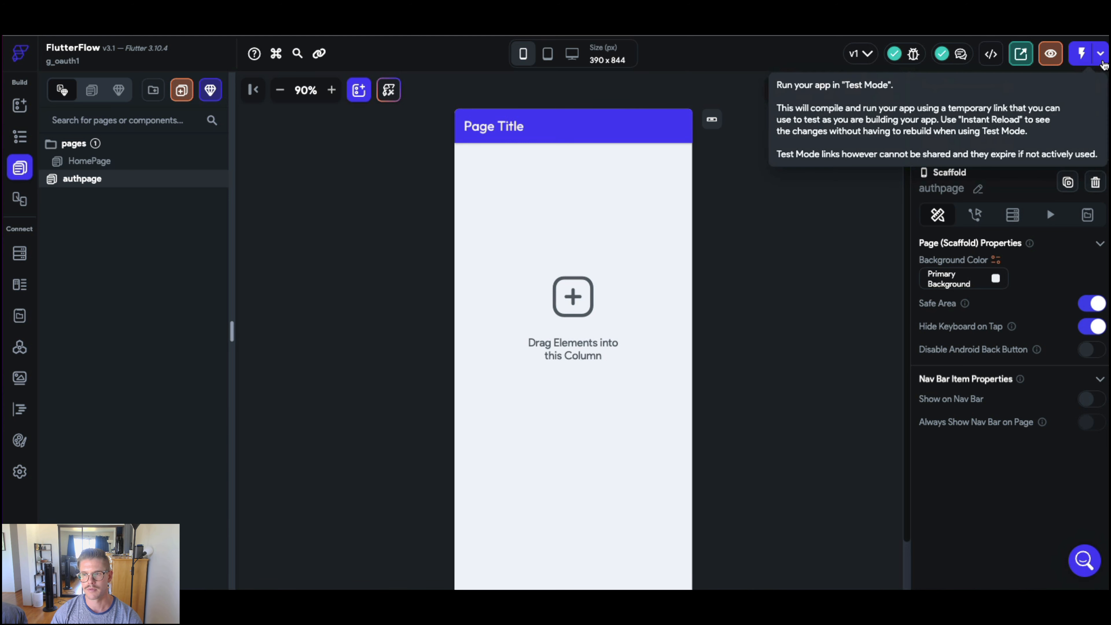
{"action": "left_click", "coordinate": [1102, 61]}
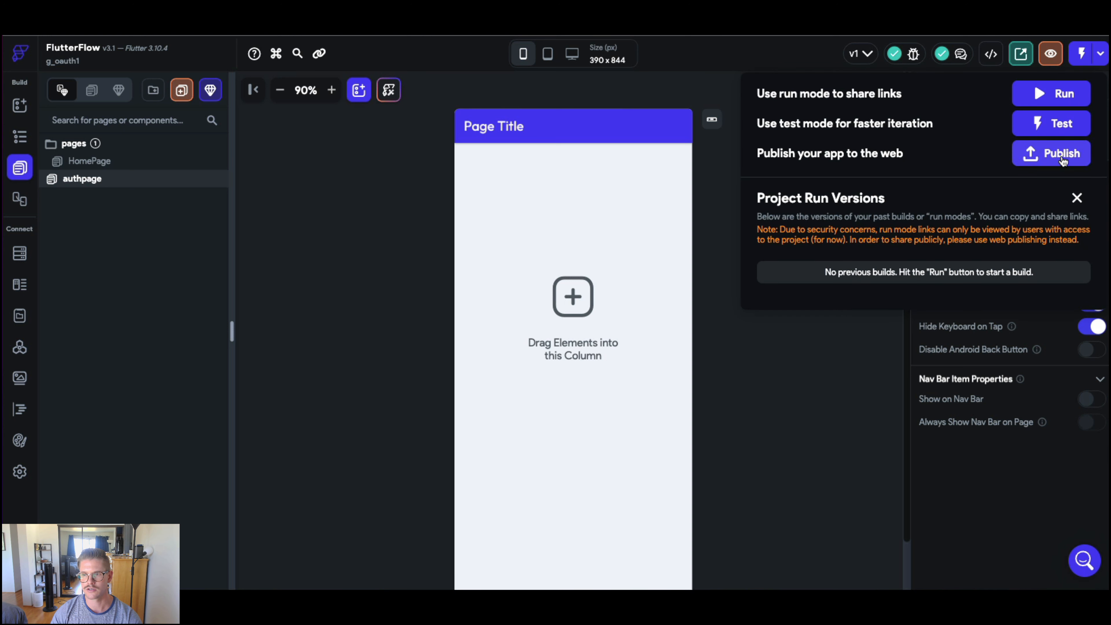
Step: Open the published g-oauth1-iqou3p.flutterflow.app web app and copy its URL
{"action": "left_click", "coordinate": [1062, 154]}
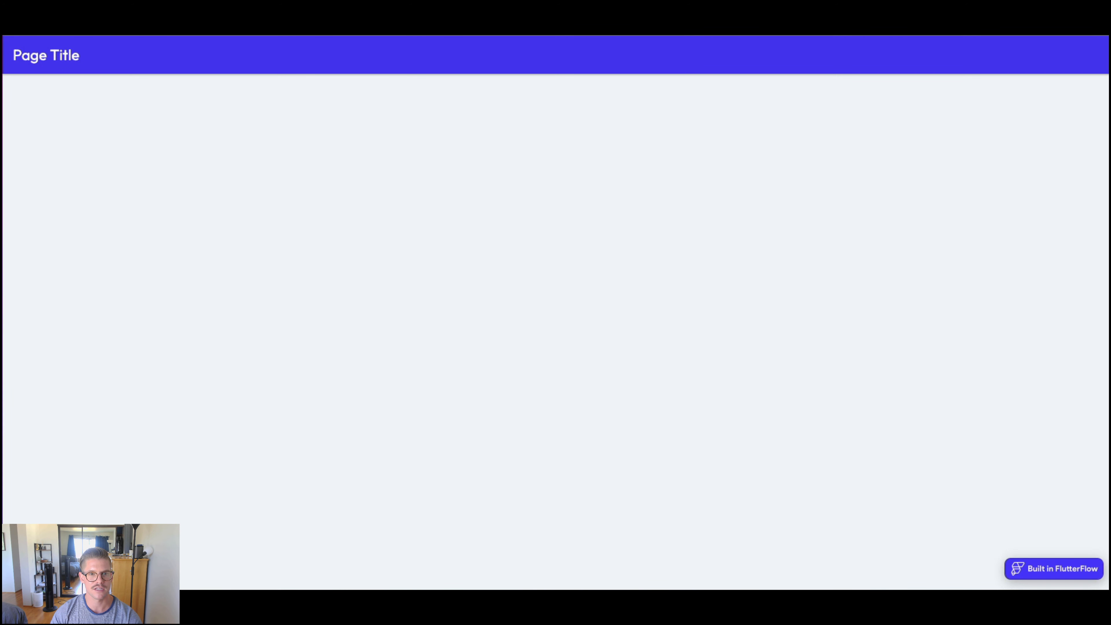
{"action": "right_click", "coordinate": [174, 32]}
{"action": "left_click", "coordinate": [246, 110]}
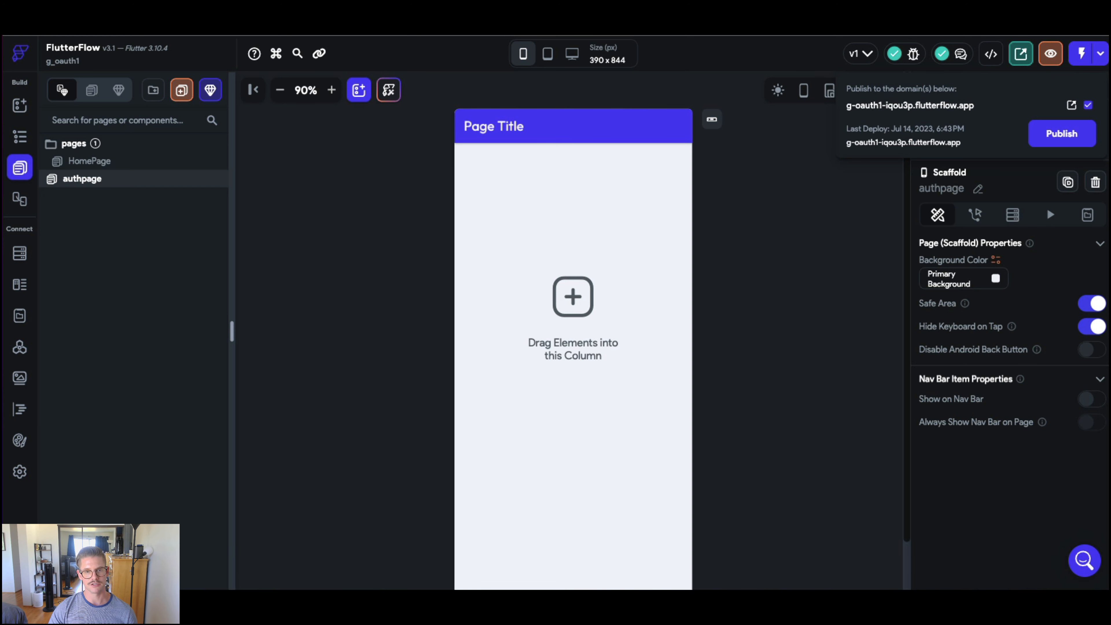
{"action": "left_click", "coordinate": [245, 5]}
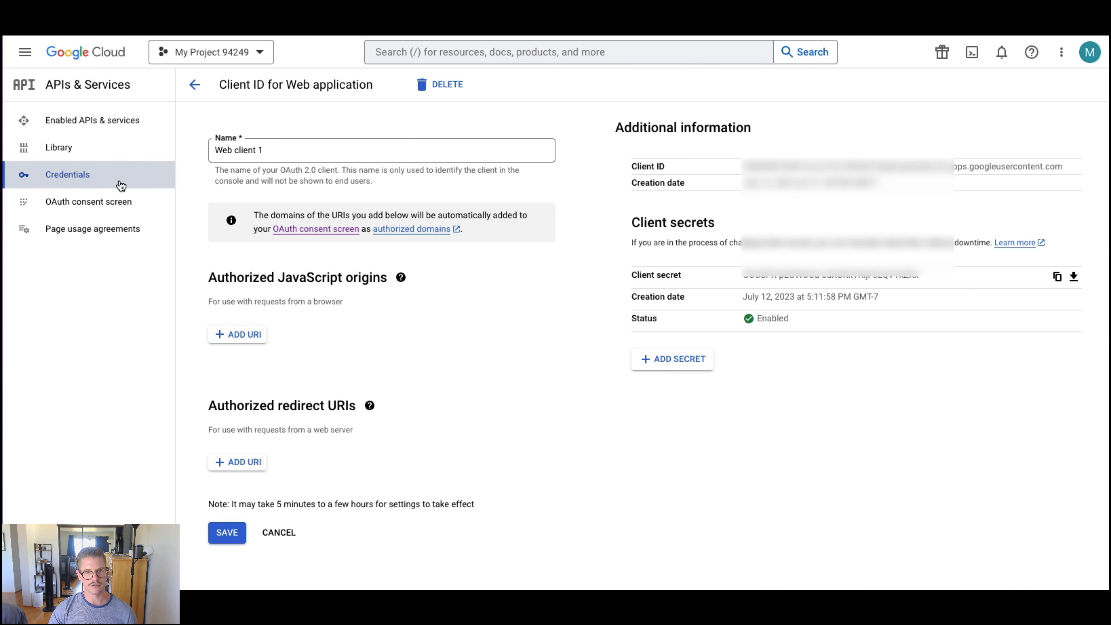
{"action": "left_click", "coordinate": [251, 463]}
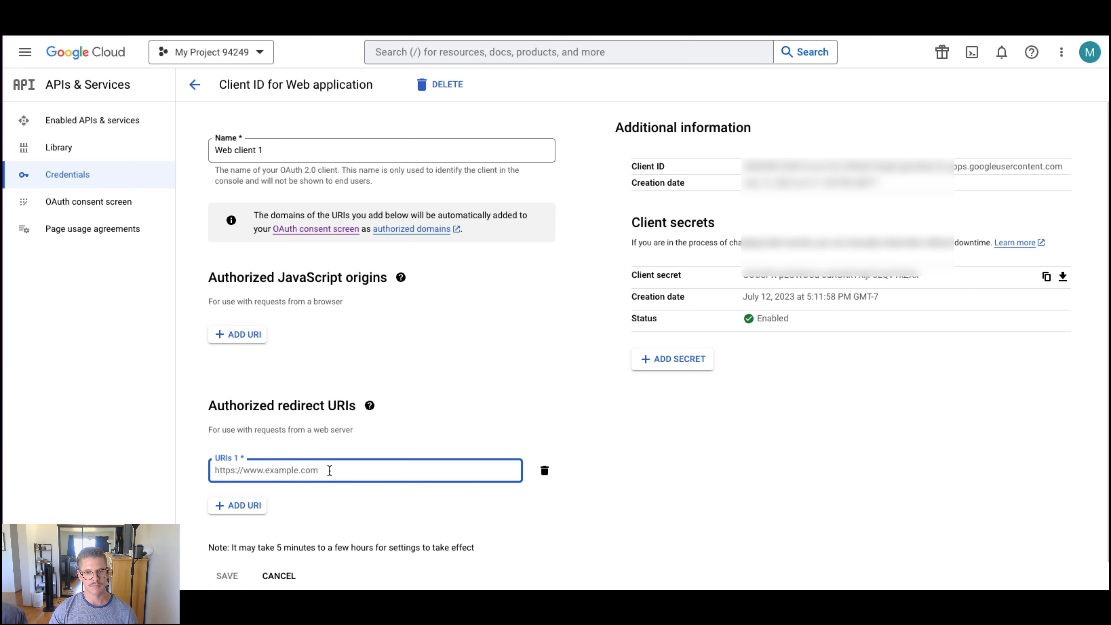
{"action": "type", "text": "https://g-oauth1-iqou3p.flutterflow.app/"}
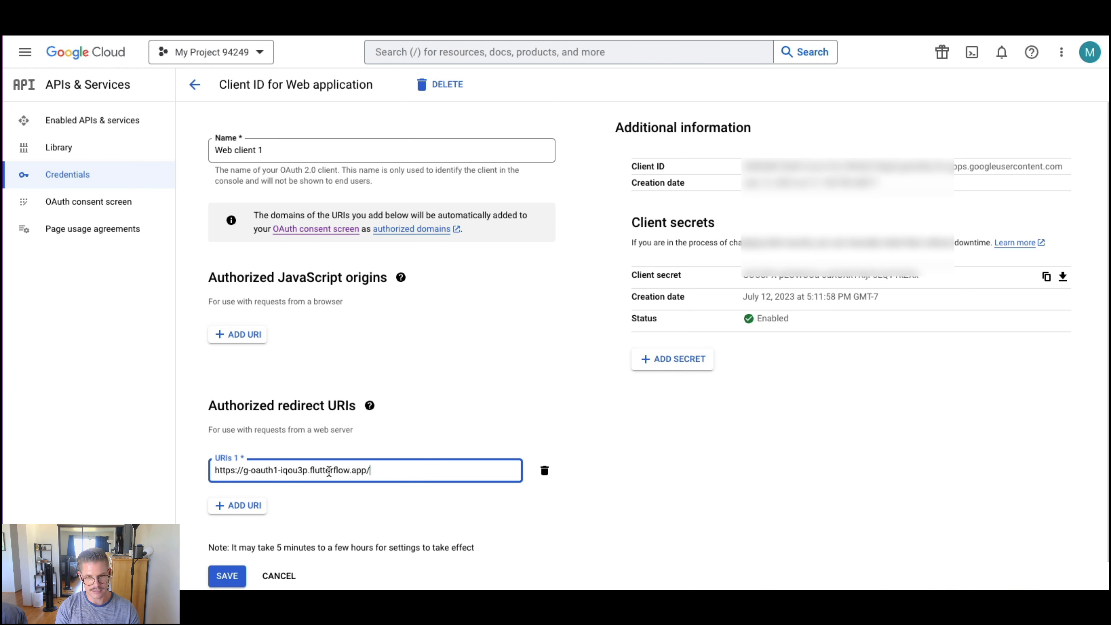
{"action": "type", "text": "authpage"}
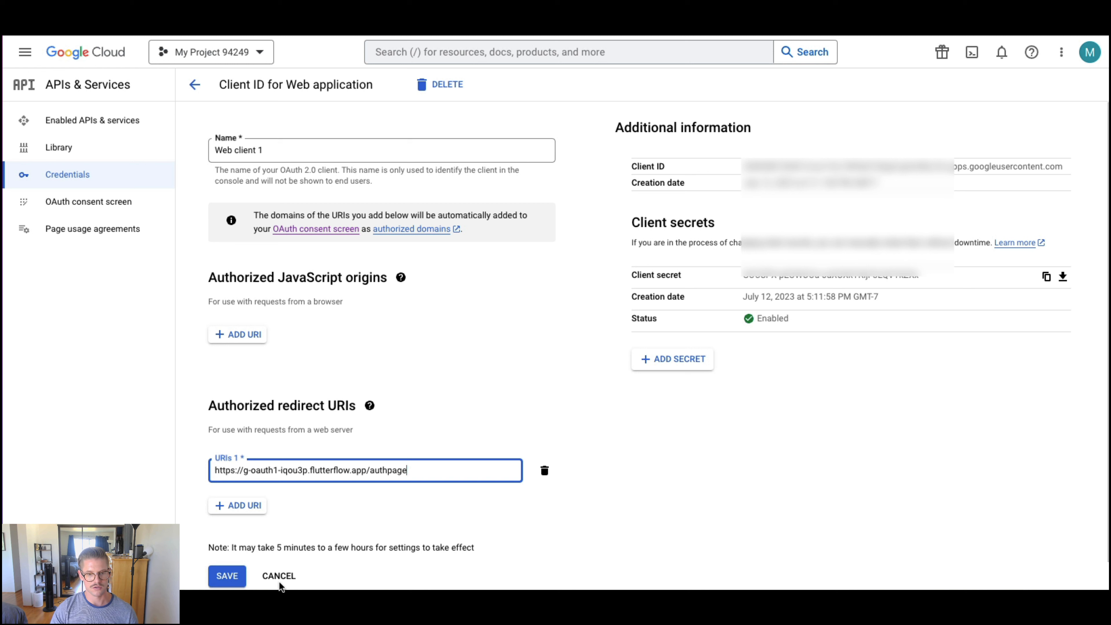
{"action": "left_click_drag", "start_coordinate": [416, 471], "coordinate": [184, 467]}
{"action": "key", "text": "ctrl+c"}
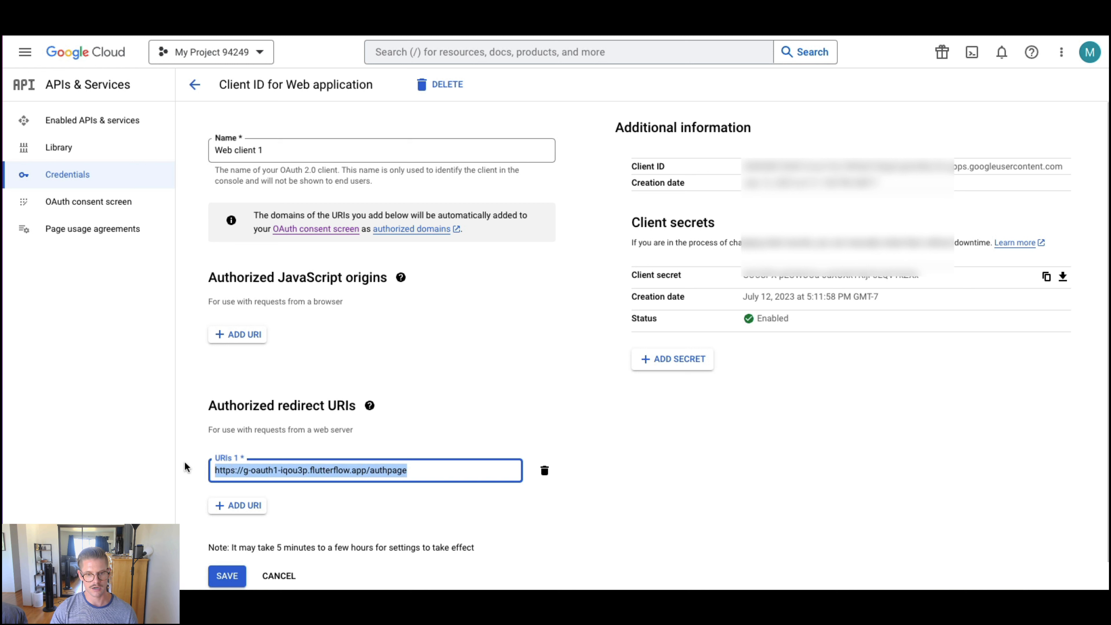
{"action": "left_click", "coordinate": [226, 577]}
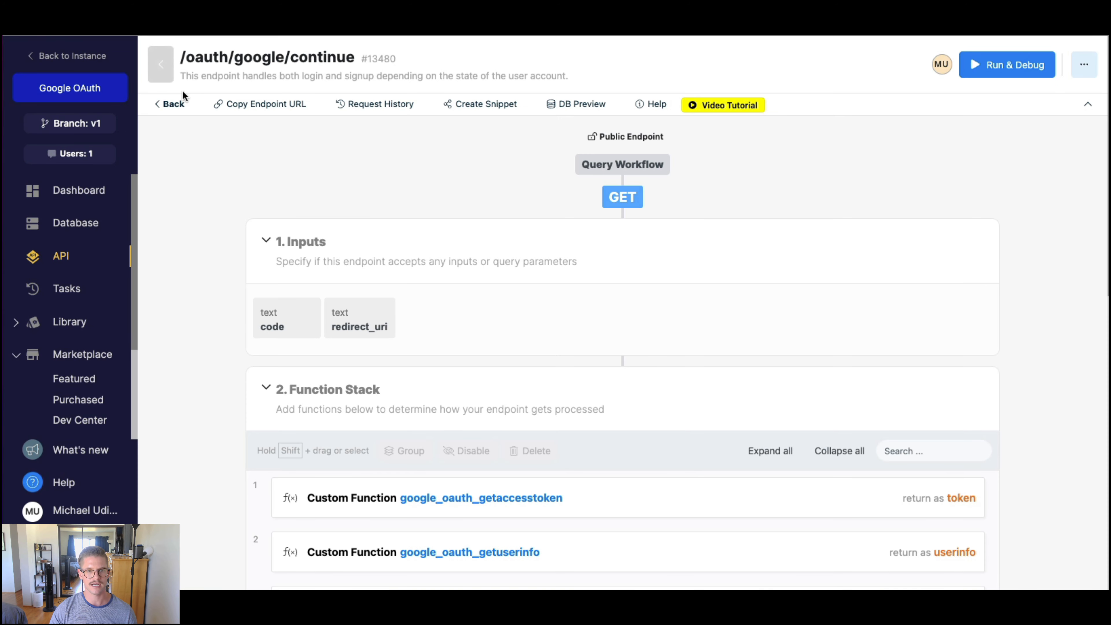
Step: Run Xano's /oauth/google/init with the authpage URL as redirect_uri
{"action": "left_click", "coordinate": [177, 101]}
{"action": "left_click", "coordinate": [414, 303]}
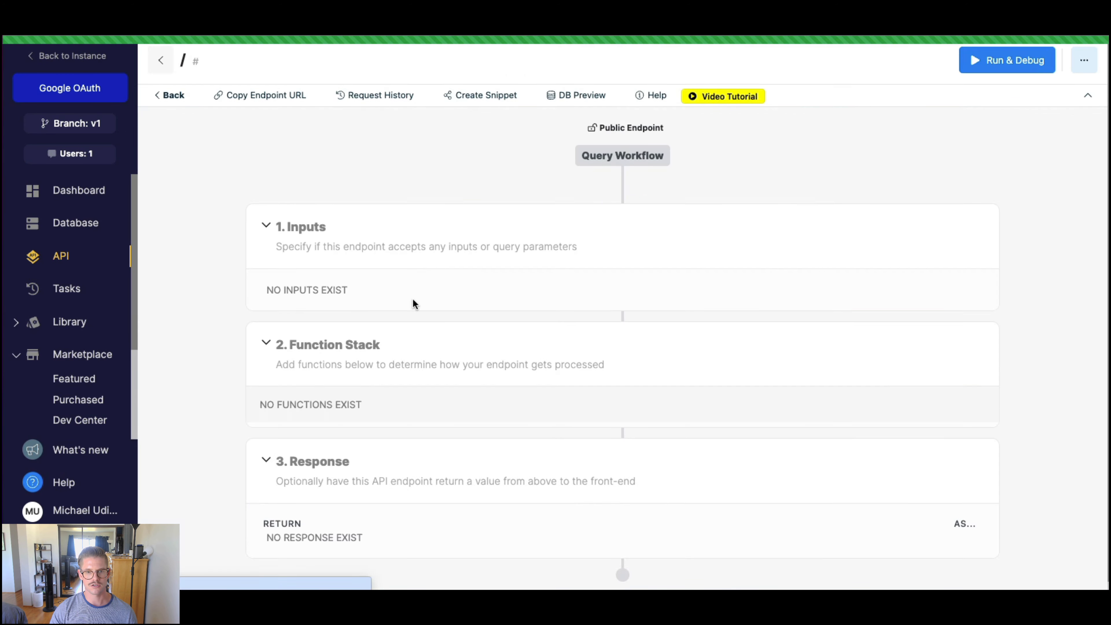
{"action": "left_click", "coordinate": [1000, 86]}
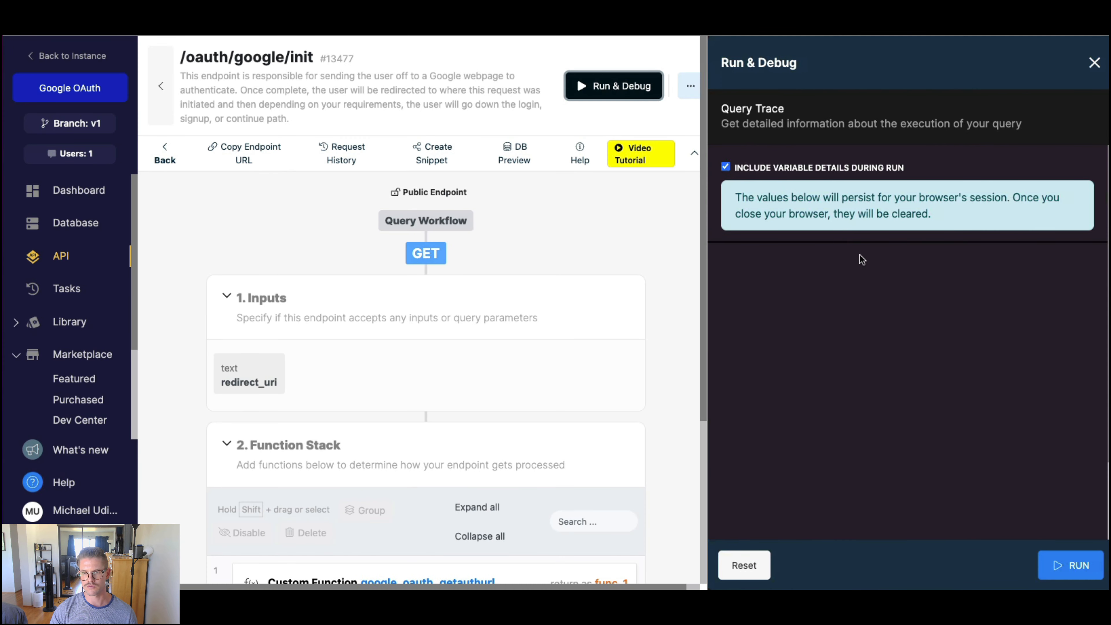
{"action": "left_click", "coordinate": [843, 261]}
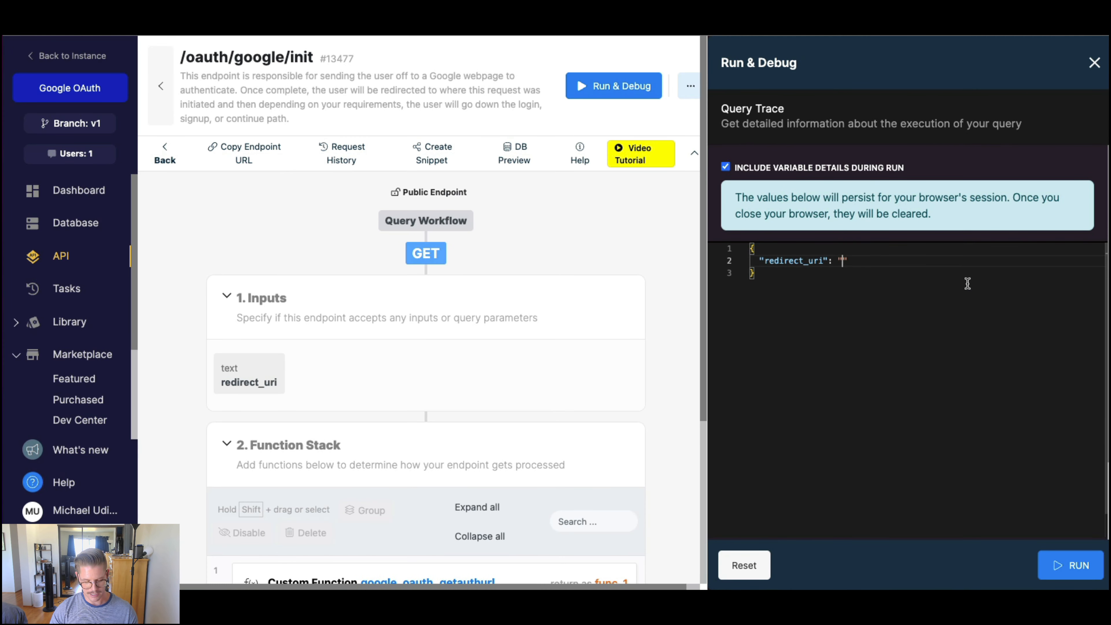
{"action": "key", "text": "ctrl+v"}
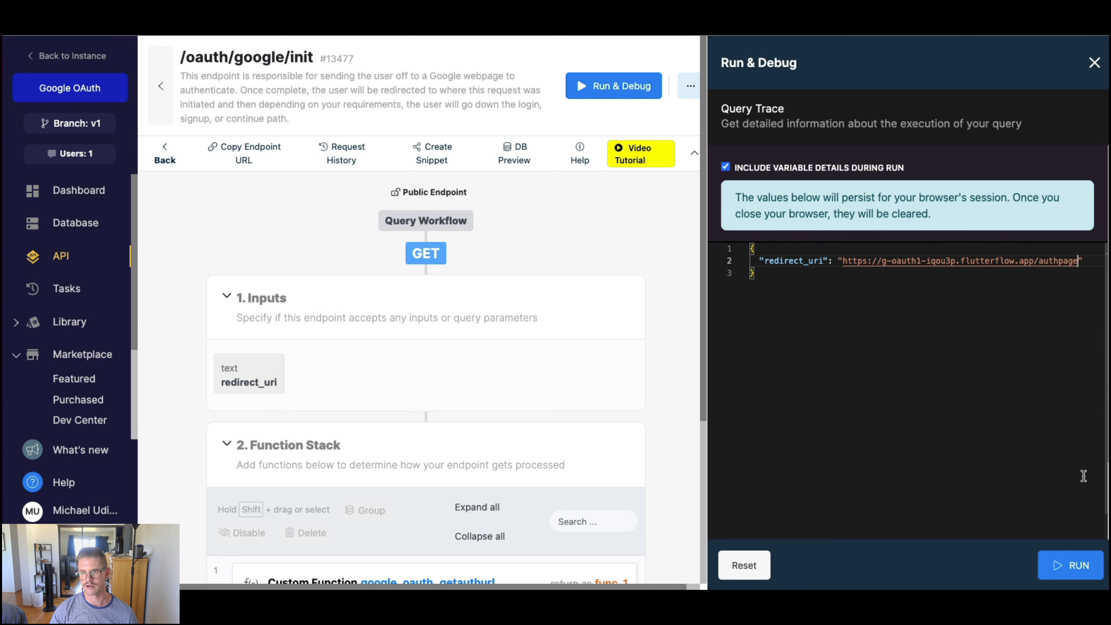
{"action": "left_click", "coordinate": [1077, 566]}
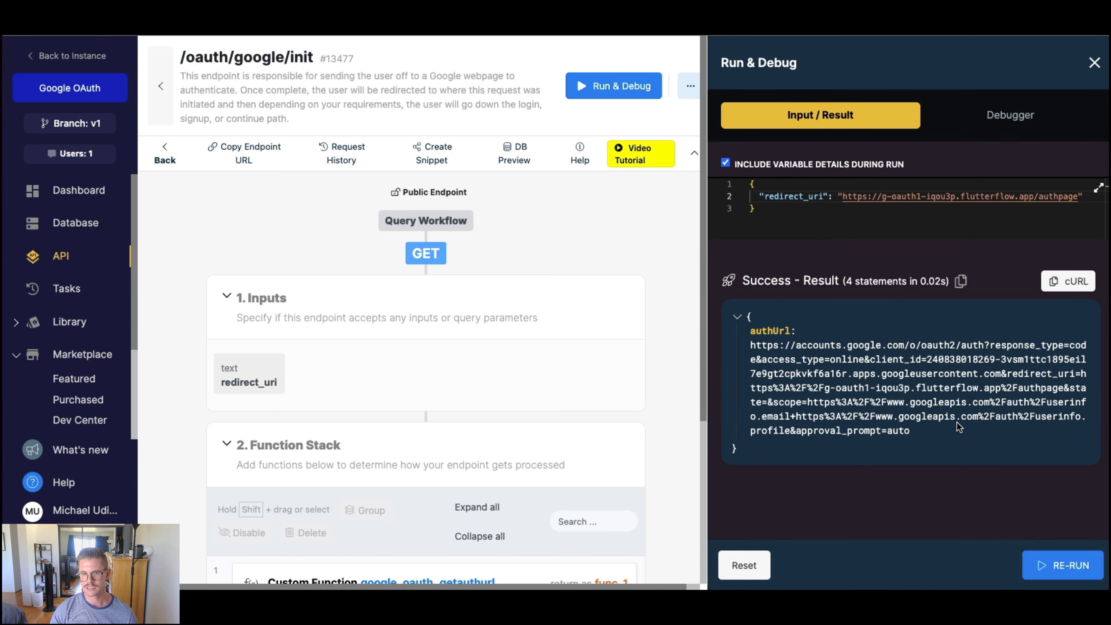
Step: Copy the returned authUrl and load it in a new browser tab
{"action": "left_click_drag", "start_coordinate": [937, 437], "coordinate": [748, 346]}
{"action": "right_click", "coordinate": [792, 354]}
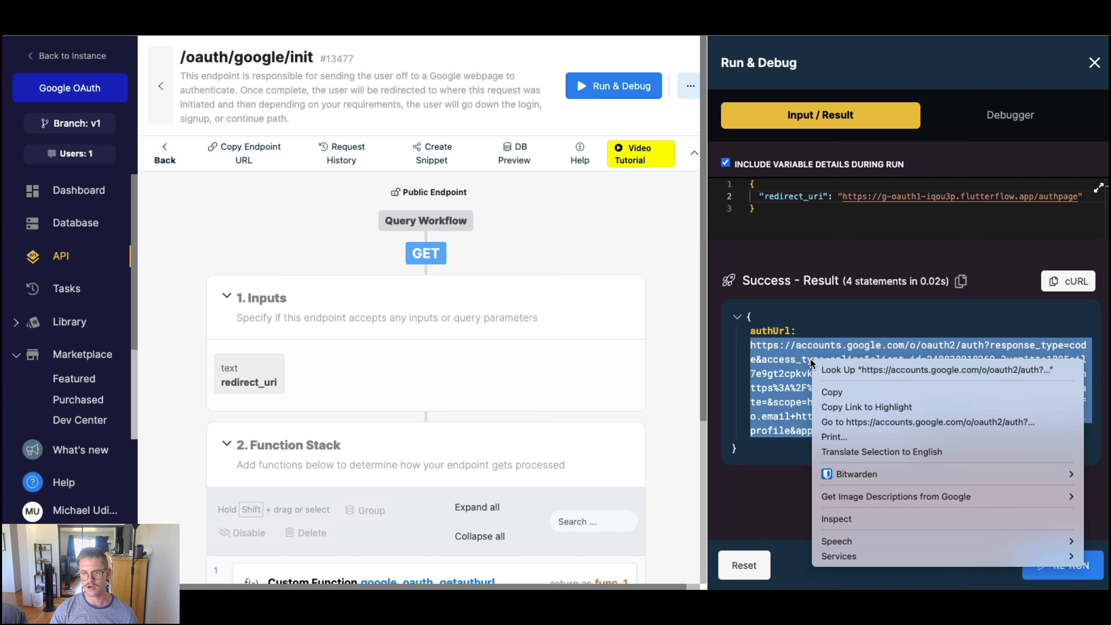
{"action": "left_click", "coordinate": [842, 392]}
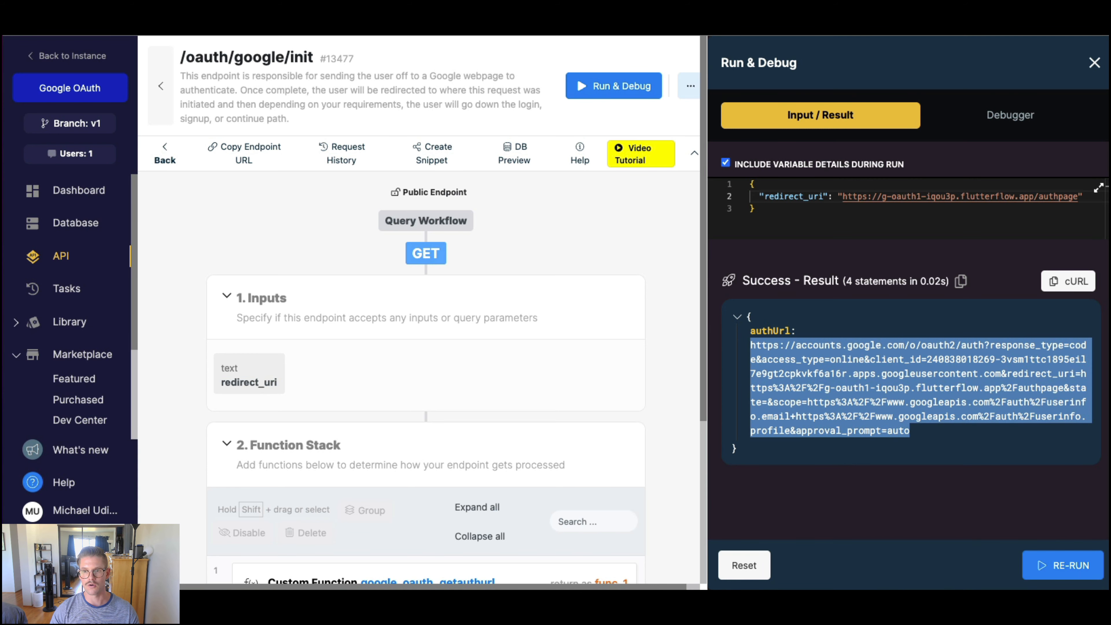
{"action": "key", "text": "ctrl+t"}
{"action": "key", "text": "ctrl+v"}
{"action": "key", "text": "Return"}
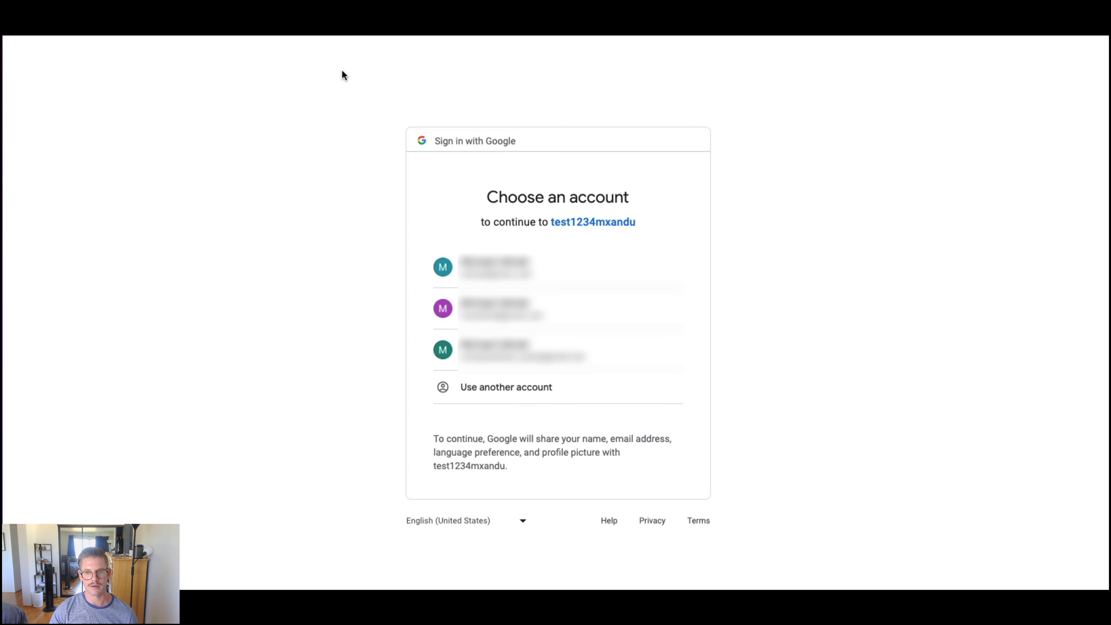
Step: Pick the first listed Google account to continue to test1234mxandu
{"action": "left_click", "coordinate": [597, 274]}
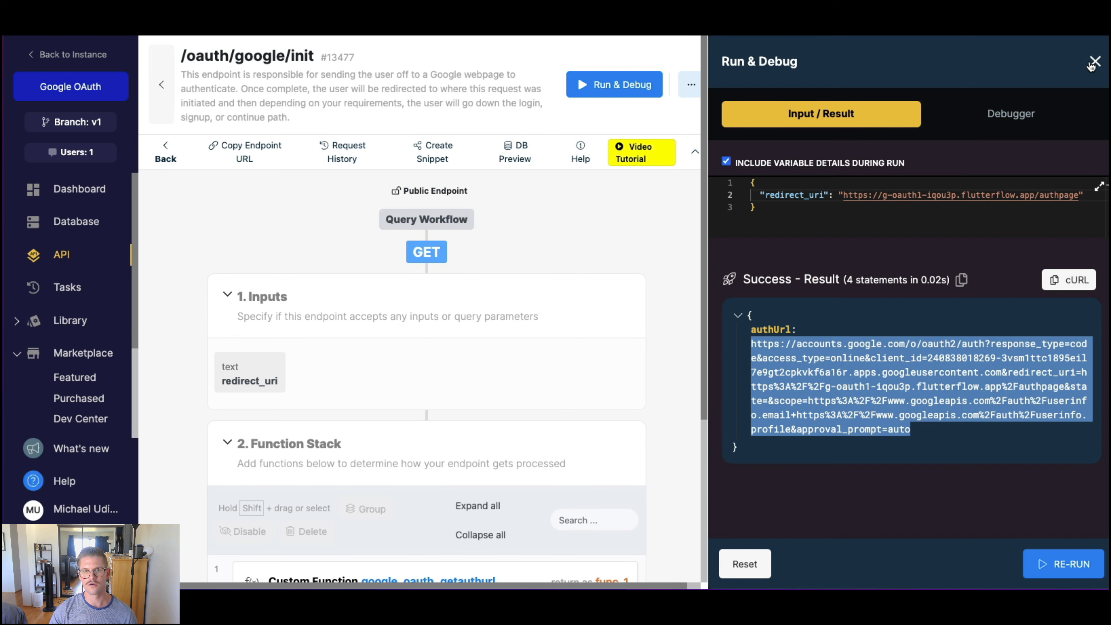
Step: In /oauth/google/continue, apply url_decode to google_oauth_getaccesstoken's code input and save
{"action": "left_click", "coordinate": [1095, 62]}
{"action": "left_click", "coordinate": [166, 116]}
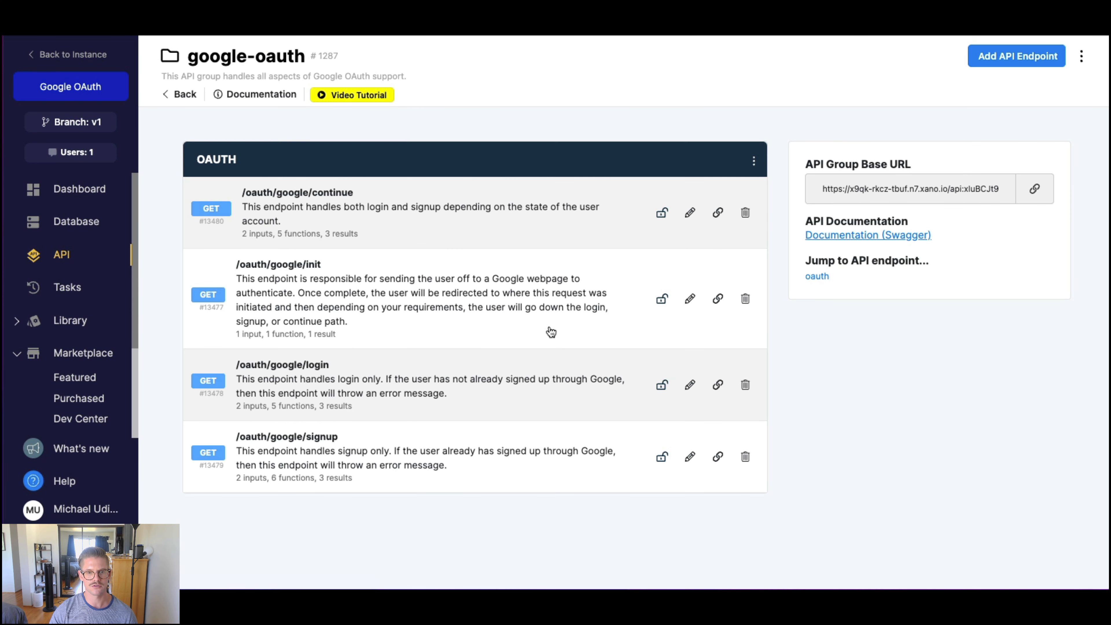
{"action": "left_click", "coordinate": [337, 218]}
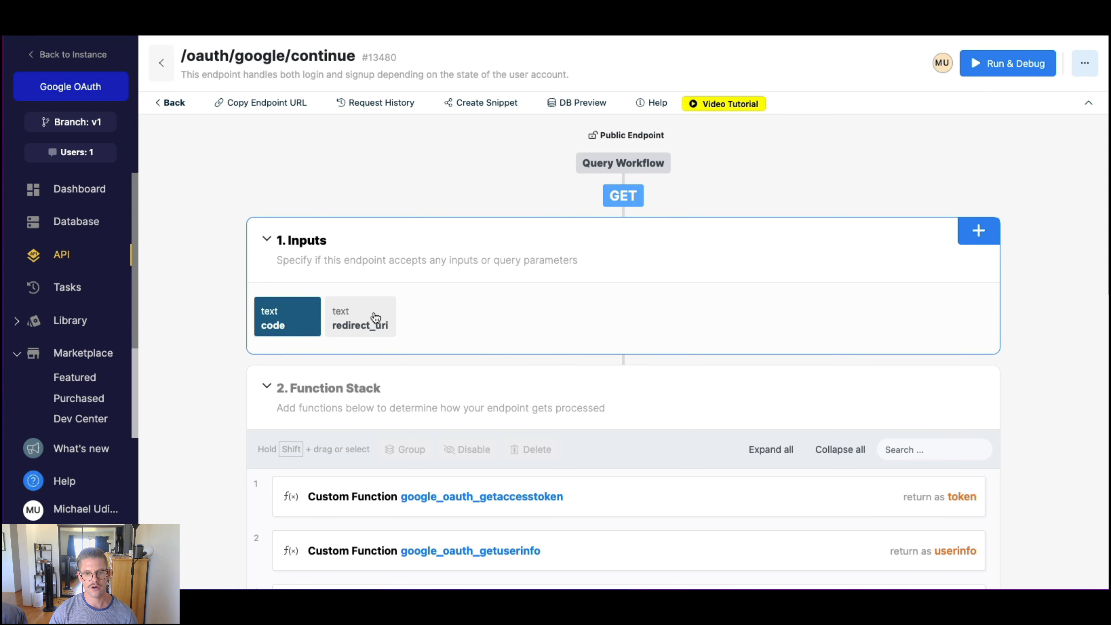
{"action": "scroll", "coordinate": [370, 308], "scroll_direction": "down", "scroll_amount": 2}
{"action": "scroll", "coordinate": [369, 307], "scroll_direction": "down", "scroll_amount": 3}
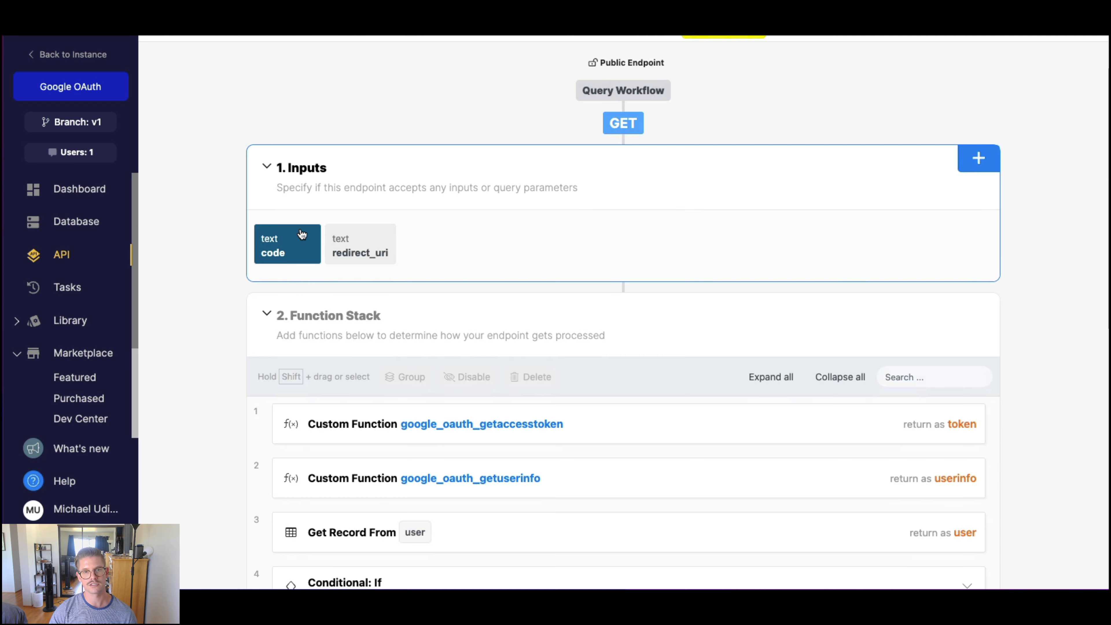
{"action": "left_click", "coordinate": [687, 425]}
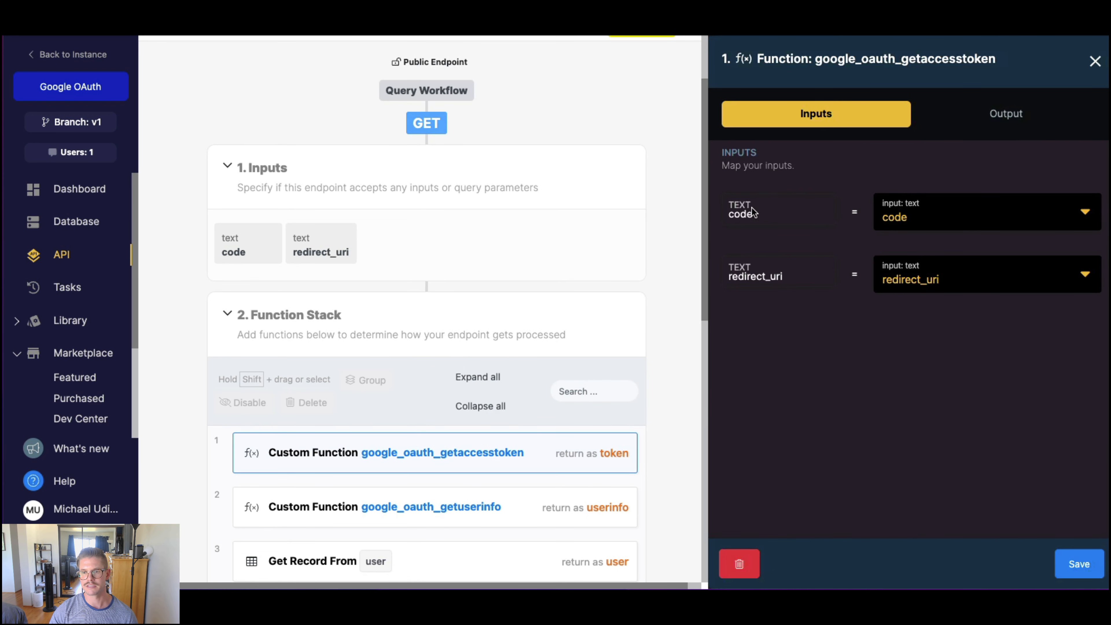
{"action": "left_click", "coordinate": [892, 242]}
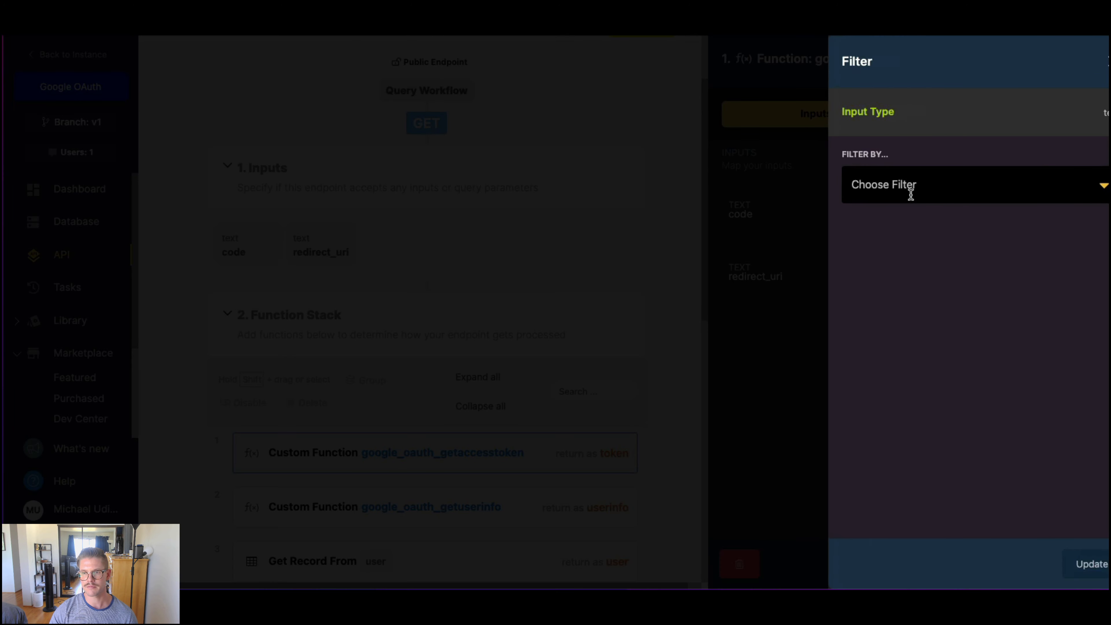
{"action": "type", "text": "url_De"}
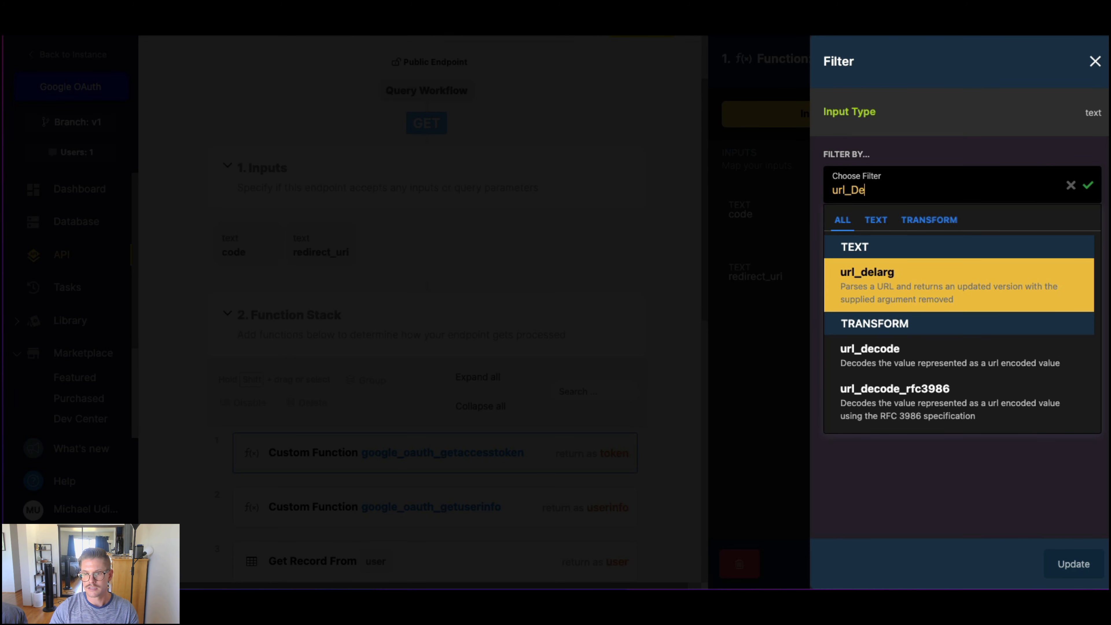
{"action": "left_click", "coordinate": [895, 361]}
{"action": "left_click", "coordinate": [1063, 554]}
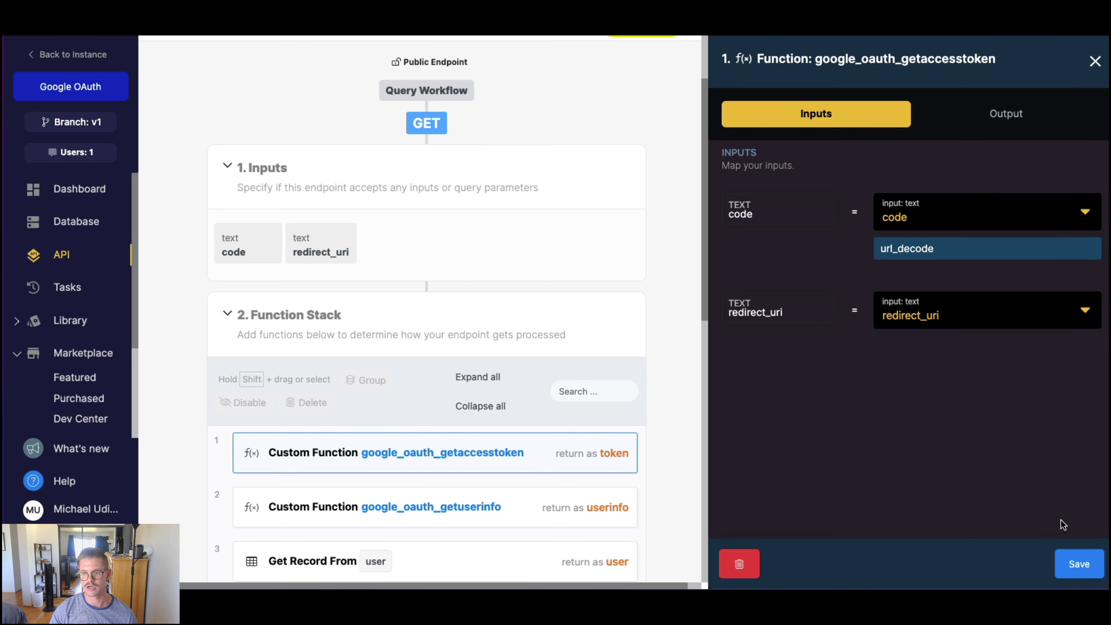
{"action": "left_click", "coordinate": [1072, 561]}
Step: Publish the /oauth/google/continue endpoint changes
{"action": "left_click", "coordinate": [1029, 86]}
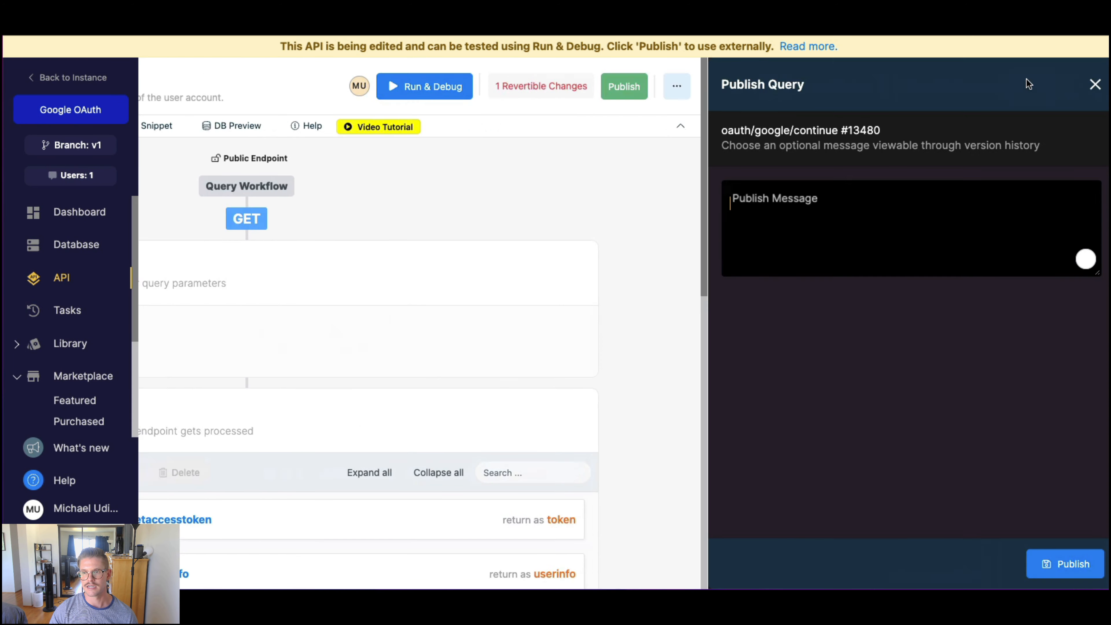
{"action": "left_click", "coordinate": [1063, 564]}
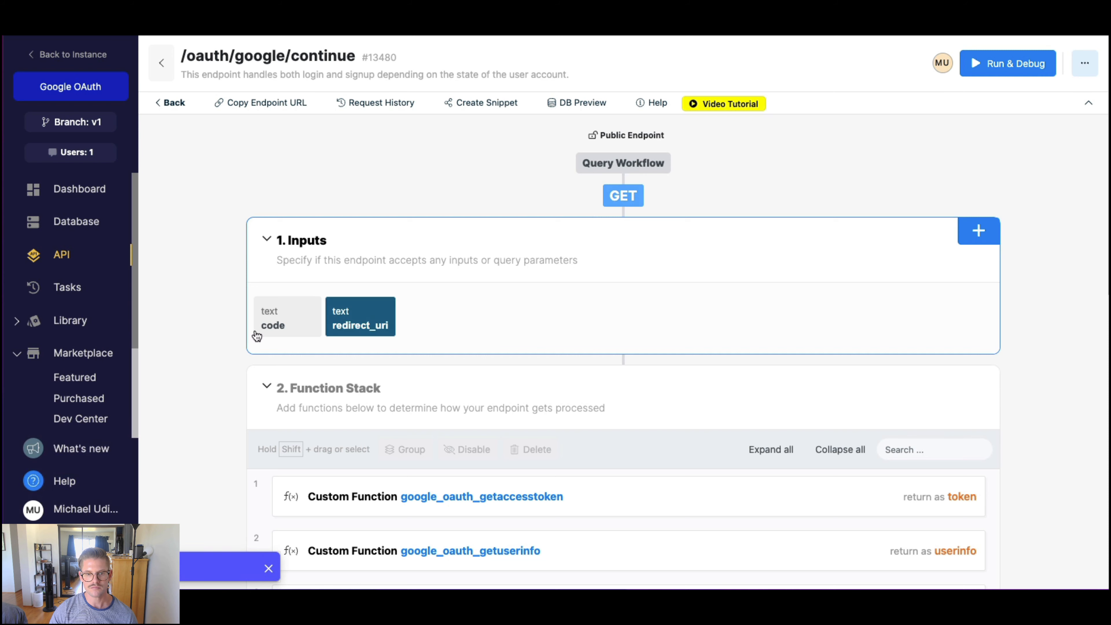
{"action": "left_click", "coordinate": [1009, 64]}
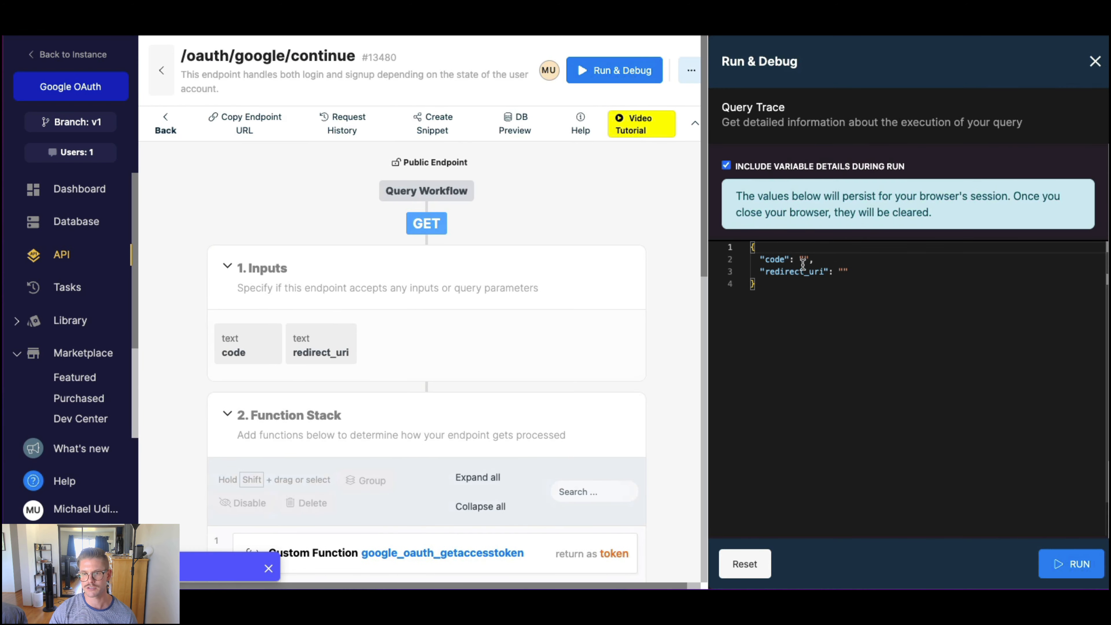
Step: Test /oauth/google/continue with the Google code and authpage redirect_uri, checking returned token, name, email
{"action": "key", "text": "ctrl+v"}
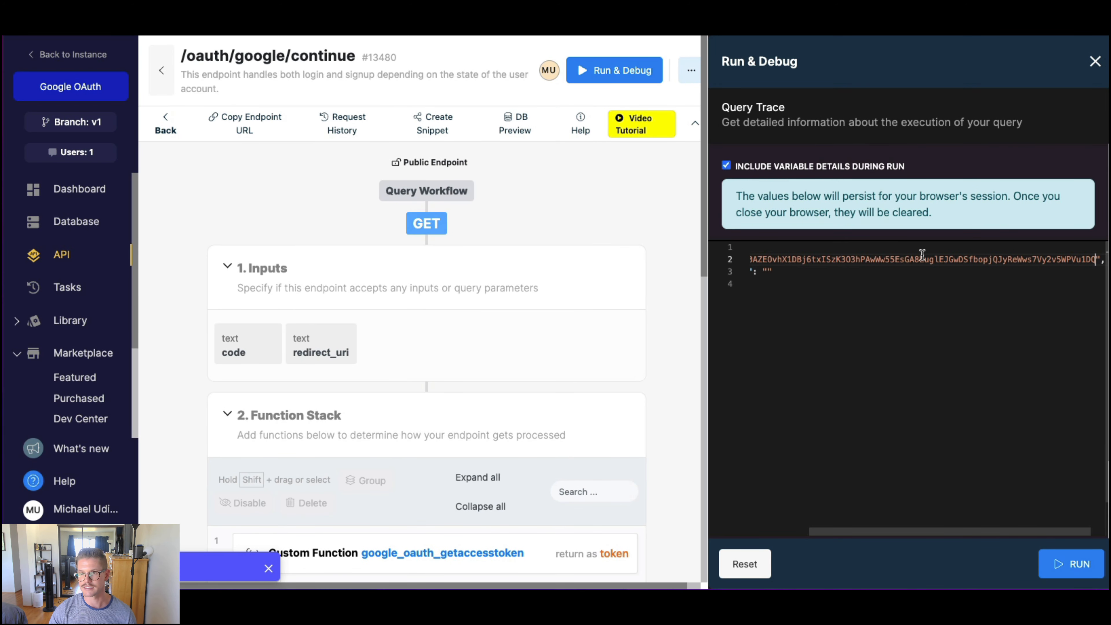
{"action": "left_click", "coordinate": [768, 273]}
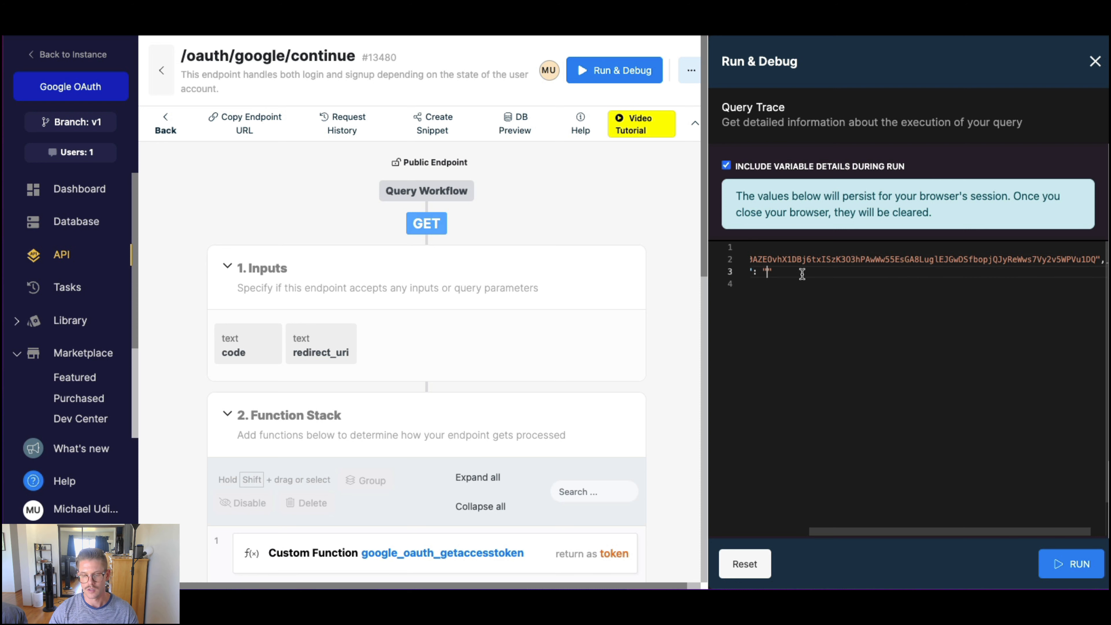
{"action": "key", "text": "super+v"}
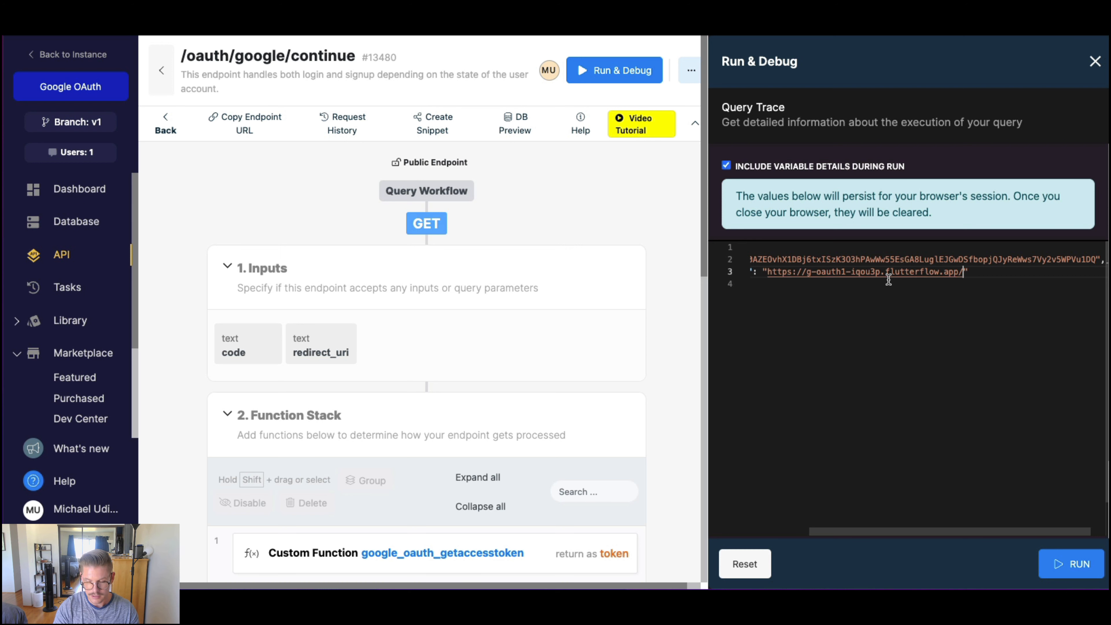
{"action": "type", "text": "authpage"}
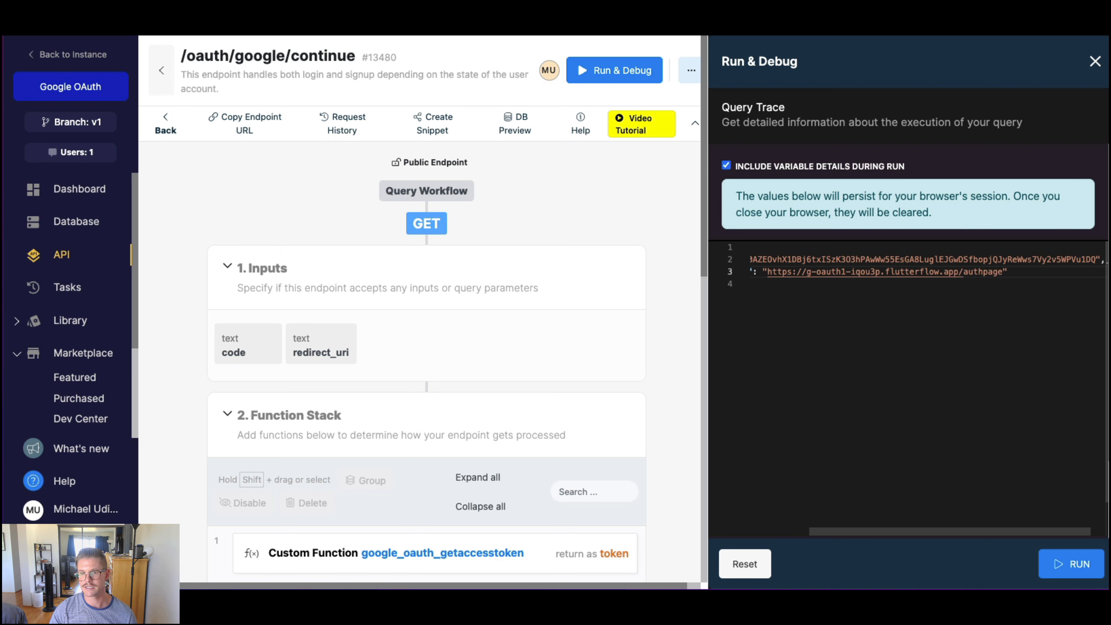
{"action": "left_click", "coordinate": [1075, 563]}
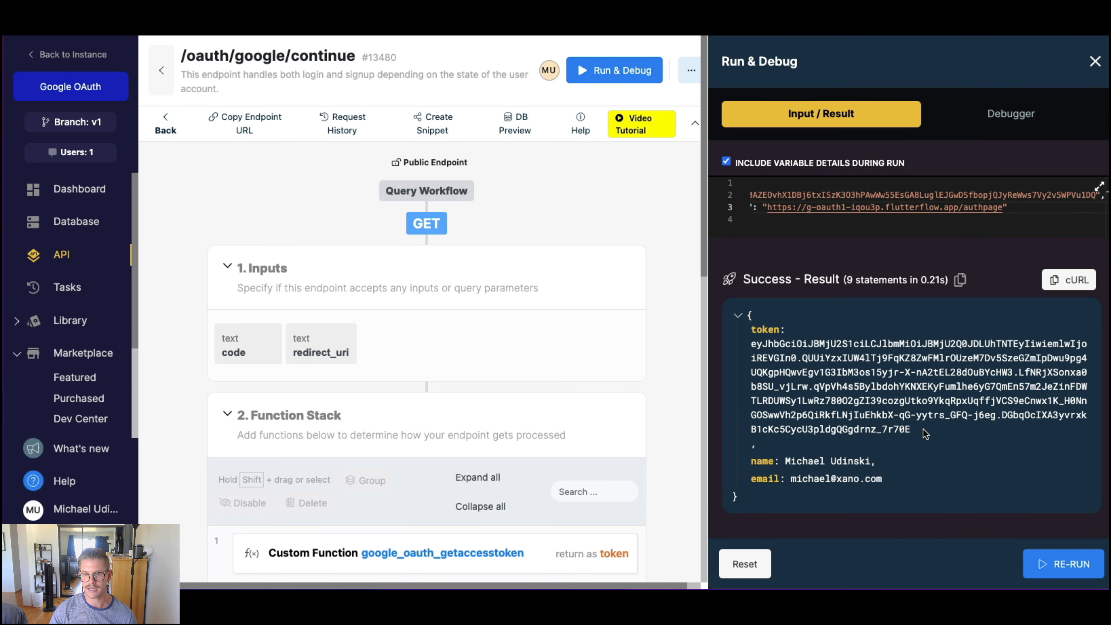
{"action": "left_click_drag", "start_coordinate": [925, 433], "coordinate": [742, 350]}
{"action": "left_click_drag", "start_coordinate": [786, 461], "coordinate": [877, 461]}
{"action": "left_click", "coordinate": [937, 457]}
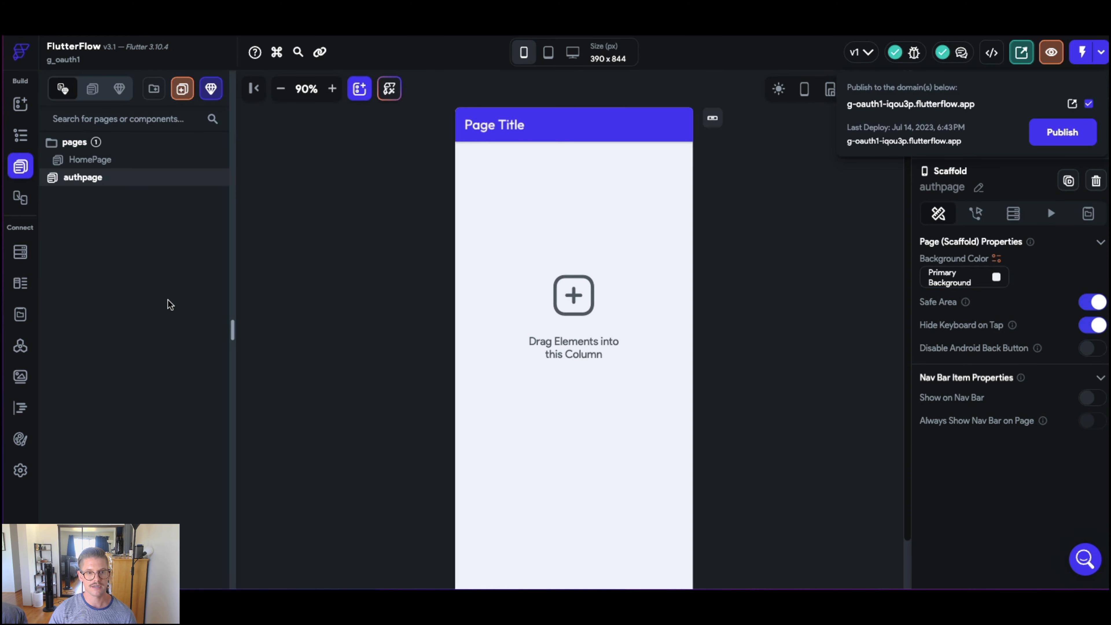
Step: Create a GET API call named 'google init' with the Xano /oauth/google/init URL
{"action": "left_click", "coordinate": [23, 350]}
{"action": "left_click", "coordinate": [22, 349]}
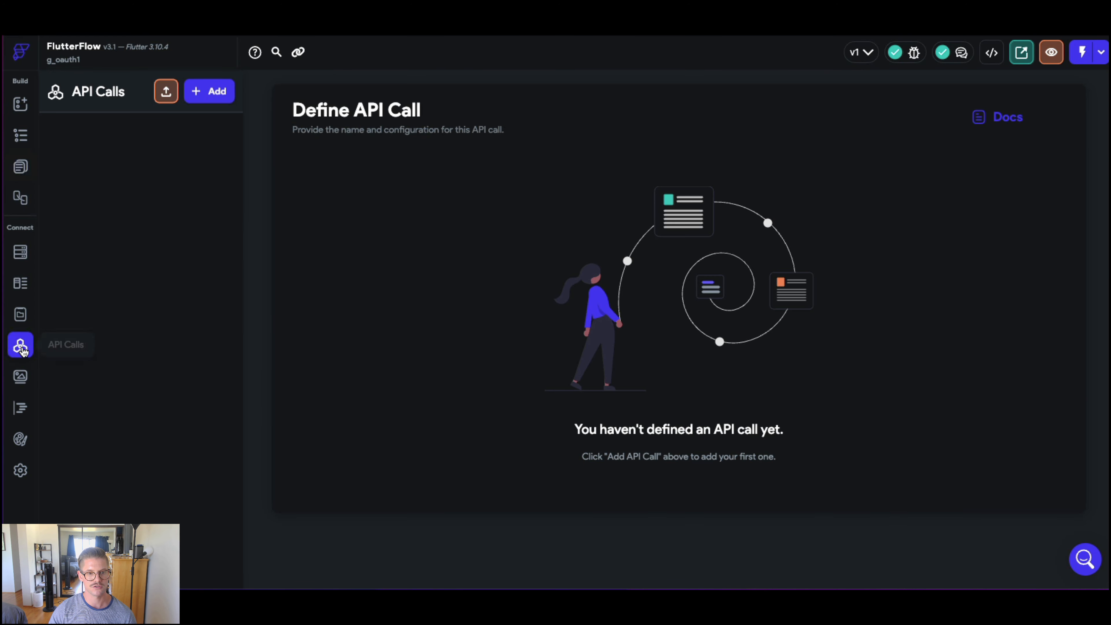
{"action": "left_click", "coordinate": [224, 94]}
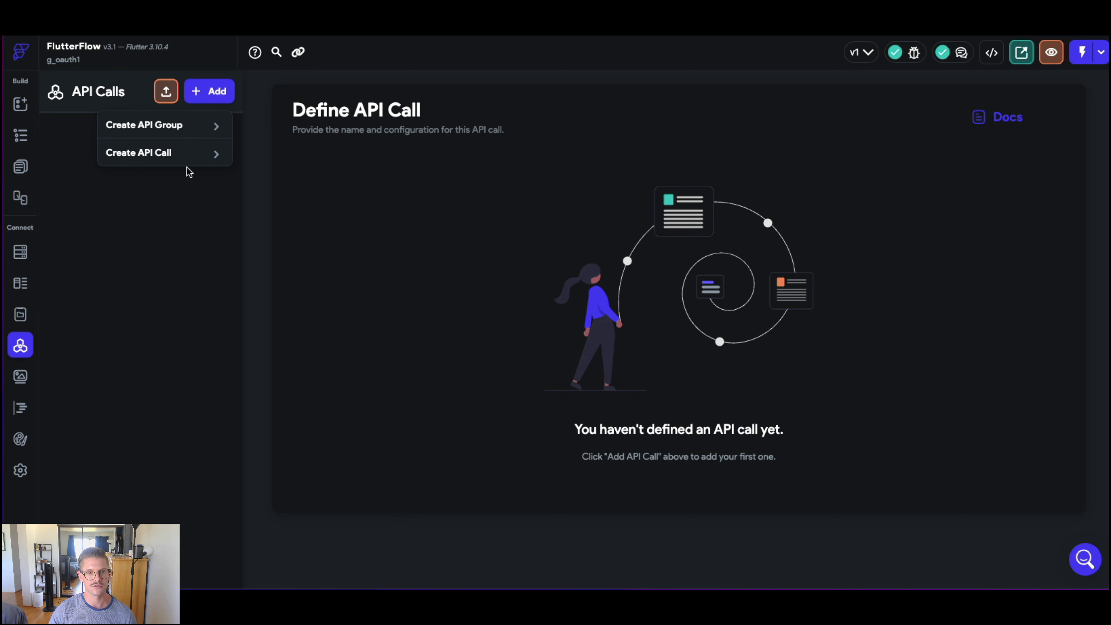
{"action": "left_click", "coordinate": [177, 153]}
{"action": "type", "text": "g"}
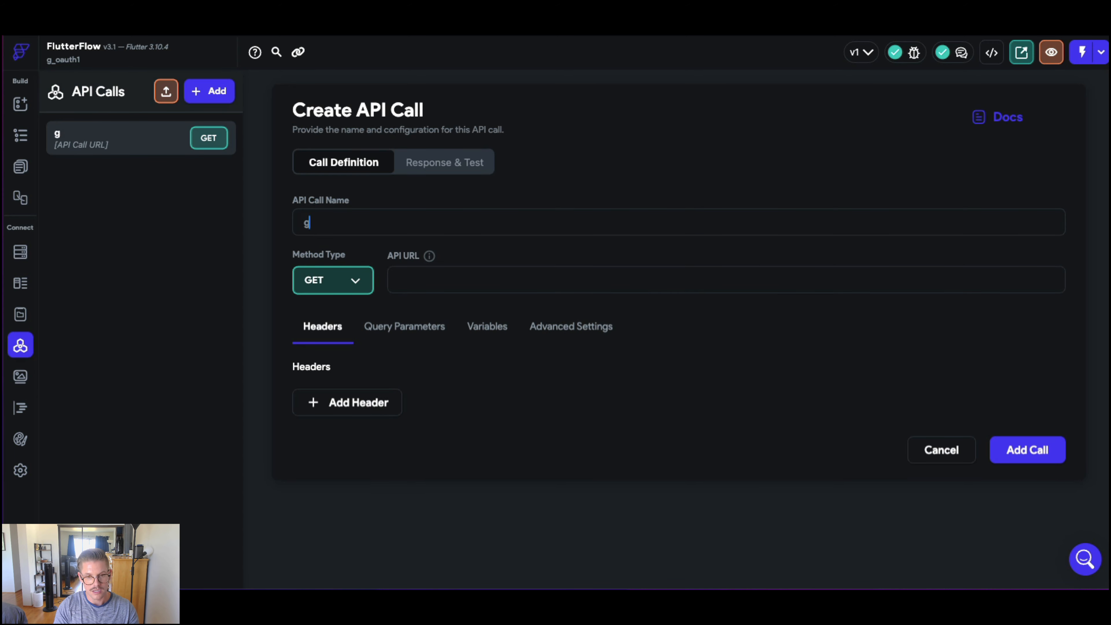
{"action": "type", "text": "oogle init"}
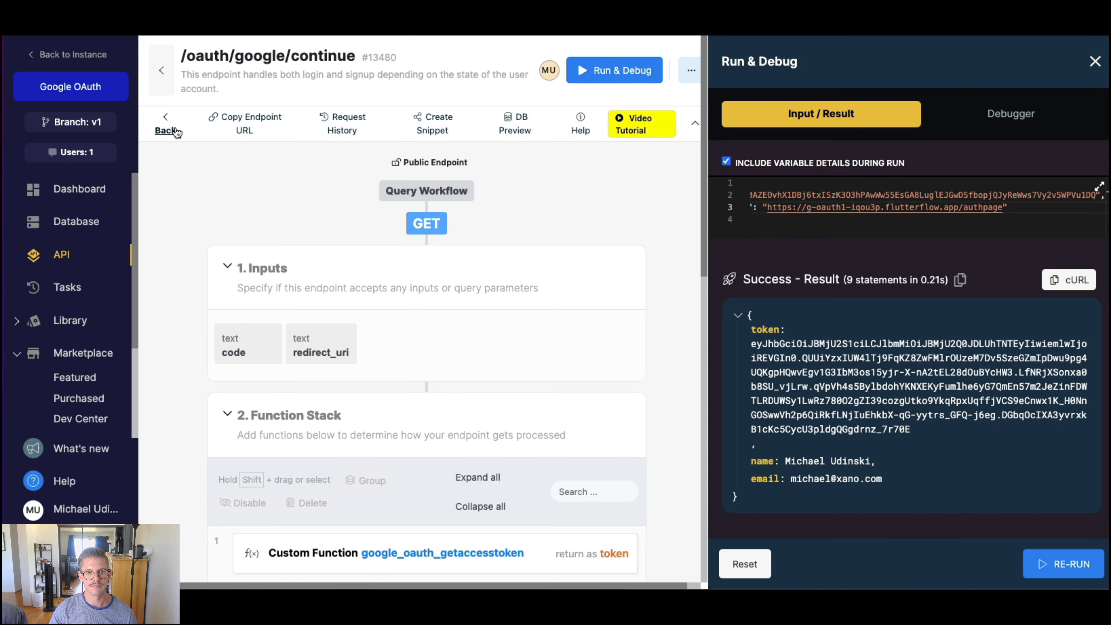
{"action": "left_click", "coordinate": [172, 127]}
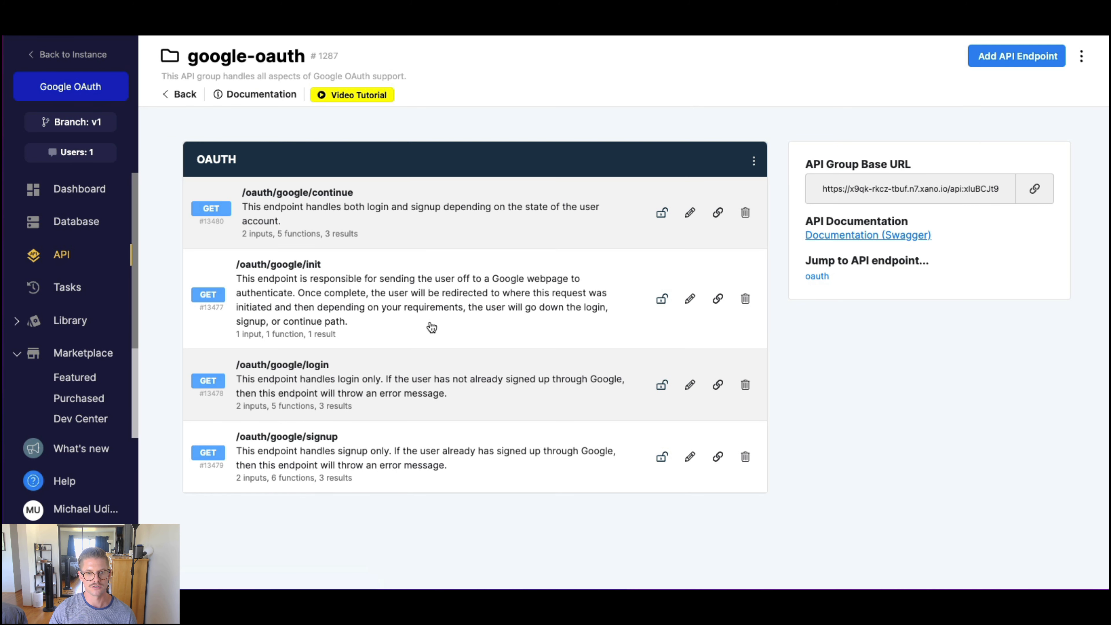
{"action": "left_click", "coordinate": [719, 300]}
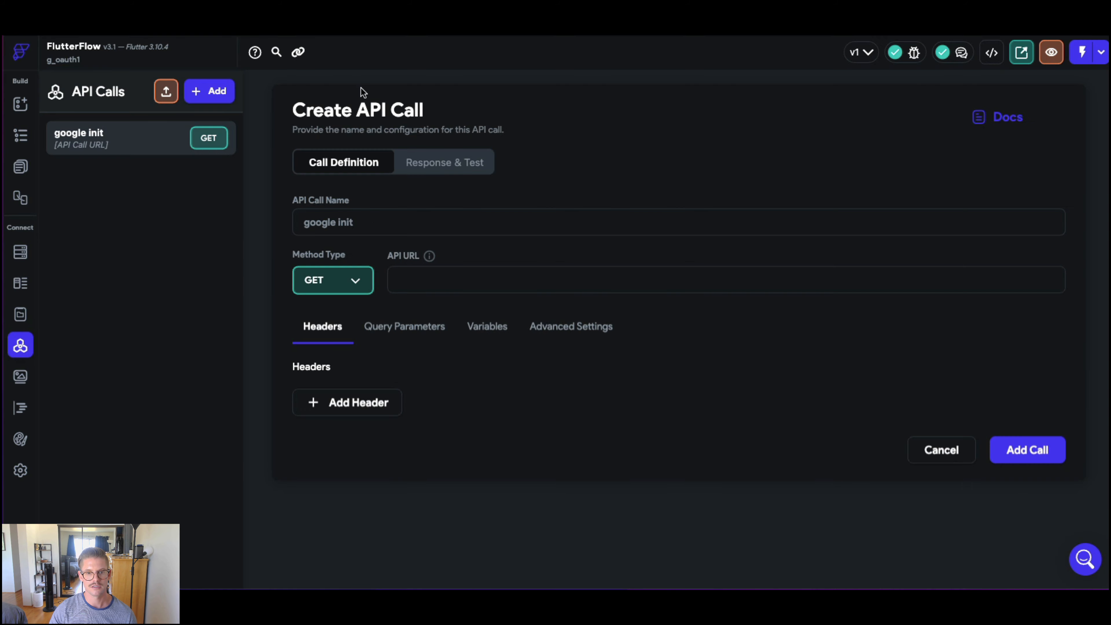
{"action": "left_click", "coordinate": [431, 284]}
{"action": "key", "text": "ctrl+v"}
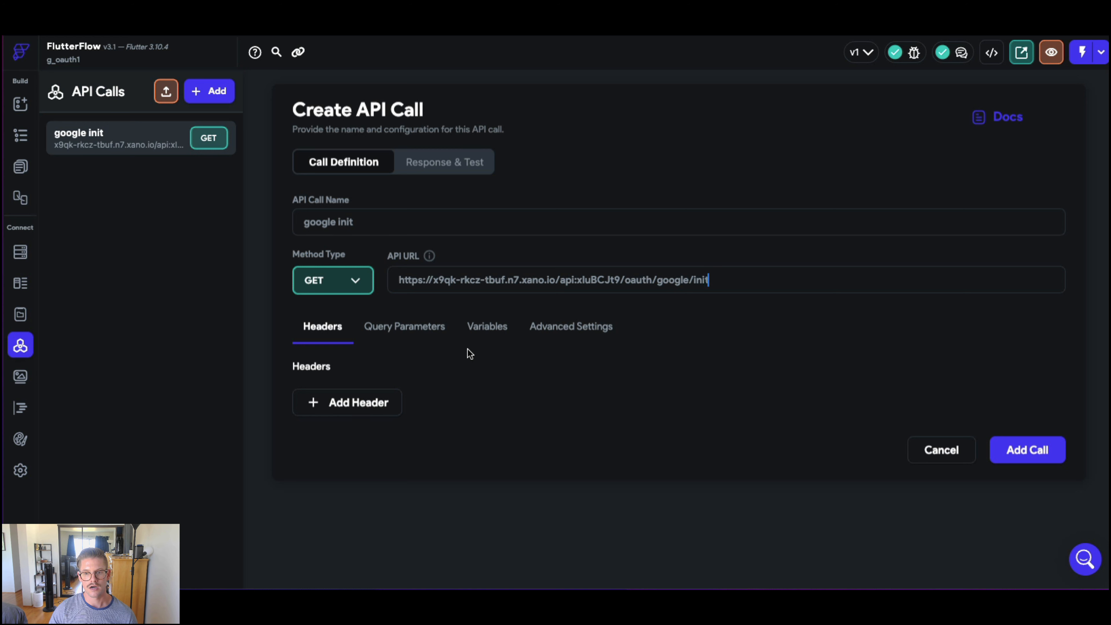
{"action": "left_click", "coordinate": [414, 332]}
Step: Add a String query parameter redirect_uri with a specific value
{"action": "left_click", "coordinate": [384, 401]}
{"action": "type", "text": "redir"}
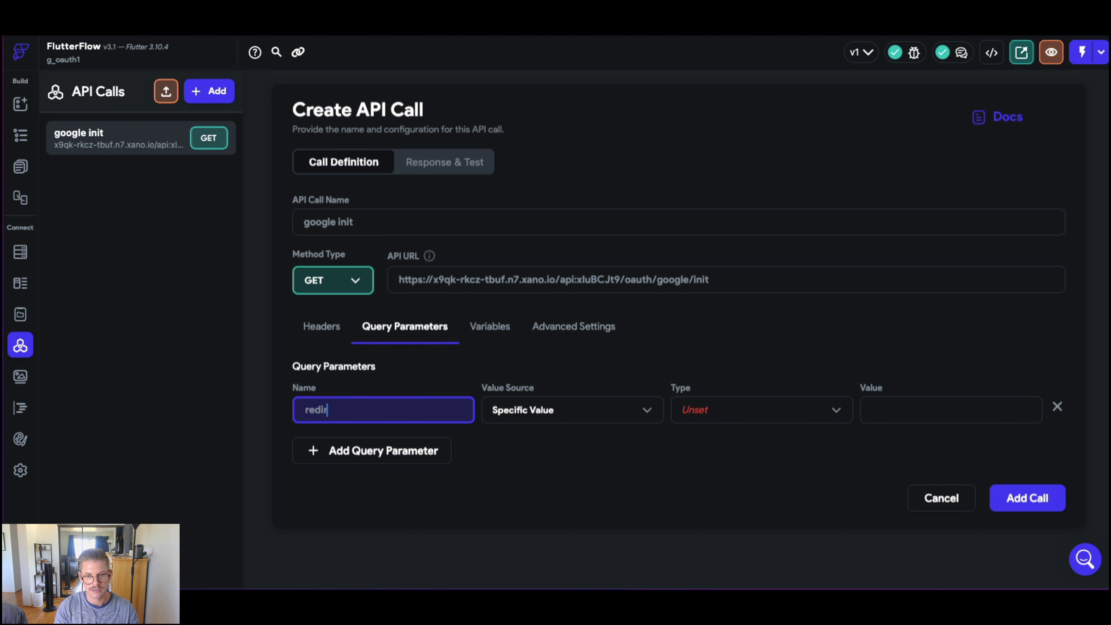
{"action": "type", "text": "ect"}
{"action": "type", "text": "_url"}
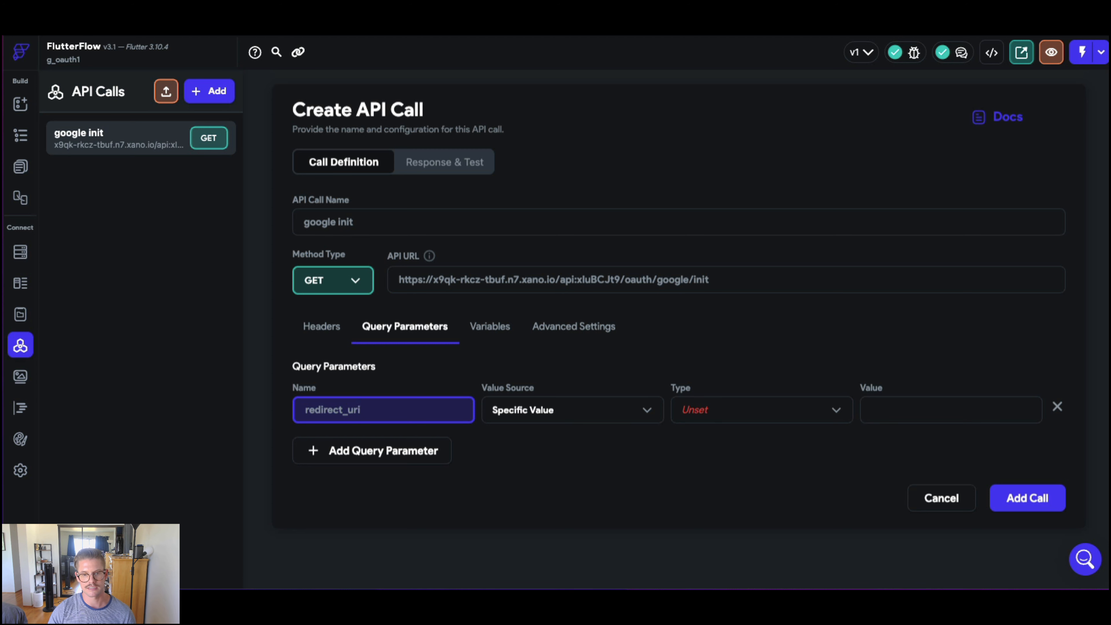
{"action": "left_click", "coordinate": [585, 419]}
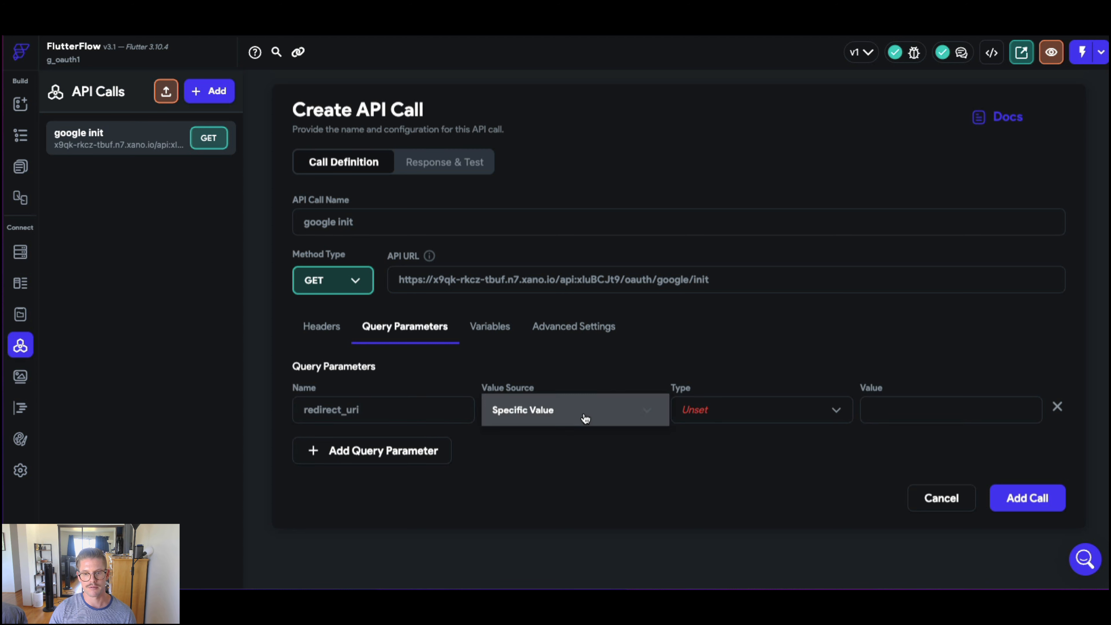
{"action": "left_click", "coordinate": [585, 416]}
{"action": "left_click", "coordinate": [719, 419]}
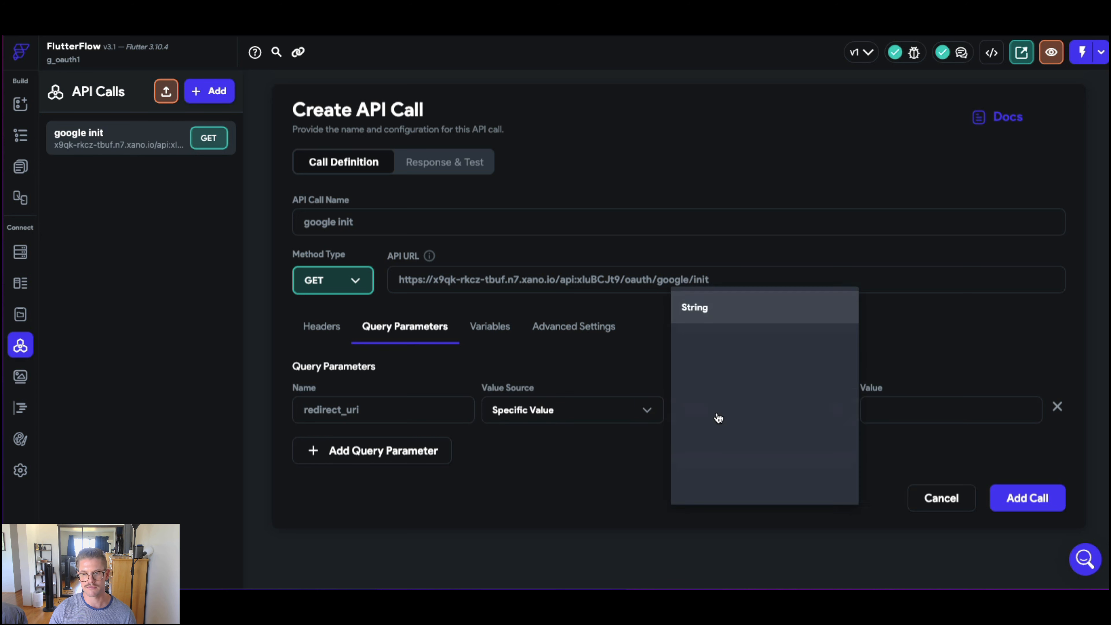
{"action": "left_click", "coordinate": [718, 321]}
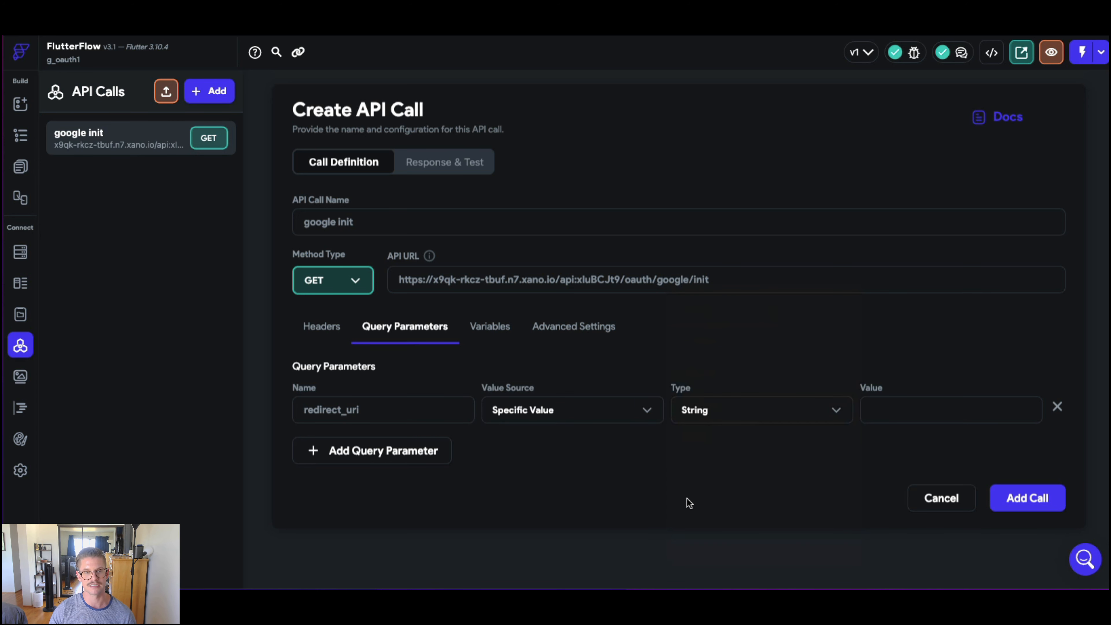
Step: Set redirect_uri's value to the authpage URL copied from Xano's init test inputs
{"action": "left_click", "coordinate": [114, 18]}
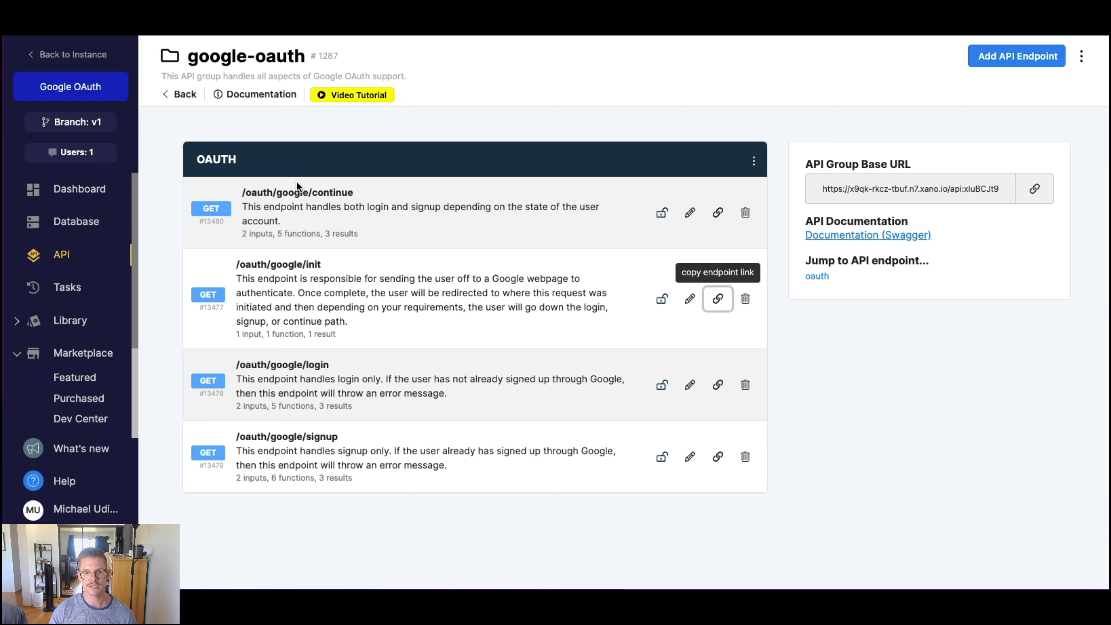
{"action": "left_click", "coordinate": [443, 316]}
{"action": "left_click", "coordinate": [1000, 78]}
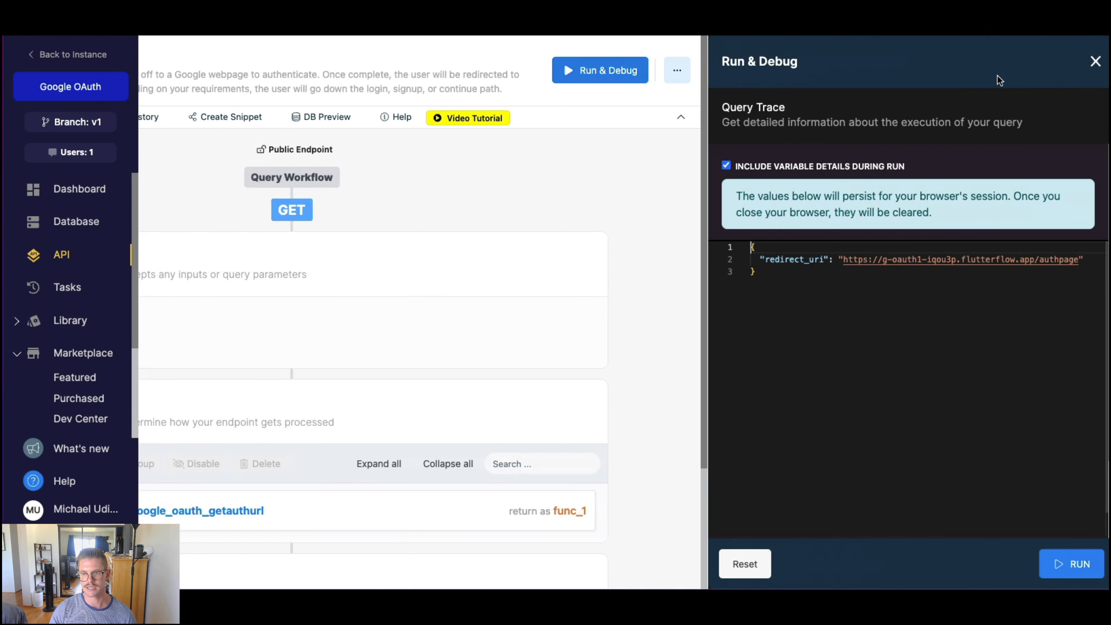
{"action": "left_click_drag", "start_coordinate": [1077, 260], "coordinate": [842, 261]}
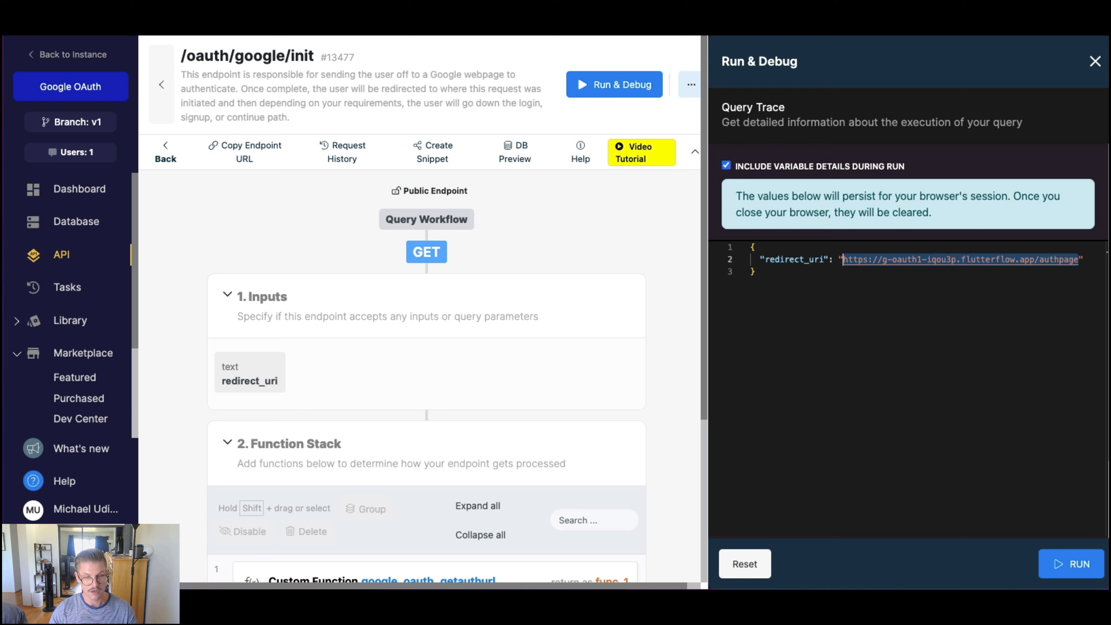
{"action": "key", "text": "ctrl+Tab"}
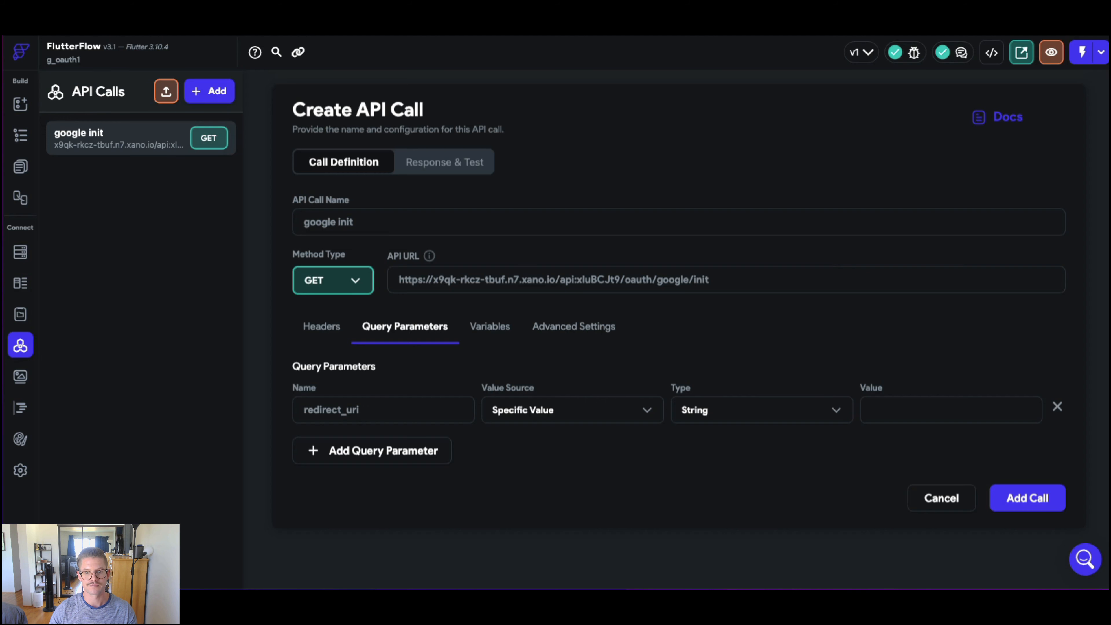
{"action": "left_click", "coordinate": [891, 414]}
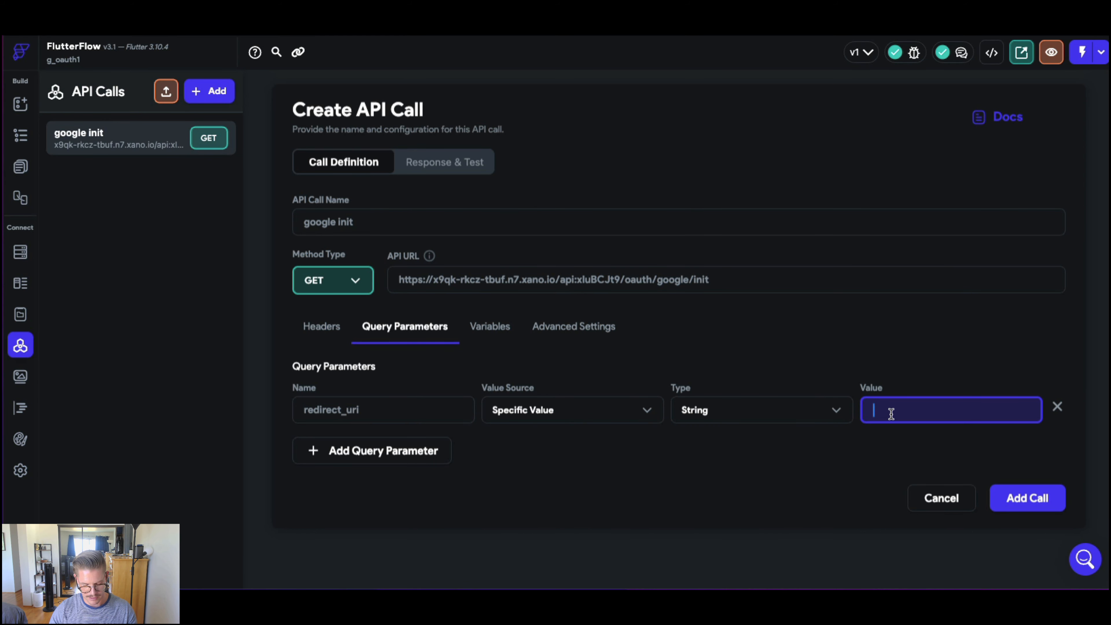
{"action": "key", "text": "ctrl+v"}
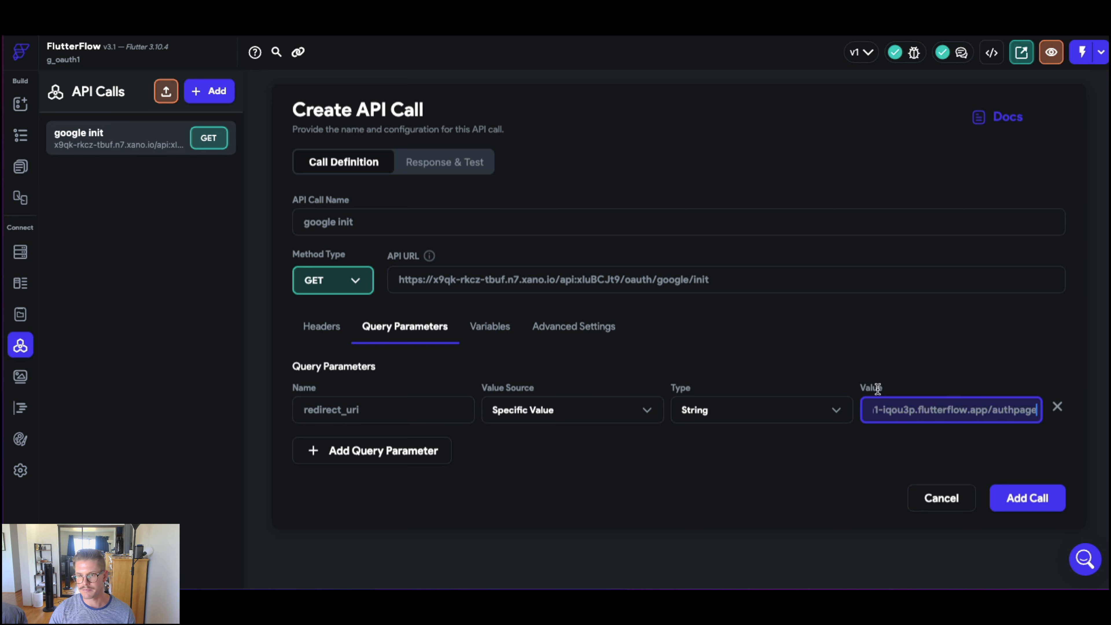
Step: Test the google init API call from Response & Test
{"action": "left_click", "coordinate": [424, 164]}
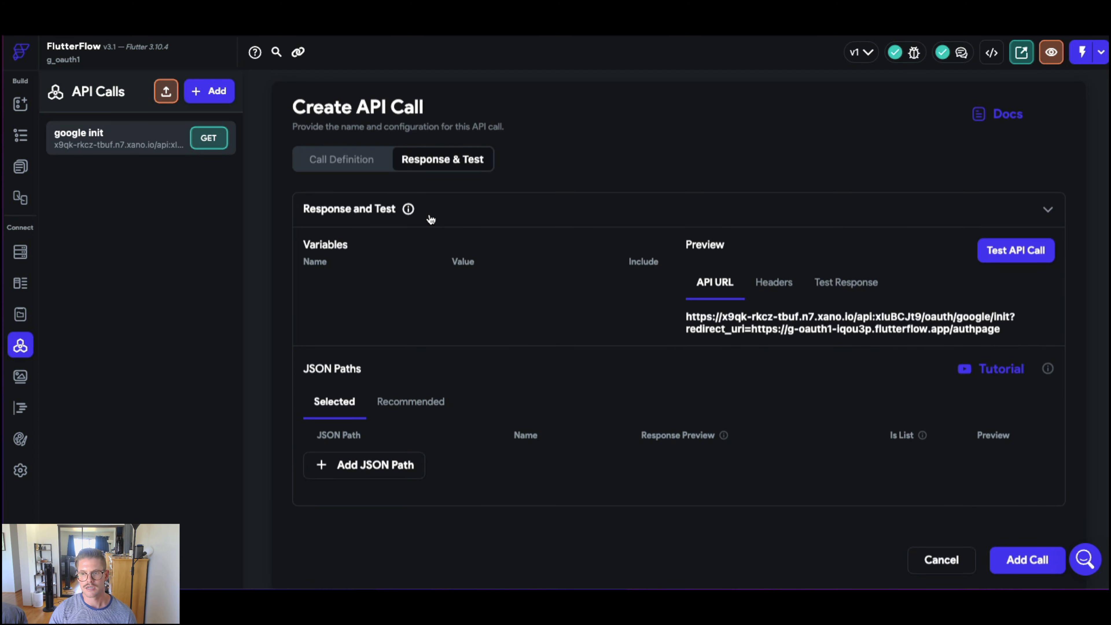
{"action": "scroll", "coordinate": [987, 241], "scroll_direction": "down", "scroll_amount": 1}
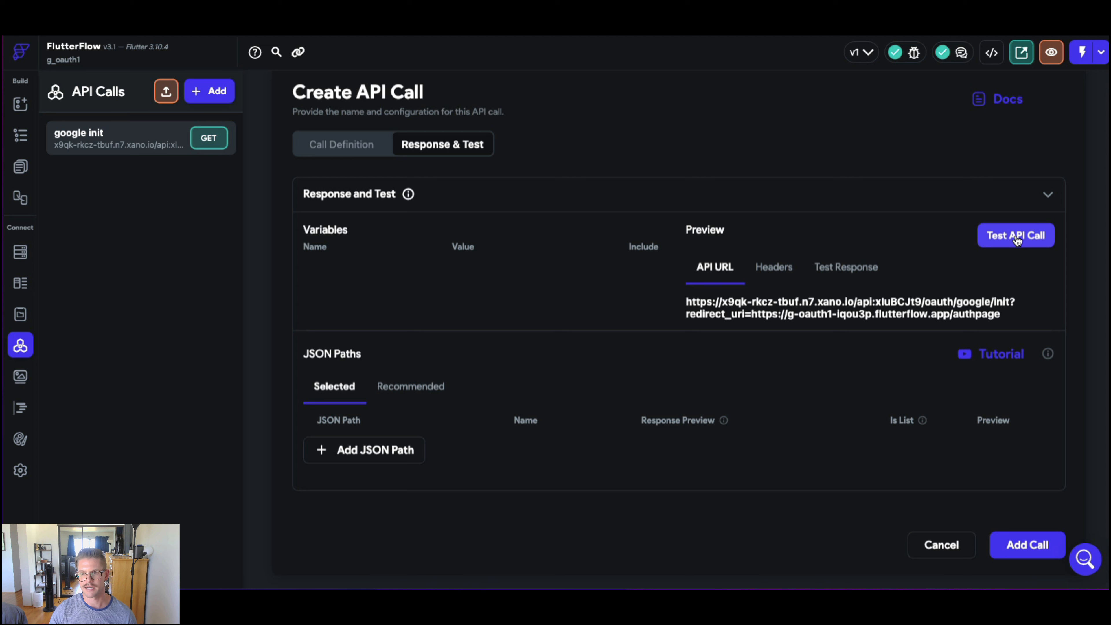
{"action": "left_click", "coordinate": [1017, 238]}
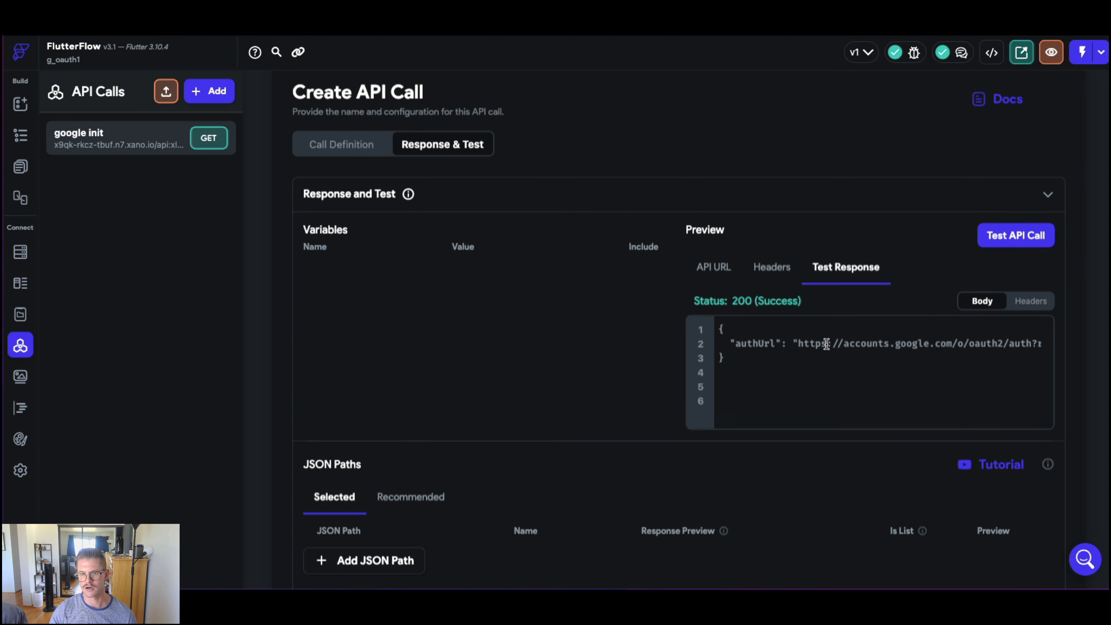
{"action": "scroll", "coordinate": [823, 344], "scroll_direction": "down", "scroll_amount": 3}
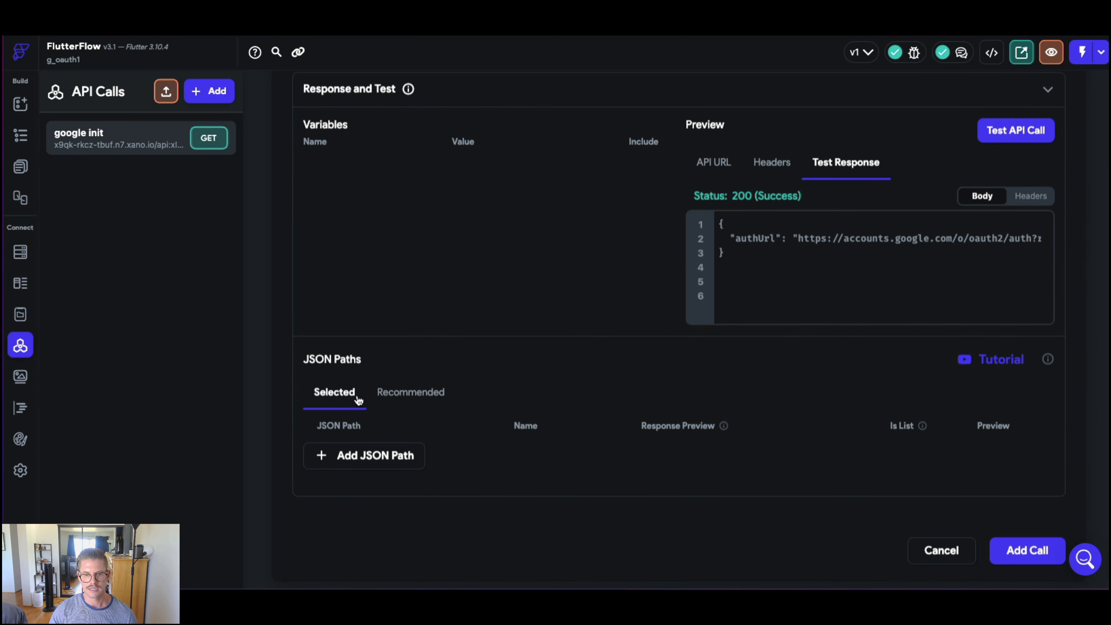
Step: Keep the recommended $.authUrl JSON path as authURL and add the call
{"action": "left_click", "coordinate": [410, 393]}
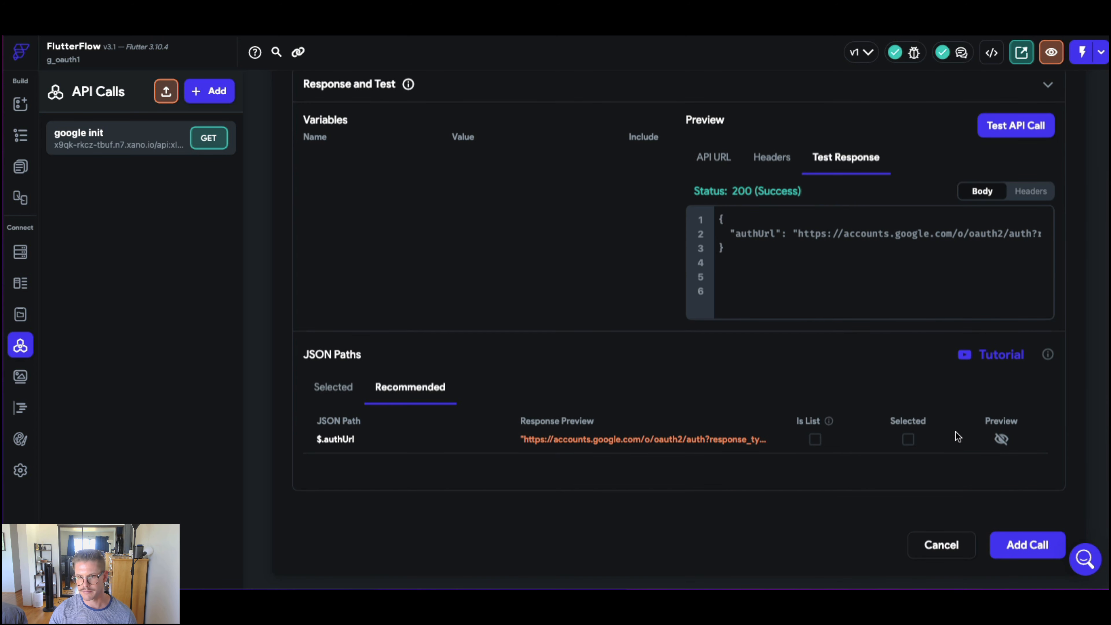
{"action": "left_click", "coordinate": [909, 440]}
{"action": "left_click", "coordinate": [333, 387]}
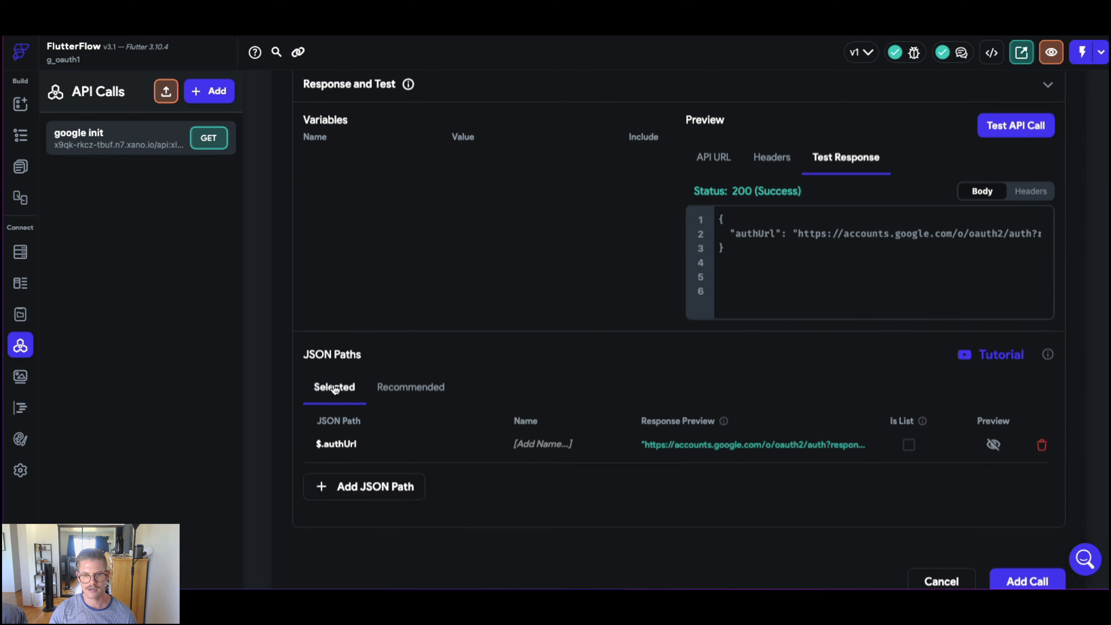
{"action": "left_click", "coordinate": [525, 440]}
{"action": "type", "text": "authURL"}
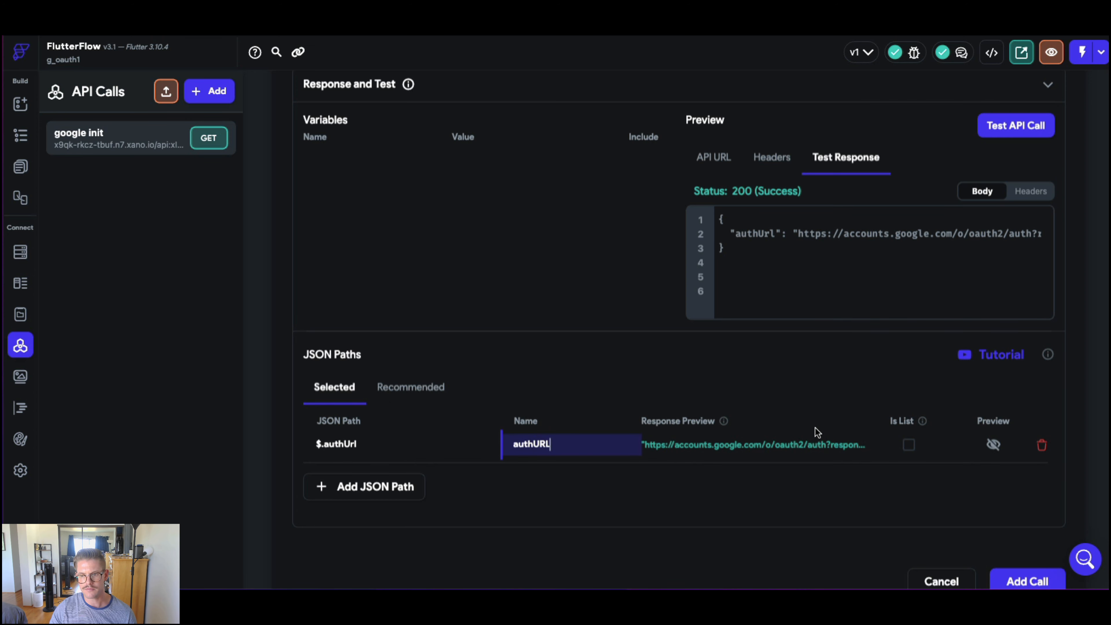
{"action": "scroll", "coordinate": [816, 427], "scroll_direction": "down", "scroll_amount": 1}
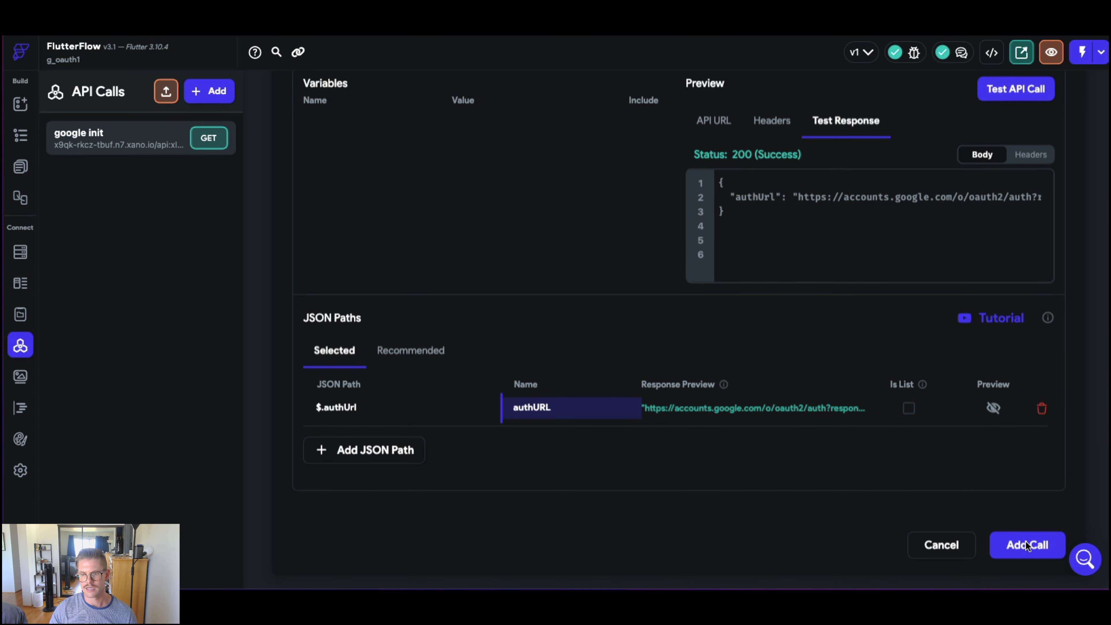
{"action": "left_click", "coordinate": [1028, 544]}
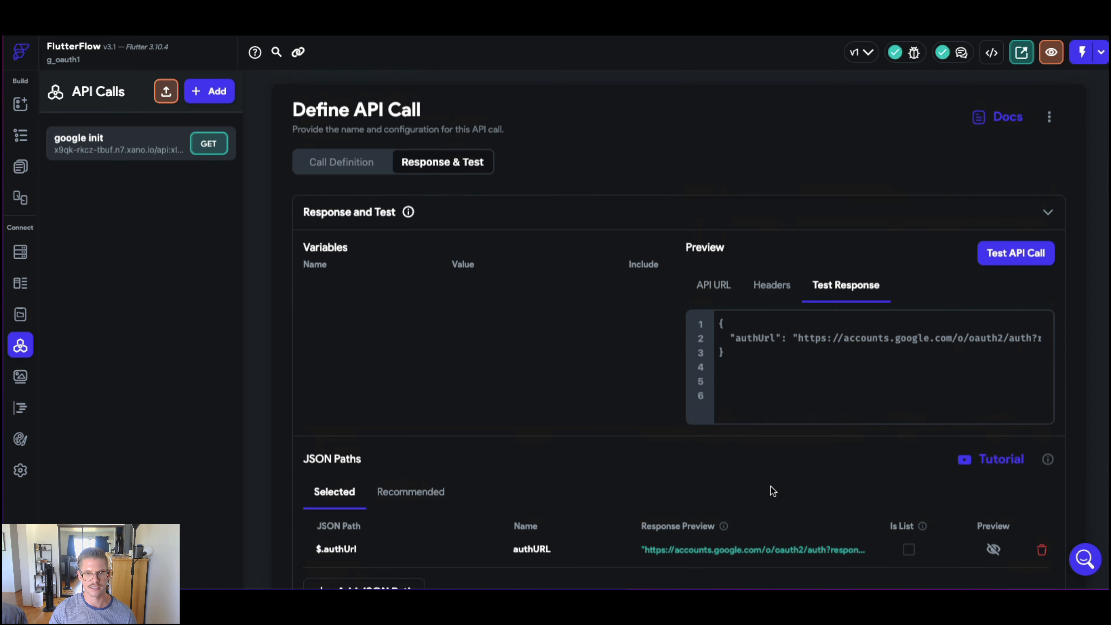
Step: Create a GET API call to Xano's /oauth/google/continue URL and name it 'google continue'
{"action": "left_click", "coordinate": [202, 93]}
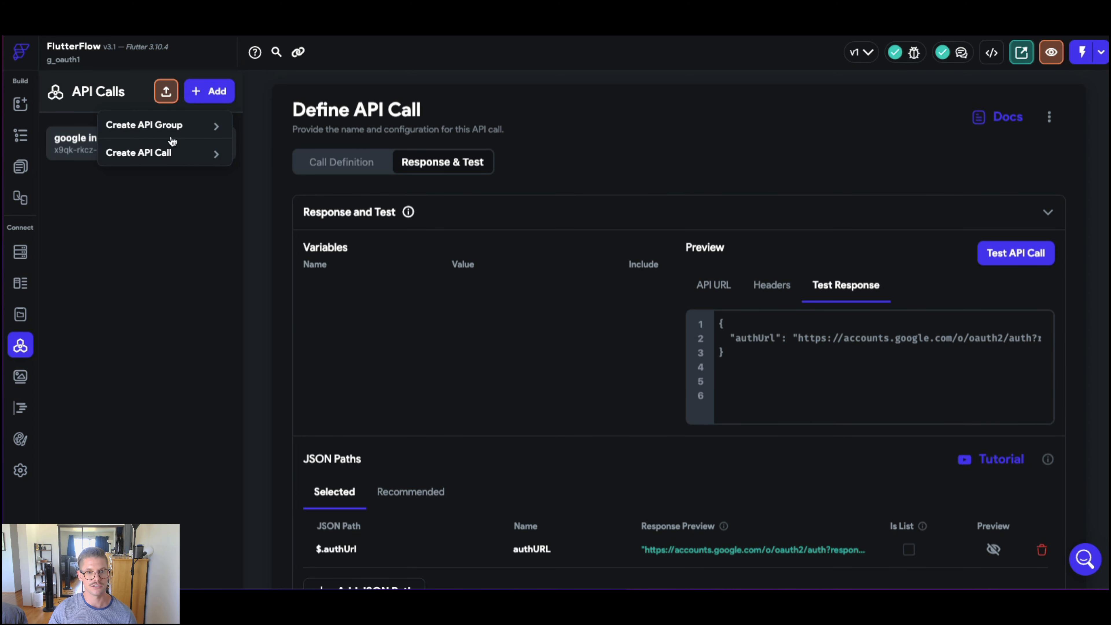
{"action": "left_click", "coordinate": [157, 153]}
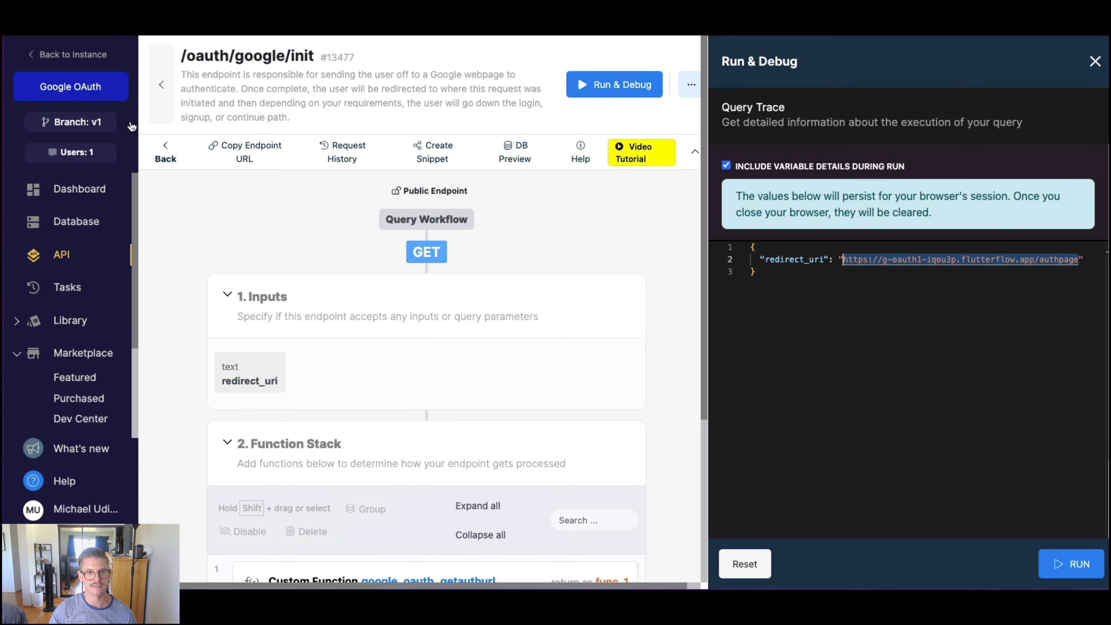
{"action": "left_click", "coordinate": [166, 101]}
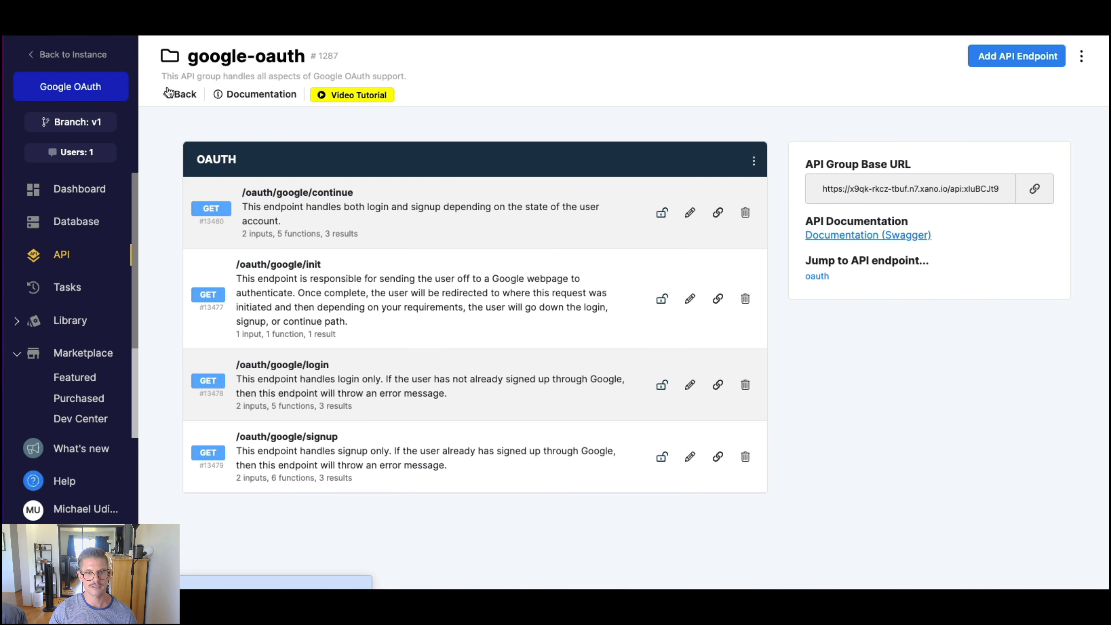
{"action": "left_click", "coordinate": [718, 213]}
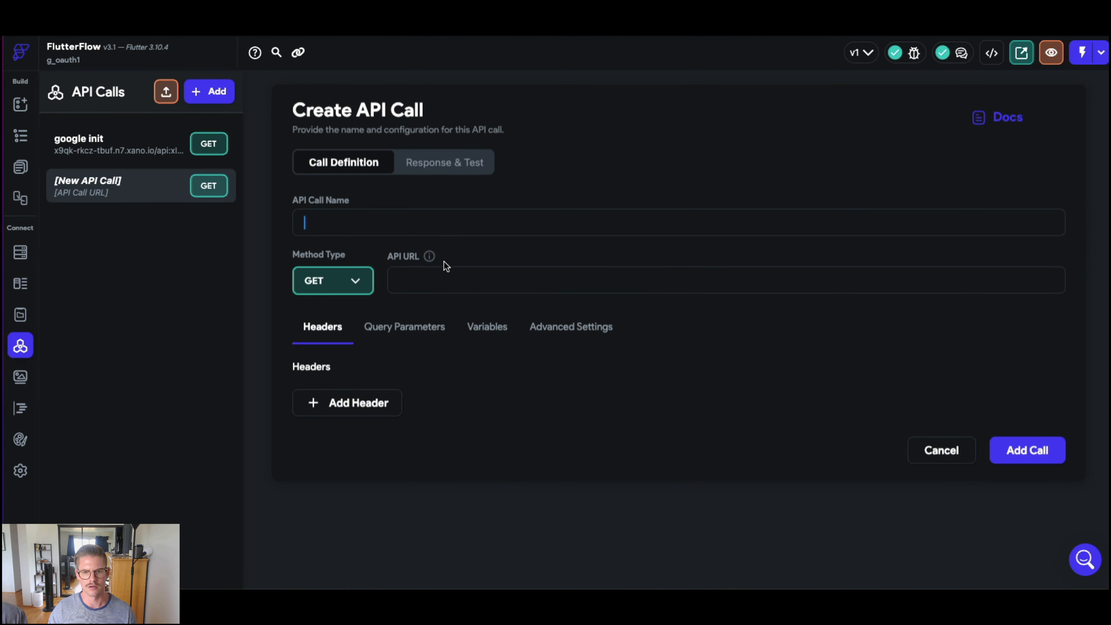
{"action": "left_click", "coordinate": [449, 279]}
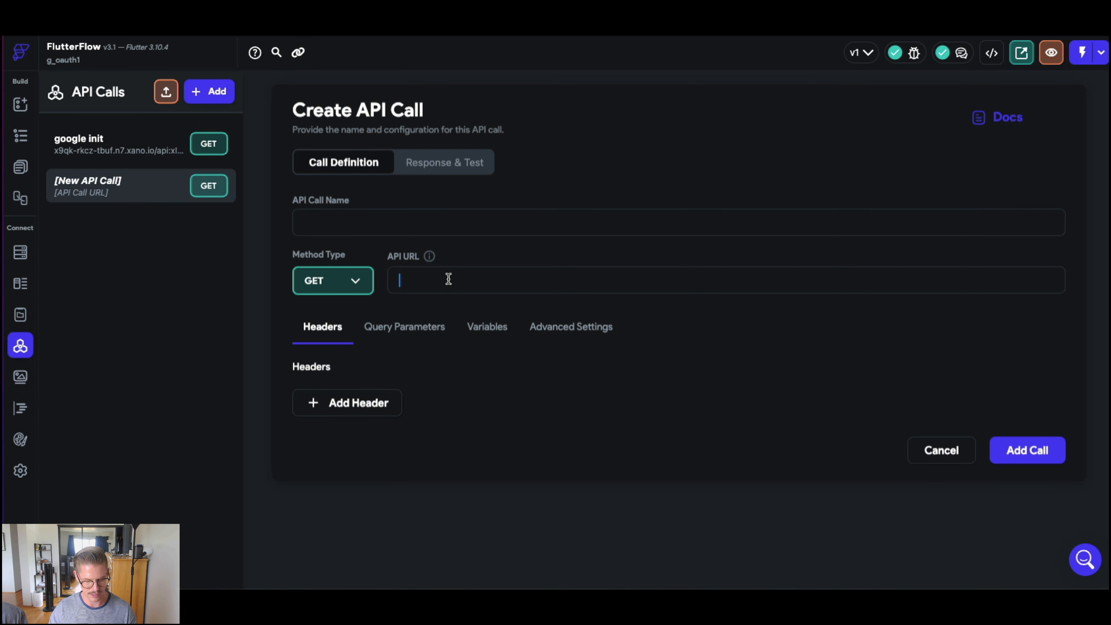
{"action": "key", "text": "ctrl+v"}
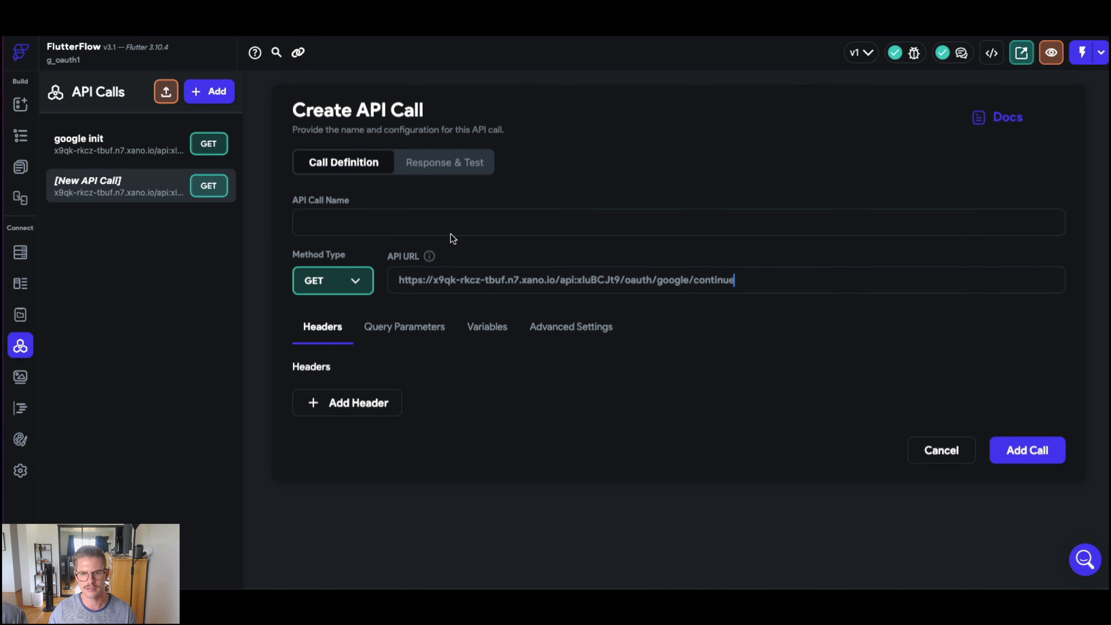
{"action": "type", "text": "googl"}
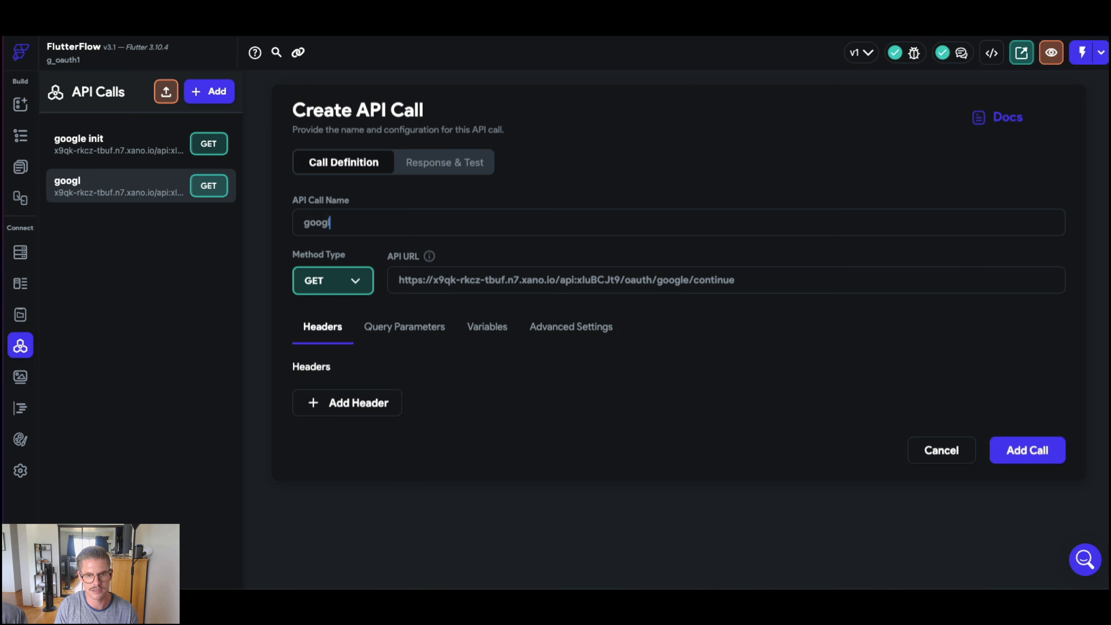
{"action": "type", "text": "e continue"}
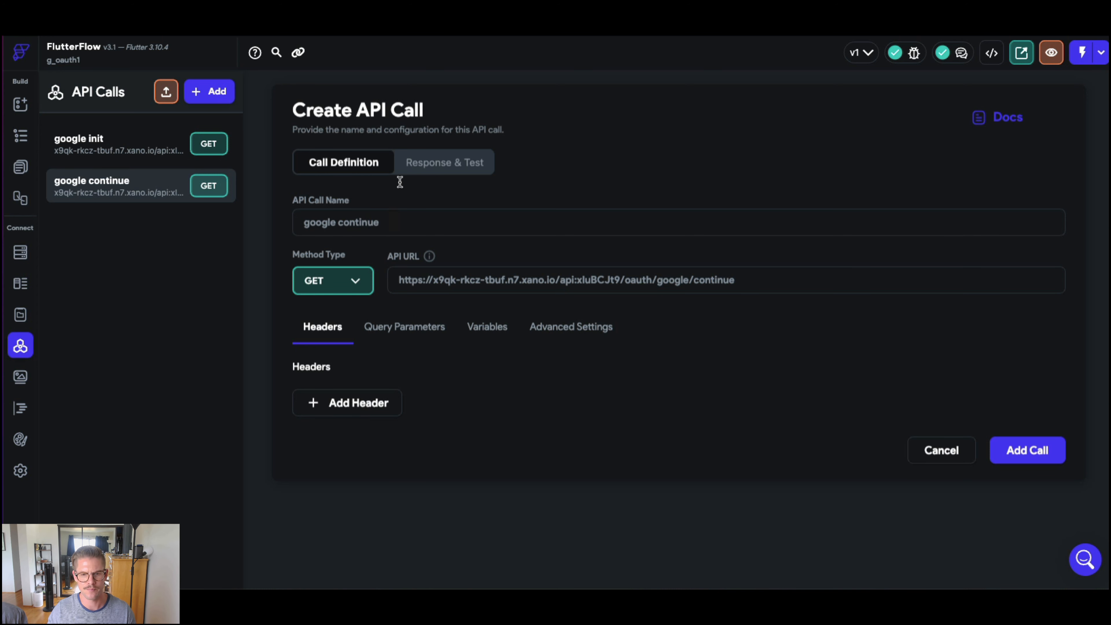
Step: Add query parameters code and redirect_uri, with code taken from a new variable named code
{"action": "left_click", "coordinate": [407, 328]}
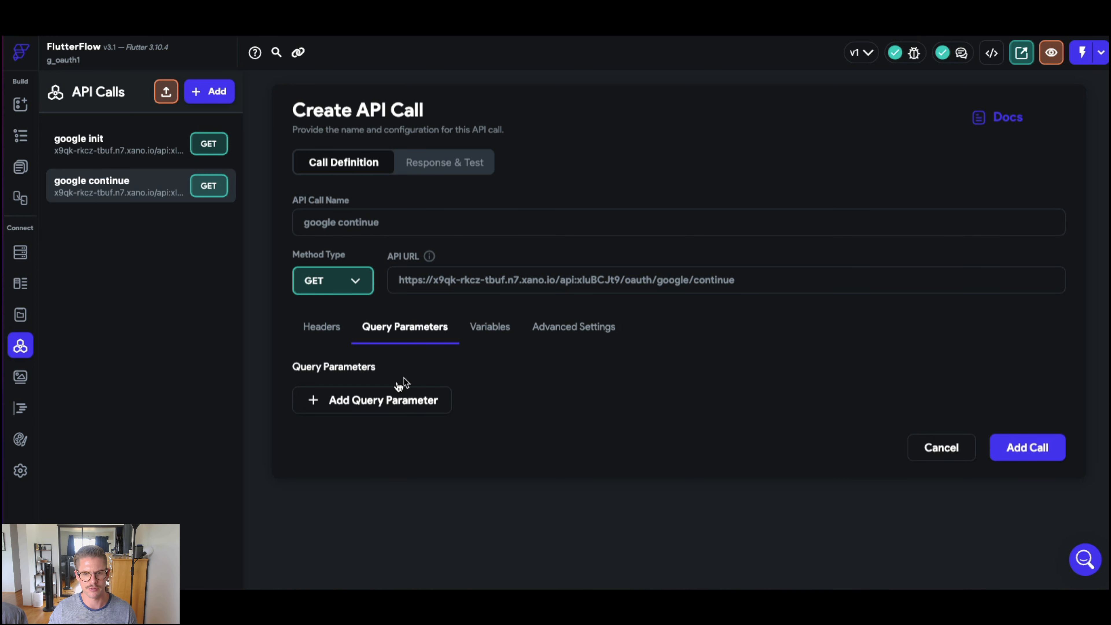
{"action": "left_click", "coordinate": [381, 396]}
{"action": "type", "text": "code"}
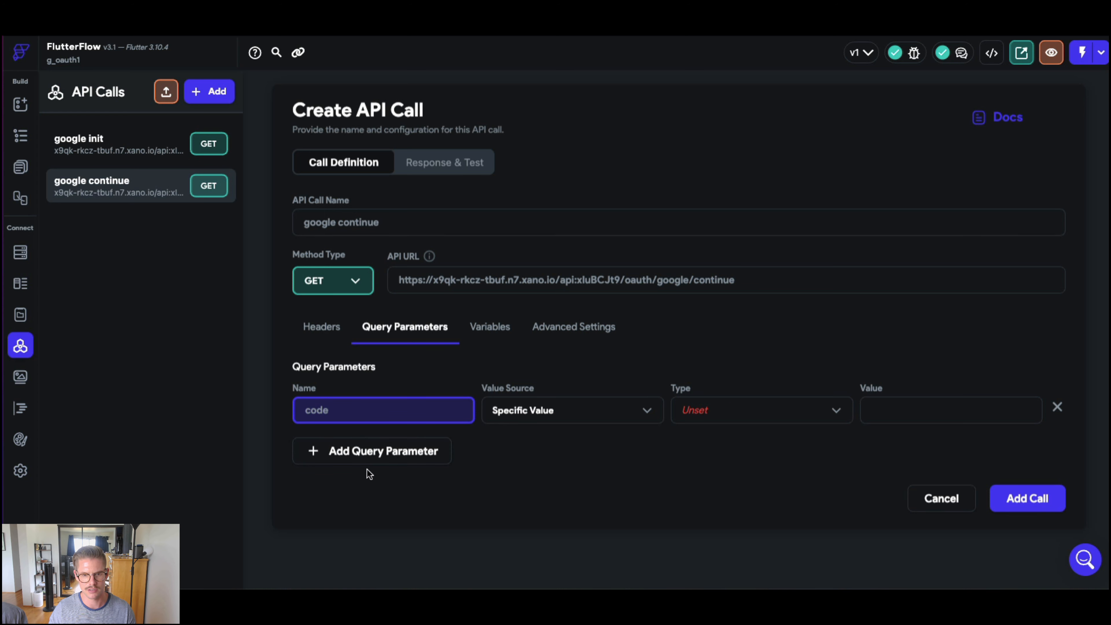
{"action": "left_click", "coordinate": [372, 451]}
{"action": "type", "text": "redirect_uri"}
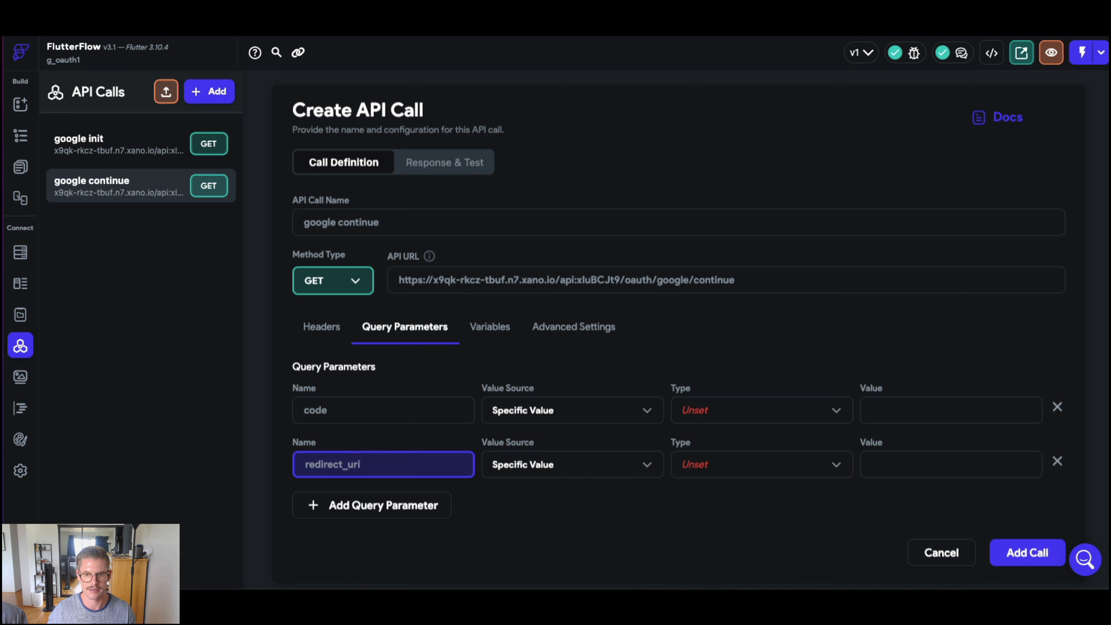
{"action": "scroll", "coordinate": [421, 405], "scroll_direction": "down", "scroll_amount": 1}
{"action": "left_click", "coordinate": [573, 402]}
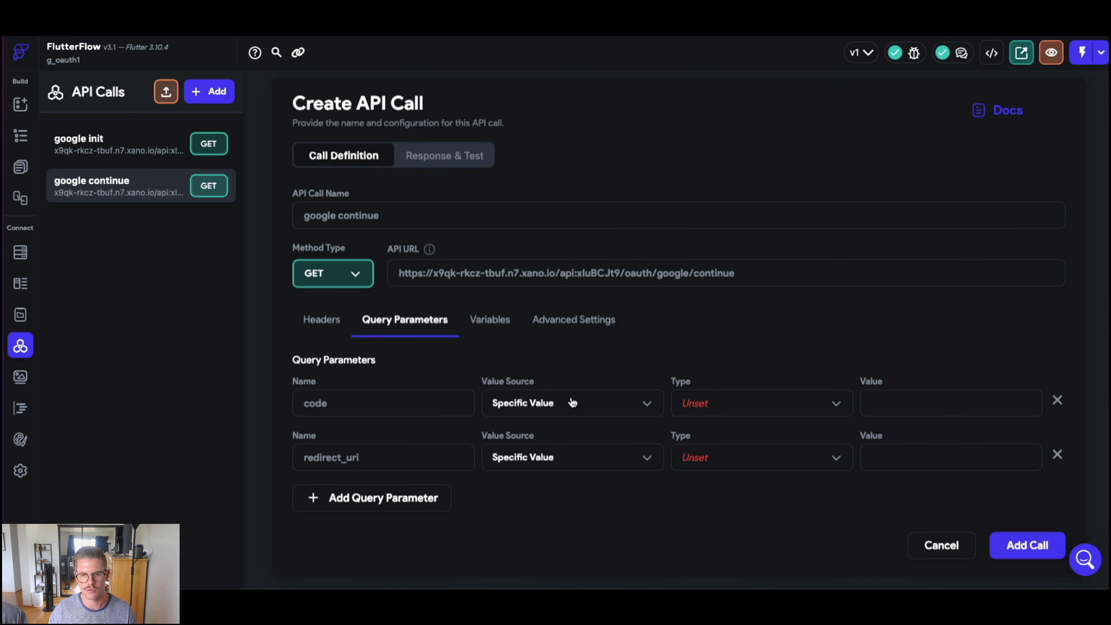
{"action": "left_click", "coordinate": [573, 403]}
{"action": "left_click", "coordinate": [545, 435]}
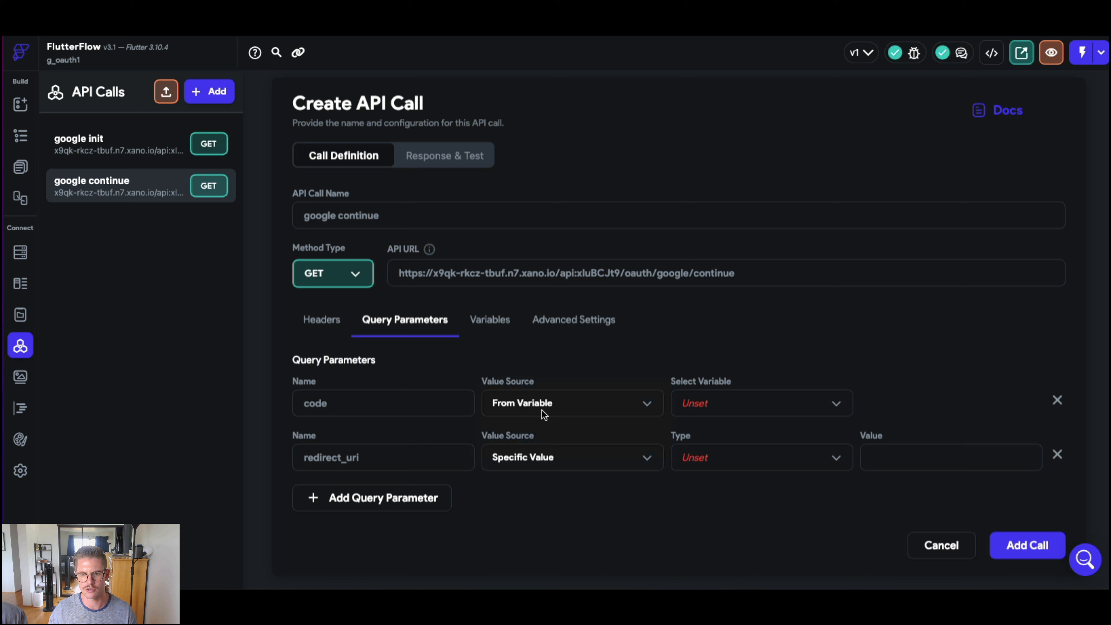
{"action": "left_click", "coordinate": [744, 408]}
{"action": "left_click", "coordinate": [743, 408]}
Step: Make redirect_uri a String set to the authpage URL copied from Xano's init endpoint
{"action": "left_click", "coordinate": [550, 459]}
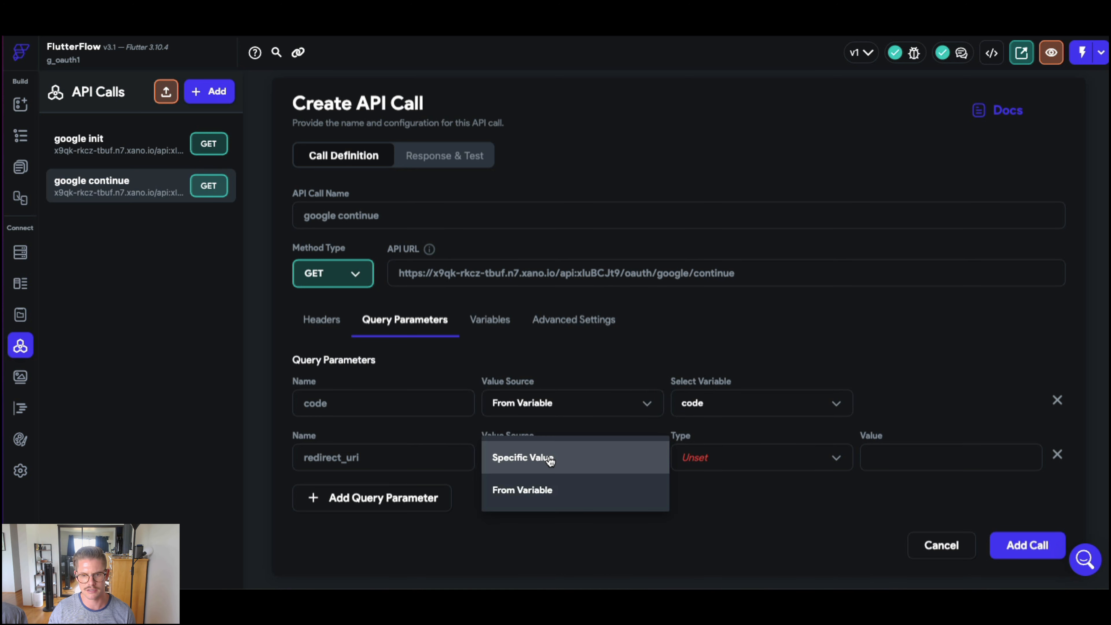
{"action": "left_click", "coordinate": [550, 459]}
{"action": "left_click", "coordinate": [708, 456]}
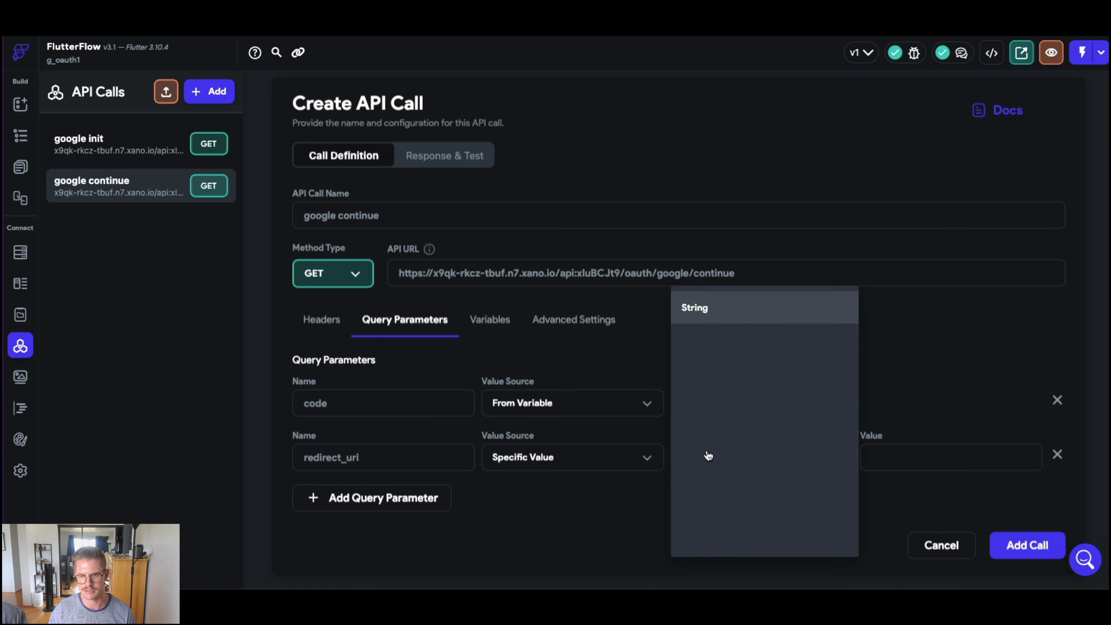
{"action": "left_click", "coordinate": [719, 308]}
{"action": "left_click", "coordinate": [874, 456]}
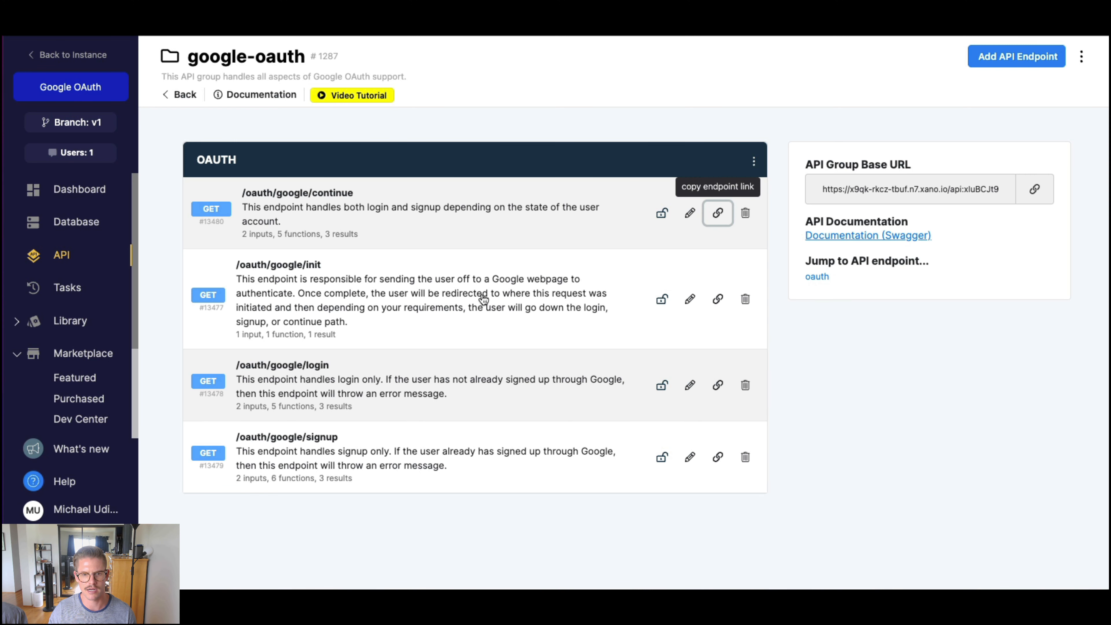
{"action": "left_click", "coordinate": [484, 299]}
{"action": "left_click", "coordinate": [1003, 77]}
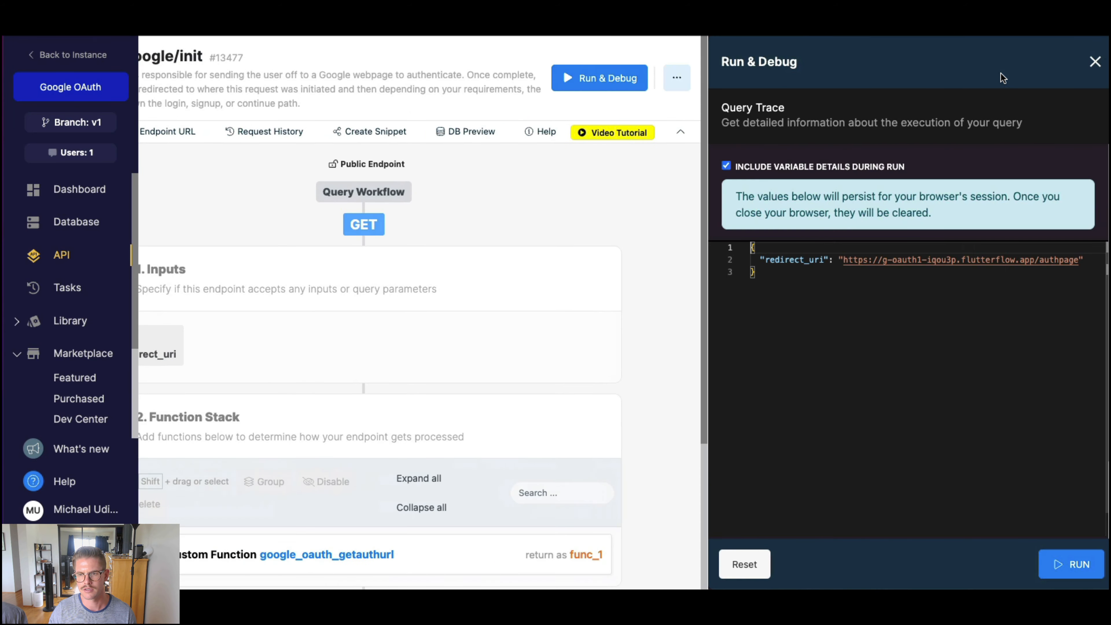
{"action": "left_click_drag", "start_coordinate": [843, 260], "coordinate": [1079, 260]}
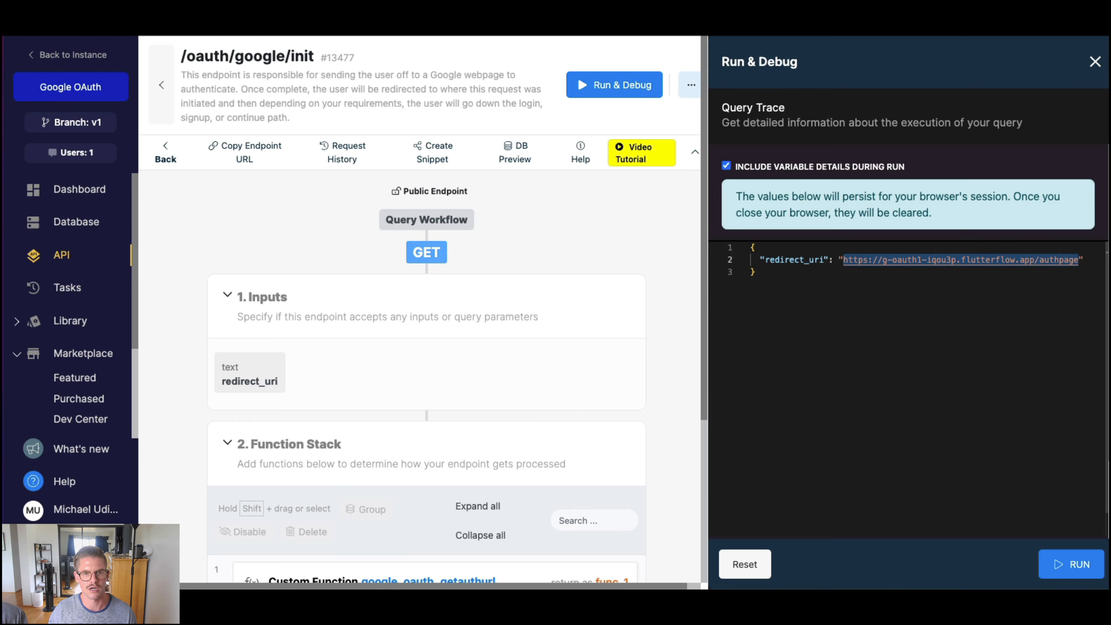
{"action": "key", "text": "ctrl+Tab"}
{"action": "key", "text": "ctrl+v"}
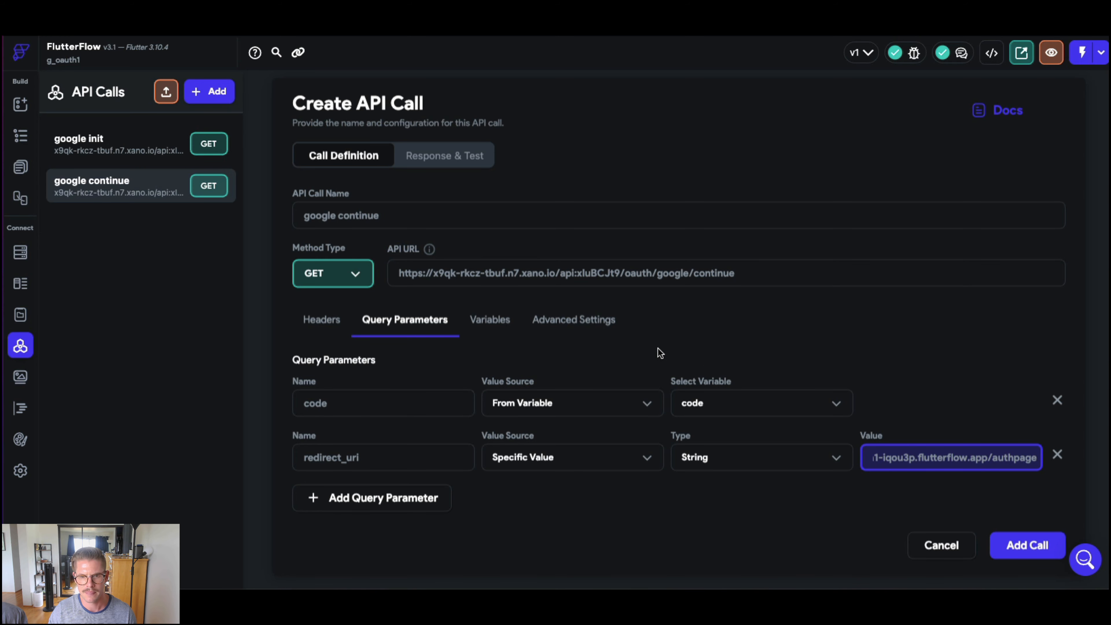
Step: Set the code variable's type to String and view the call's Response & Test panel
{"action": "left_click", "coordinate": [499, 322]}
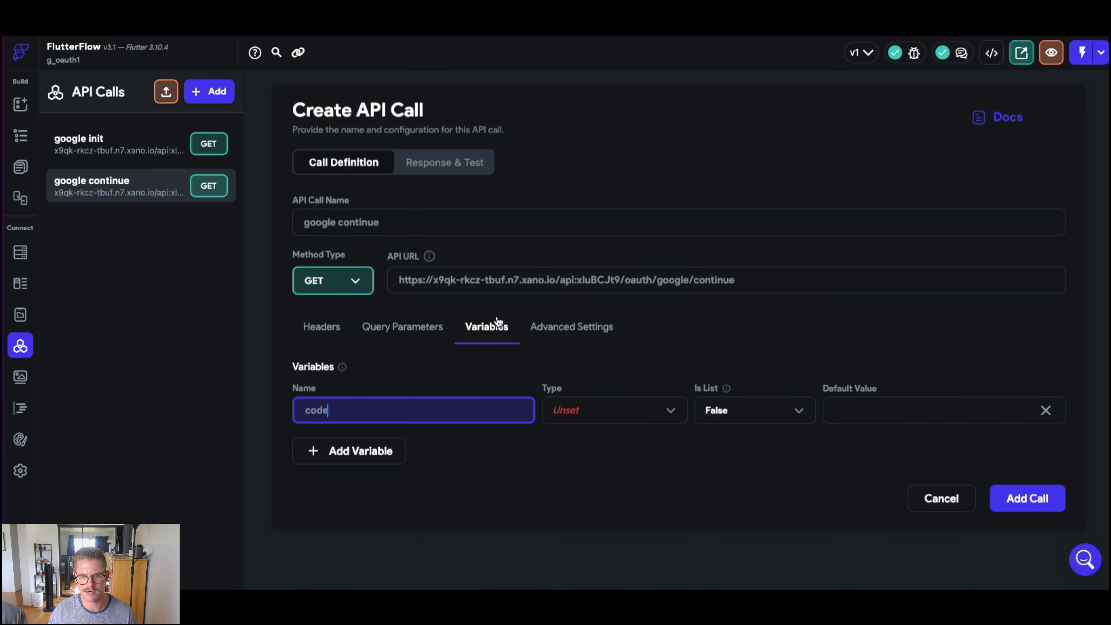
{"action": "left_click", "coordinate": [604, 415]}
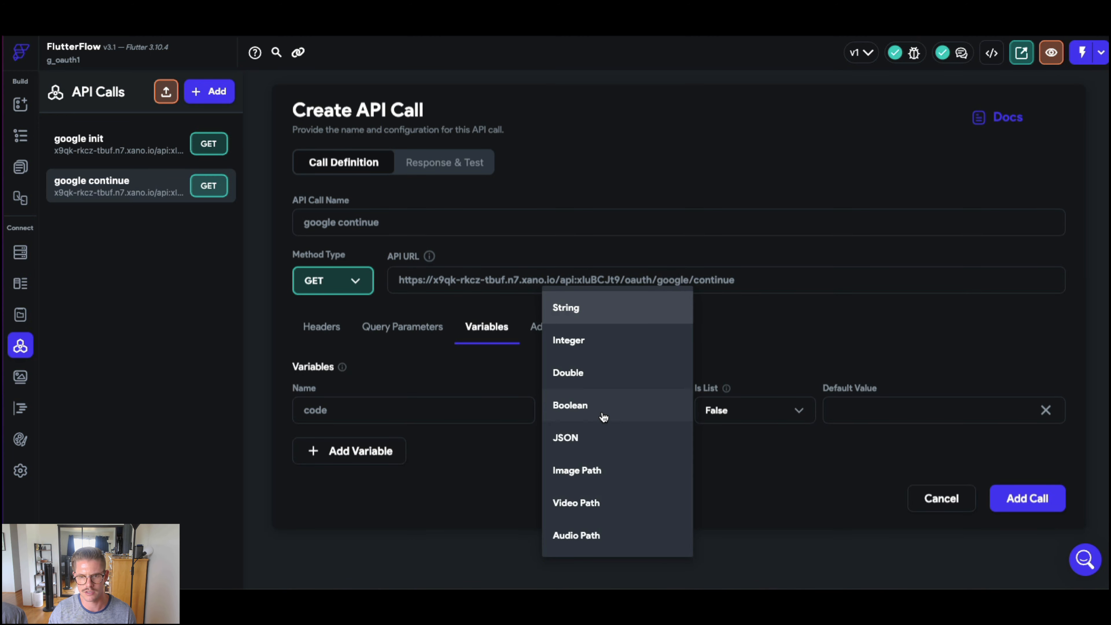
{"action": "left_click", "coordinate": [591, 310]}
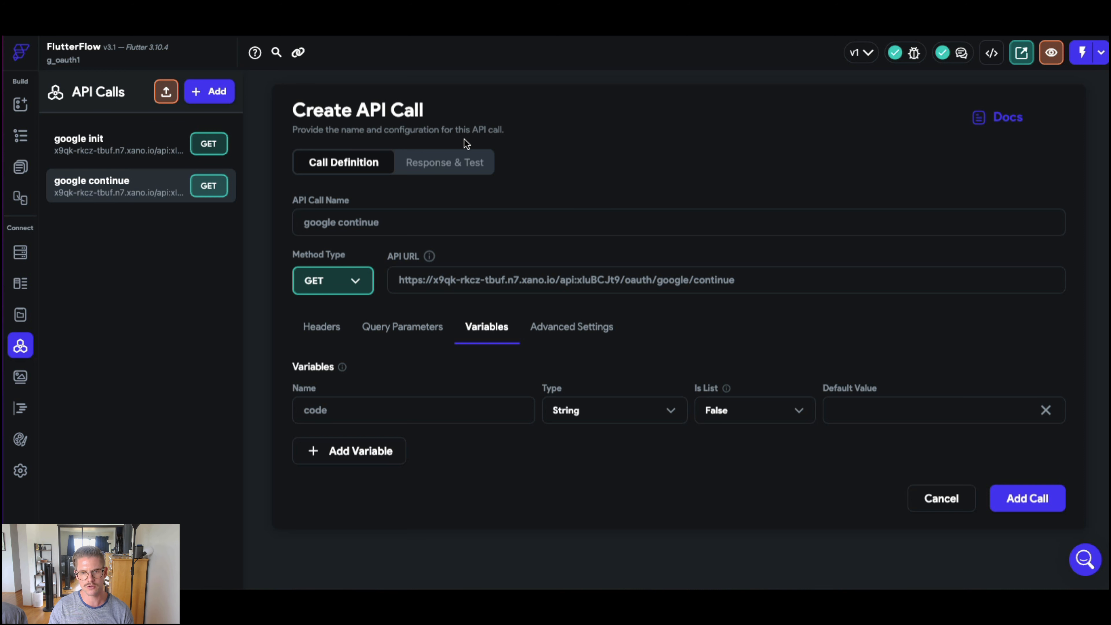
{"action": "left_click", "coordinate": [458, 165]}
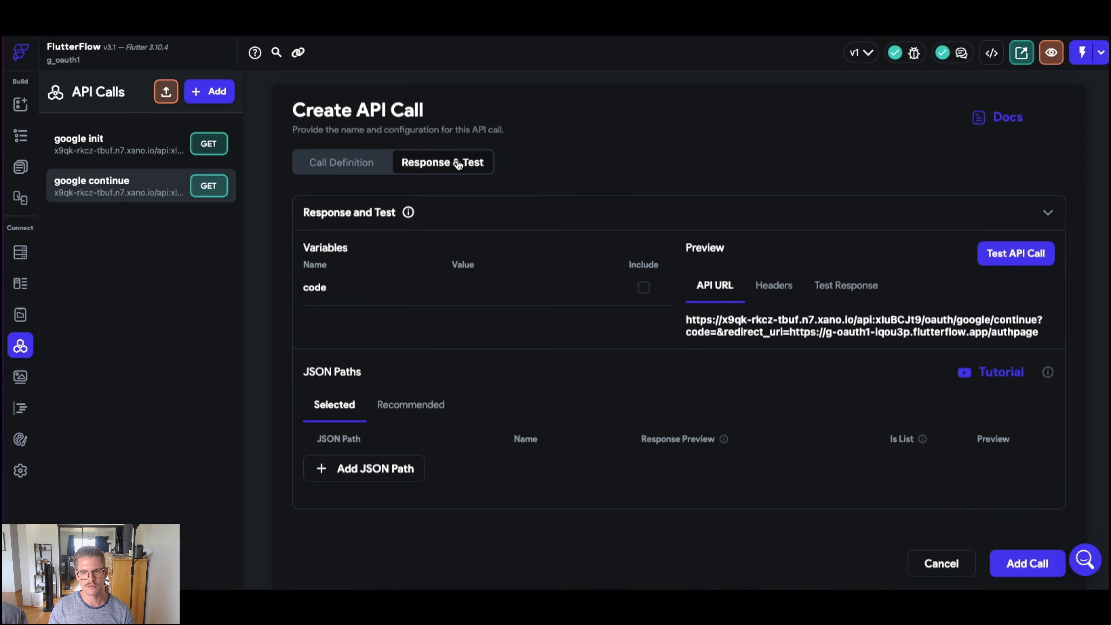
Step: Run Xano's init endpoint with the redirect URI to generate a Google authUrl
{"action": "left_click", "coordinate": [492, 294]}
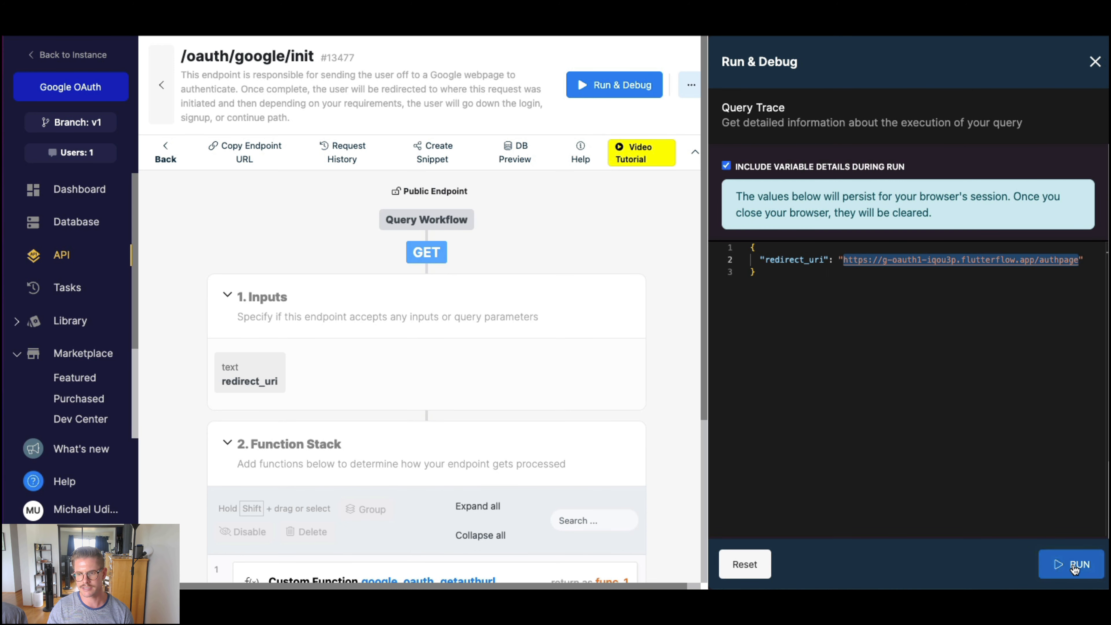
{"action": "left_click", "coordinate": [1075, 566]}
{"action": "left_click_drag", "start_coordinate": [957, 440], "coordinate": [913, 431]}
{"action": "left_click", "coordinate": [755, 342]}
Step: Open the authUrl, sign in with the first Google account, and copy the redirected authpage address
{"action": "right_click", "coordinate": [819, 368]}
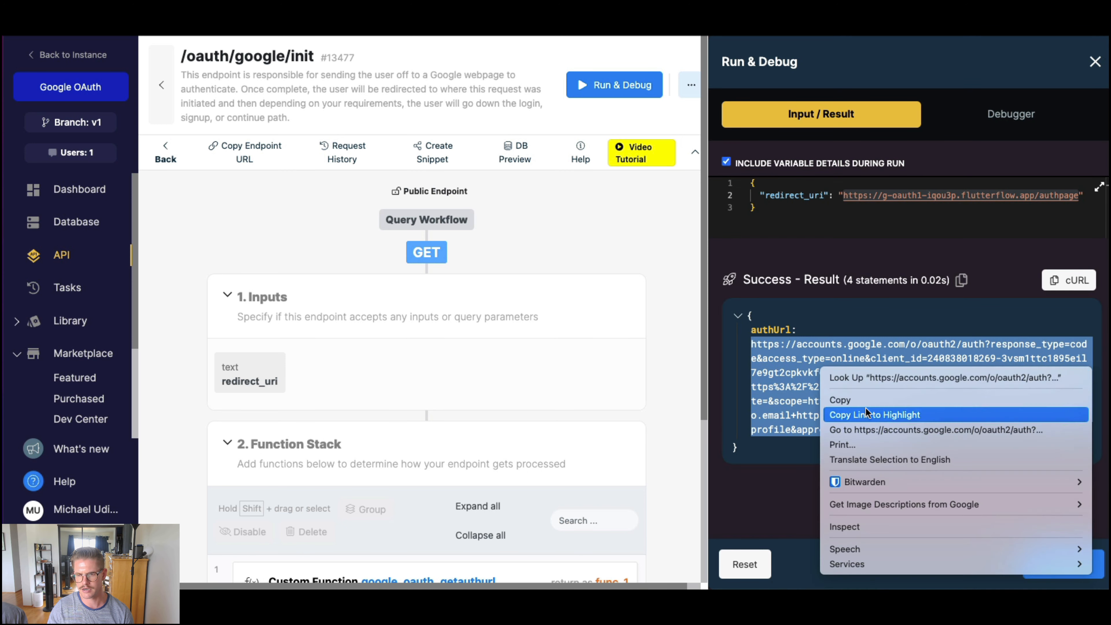
{"action": "left_click", "coordinate": [879, 430]}
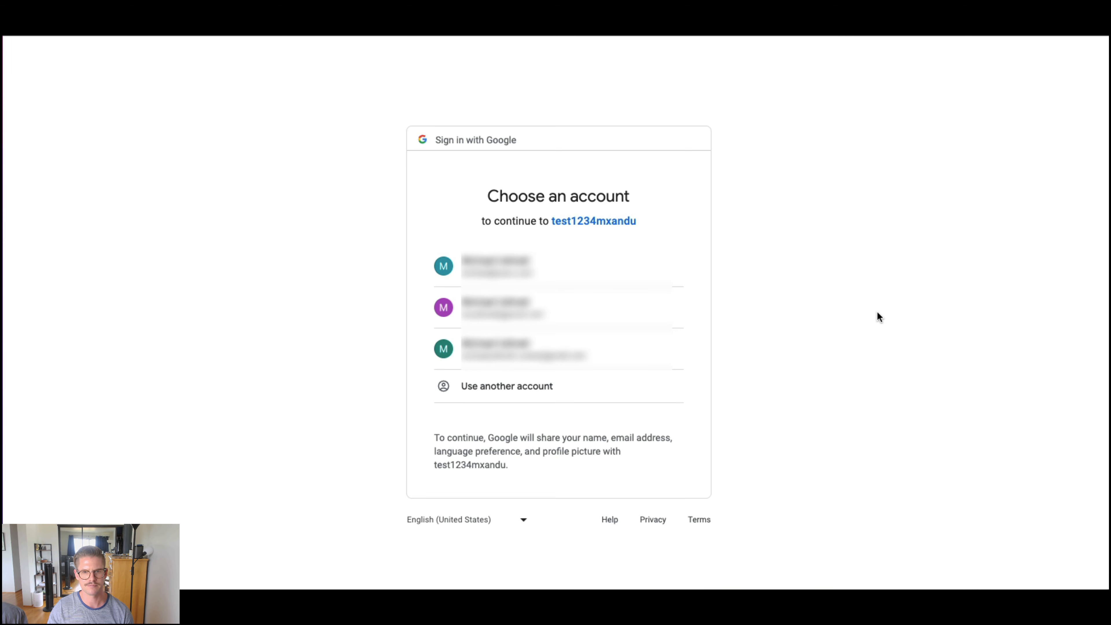
{"action": "left_click", "coordinate": [581, 281]}
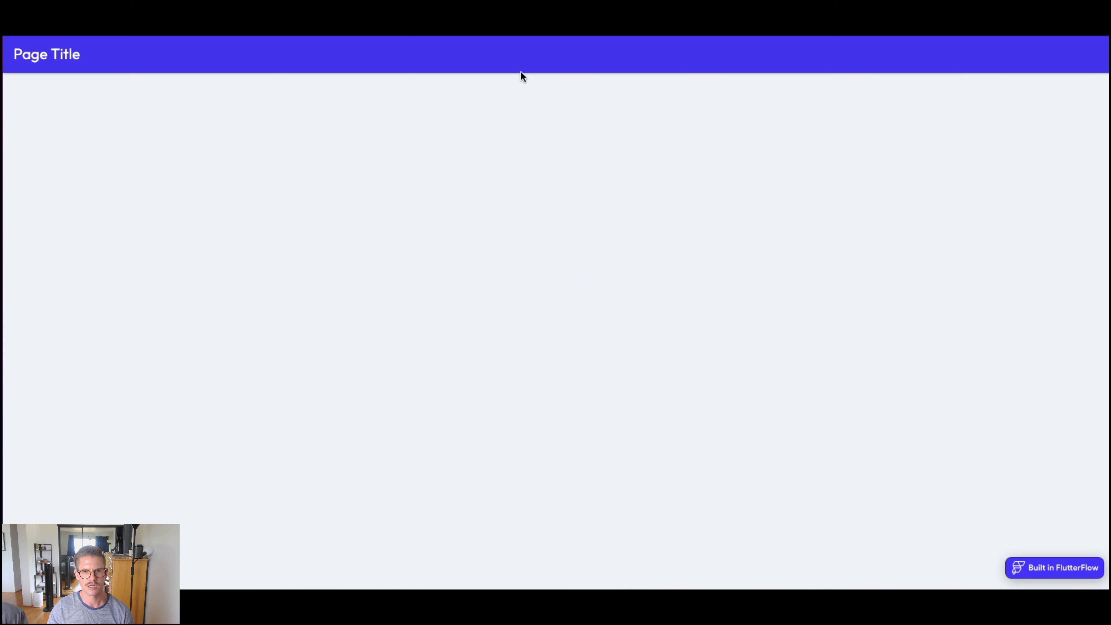
{"action": "right_click", "coordinate": [400, 35]}
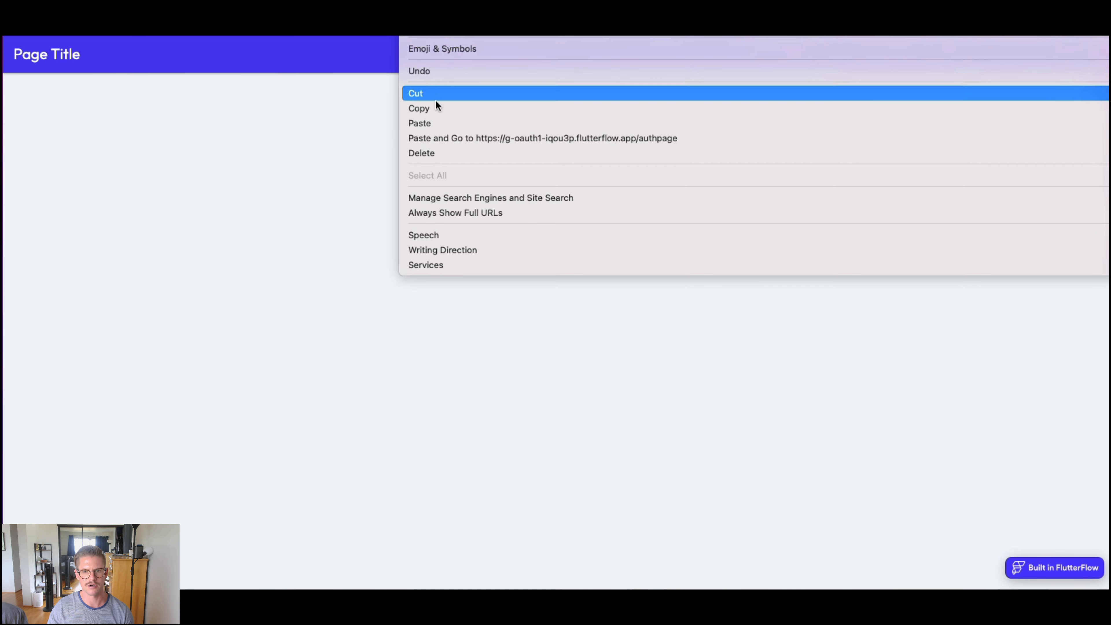
{"action": "left_click", "coordinate": [436, 105]}
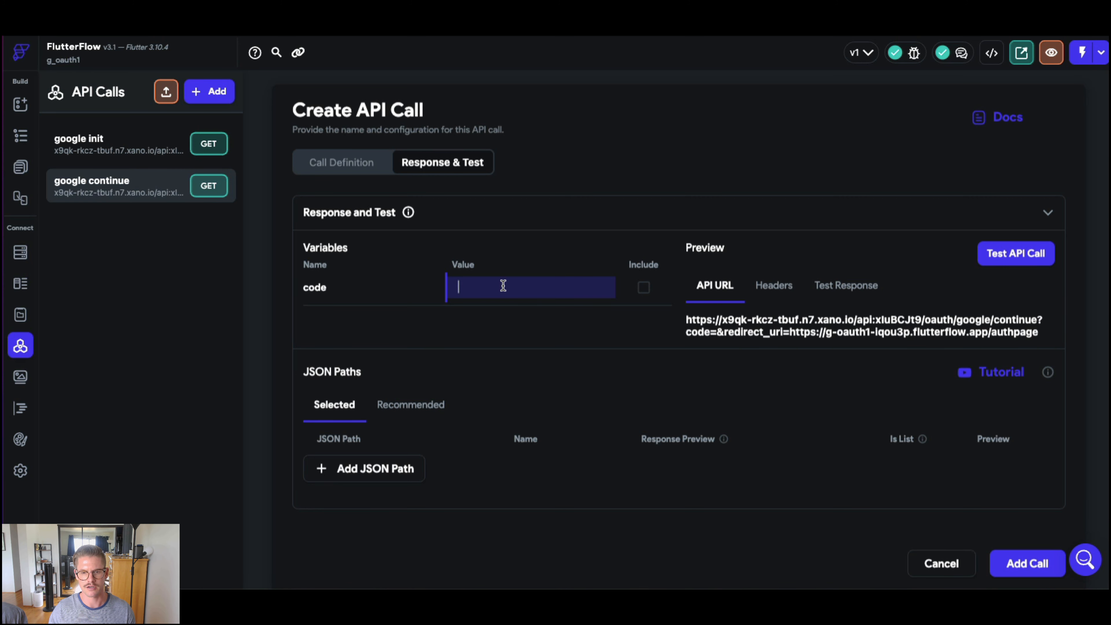
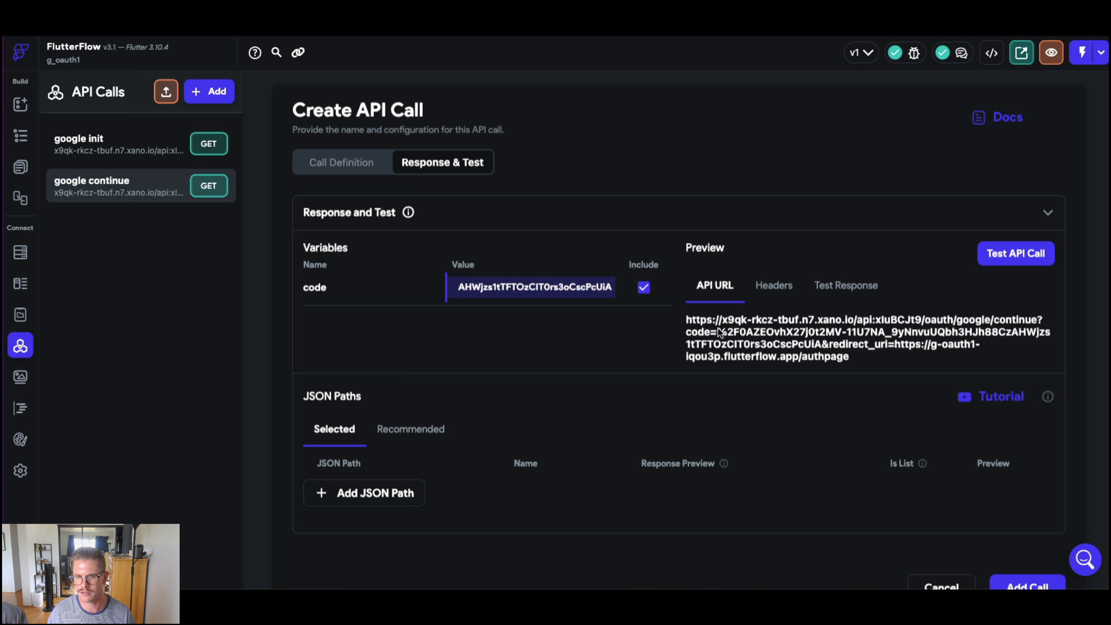
Step: Paste the Google code into the code value, prefix it with 4, and test google continue
{"action": "left_click_drag", "start_coordinate": [525, 289], "coordinate": [394, 286]}
{"action": "left_click", "coordinate": [470, 288]}
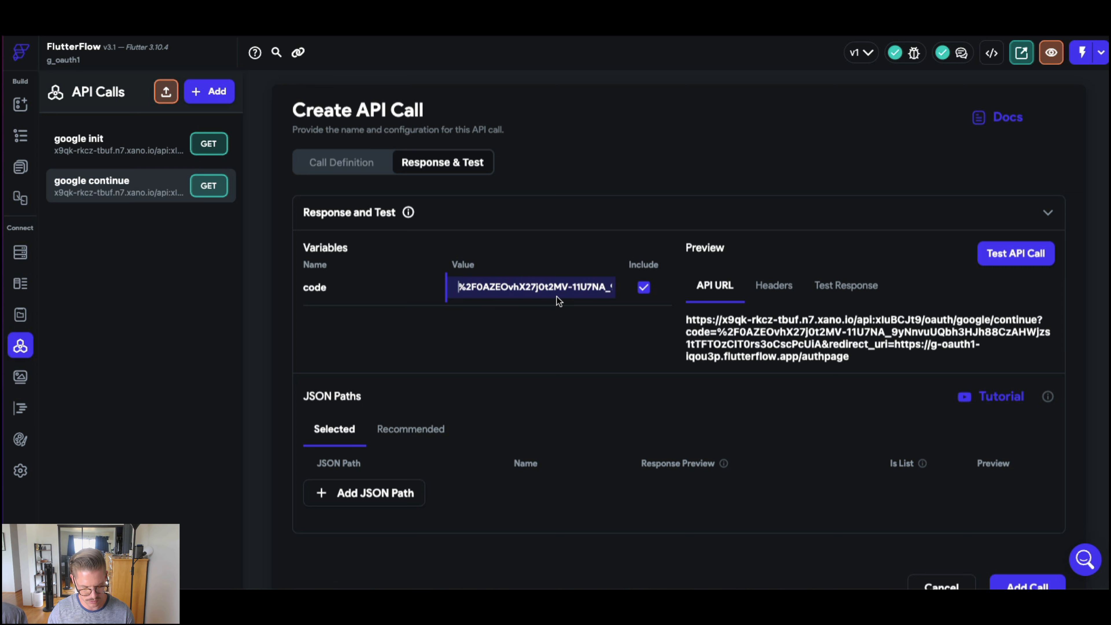
{"action": "type", "text": "4"}
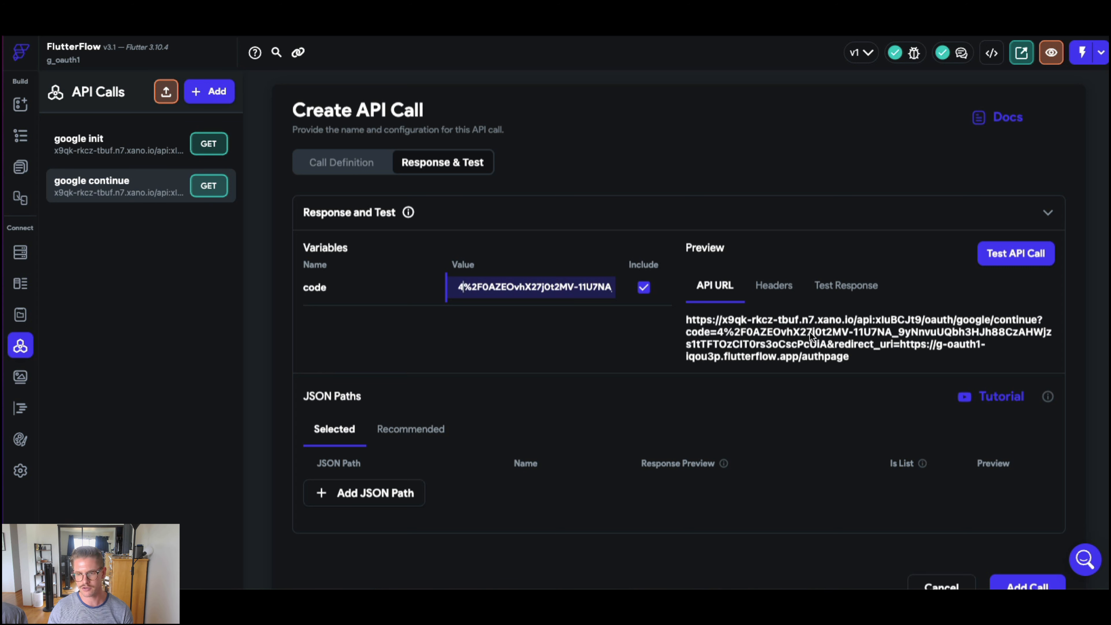
{"action": "left_click", "coordinate": [1015, 259]}
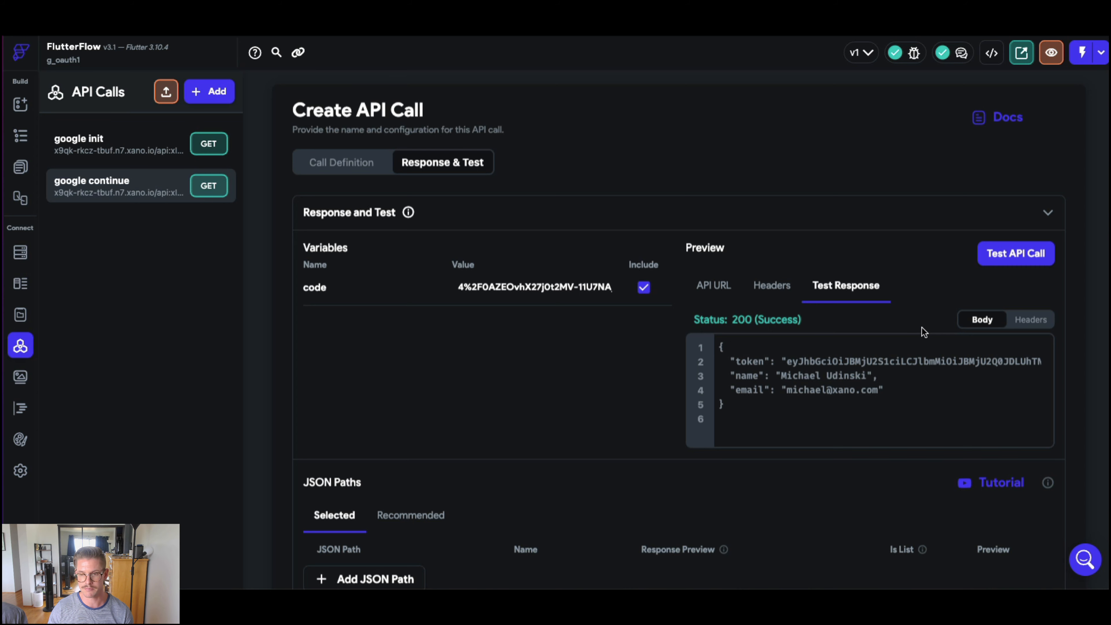
Step: Select the recommended JSON paths $.token, $.name and $.email from the response
{"action": "scroll", "coordinate": [923, 332], "scroll_direction": "down", "scroll_amount": 1}
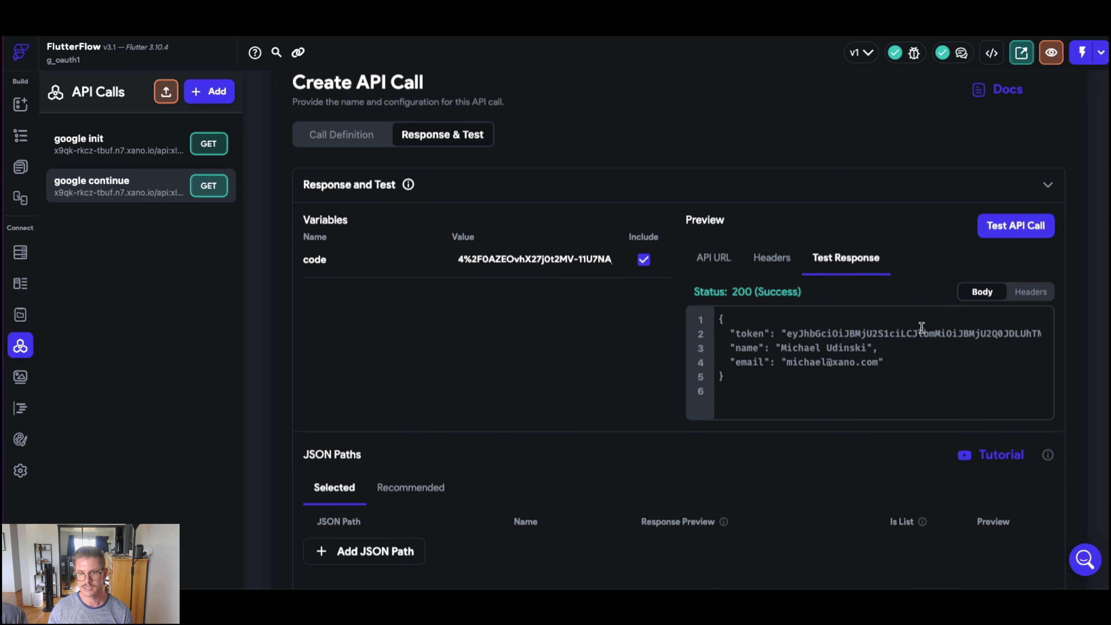
{"action": "left_click", "coordinate": [414, 489]}
{"action": "scroll", "coordinate": [481, 380], "scroll_direction": "down", "scroll_amount": 4}
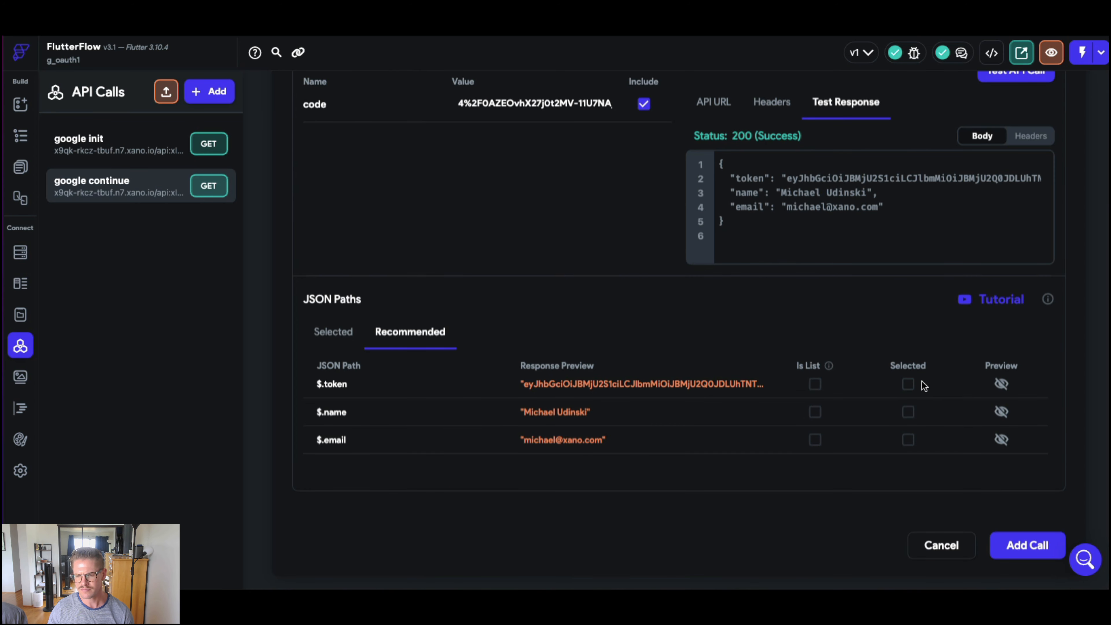
{"action": "left_click", "coordinate": [911, 384]}
{"action": "left_click", "coordinate": [910, 412]}
{"action": "left_click", "coordinate": [909, 440]}
Step: Name the selected paths authToken, name and email, and add the google continue call
{"action": "left_click", "coordinate": [346, 336]}
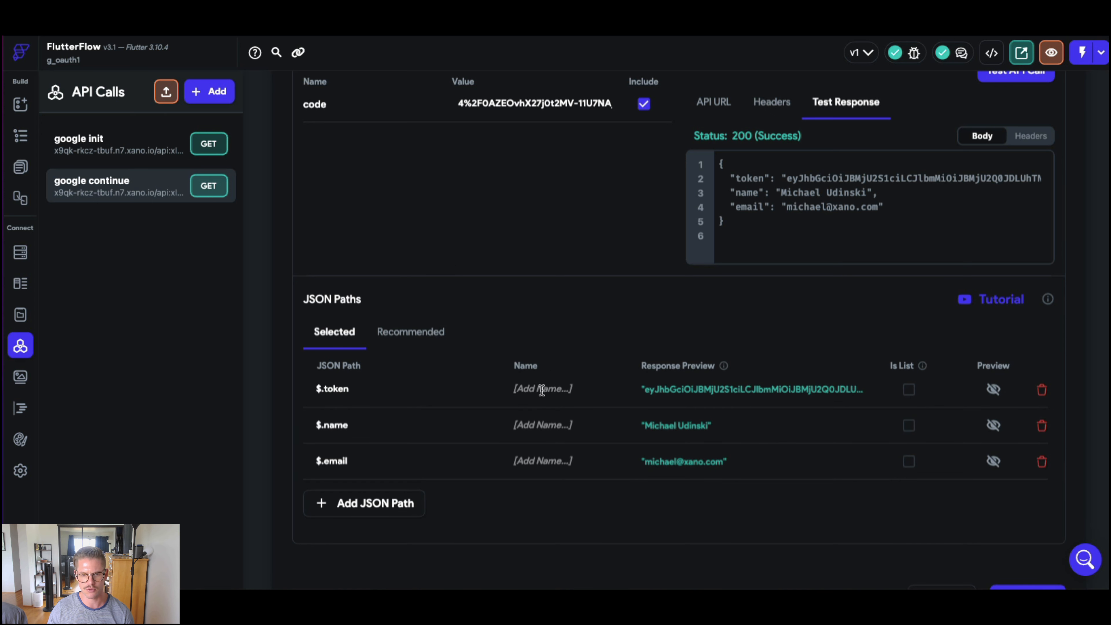
{"action": "left_click", "coordinate": [535, 386]}
{"action": "type", "text": "authToken"}
{"action": "left_click", "coordinate": [527, 420]}
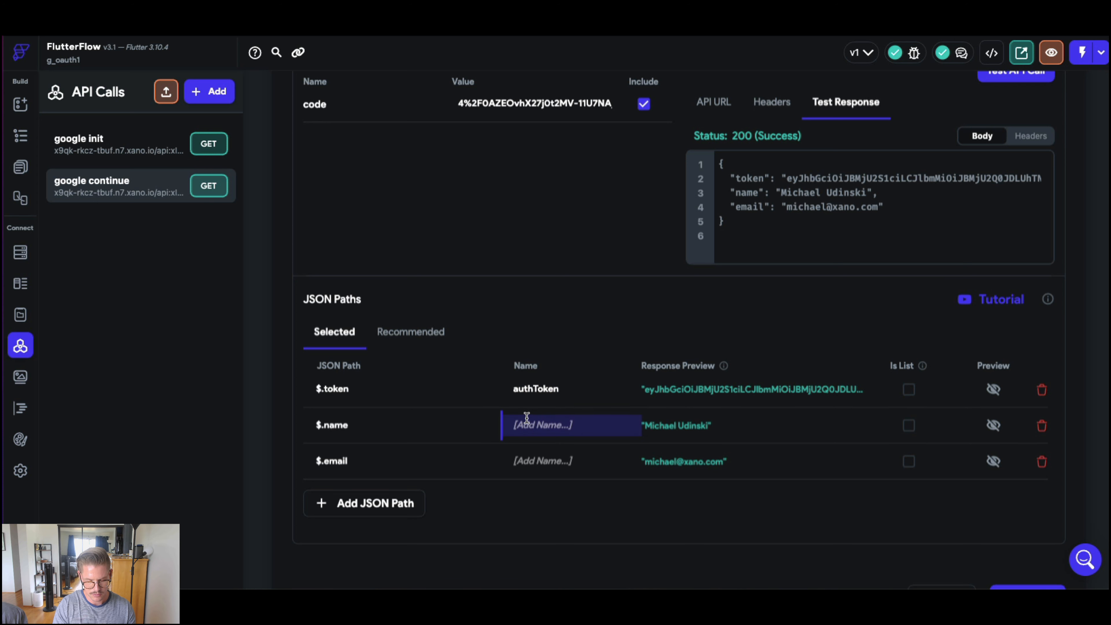
{"action": "type", "text": "name"}
{"action": "key", "text": "Tab"}
{"action": "left_click", "coordinate": [539, 458]}
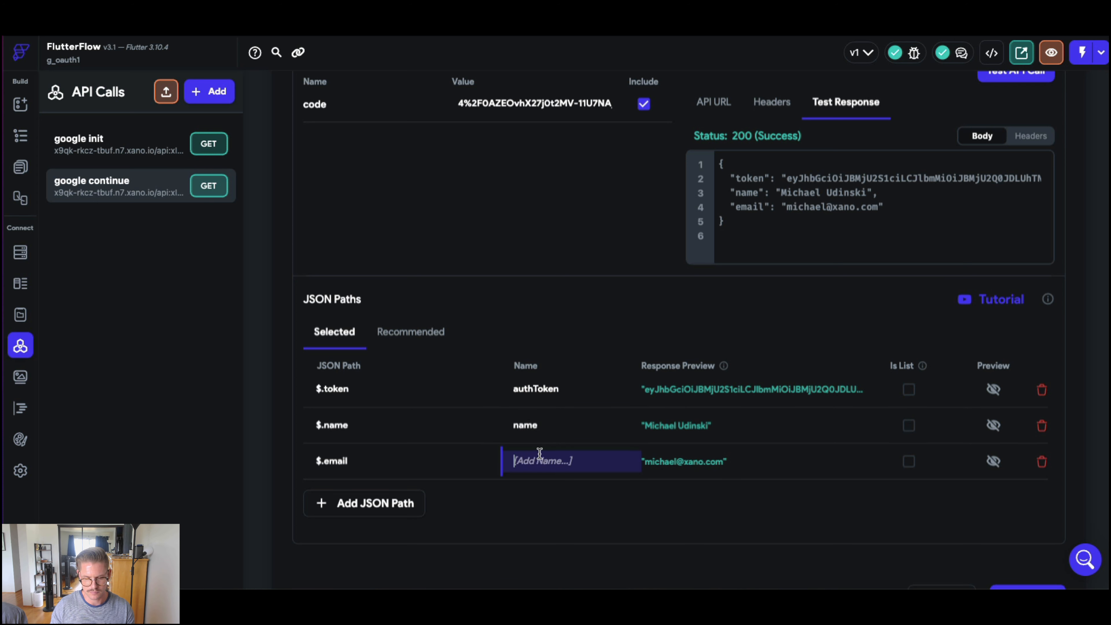
{"action": "type", "text": "emai"}
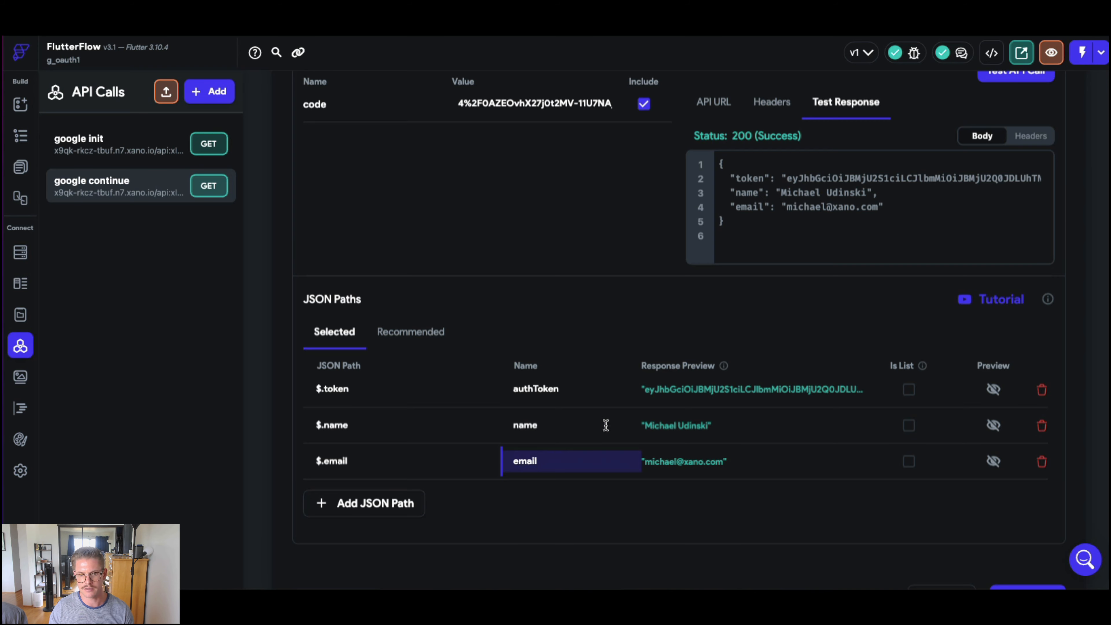
{"action": "type", "text": "l"}
{"action": "scroll", "coordinate": [605, 425], "scroll_direction": "down", "scroll_amount": 1}
{"action": "left_click", "coordinate": [1026, 547]}
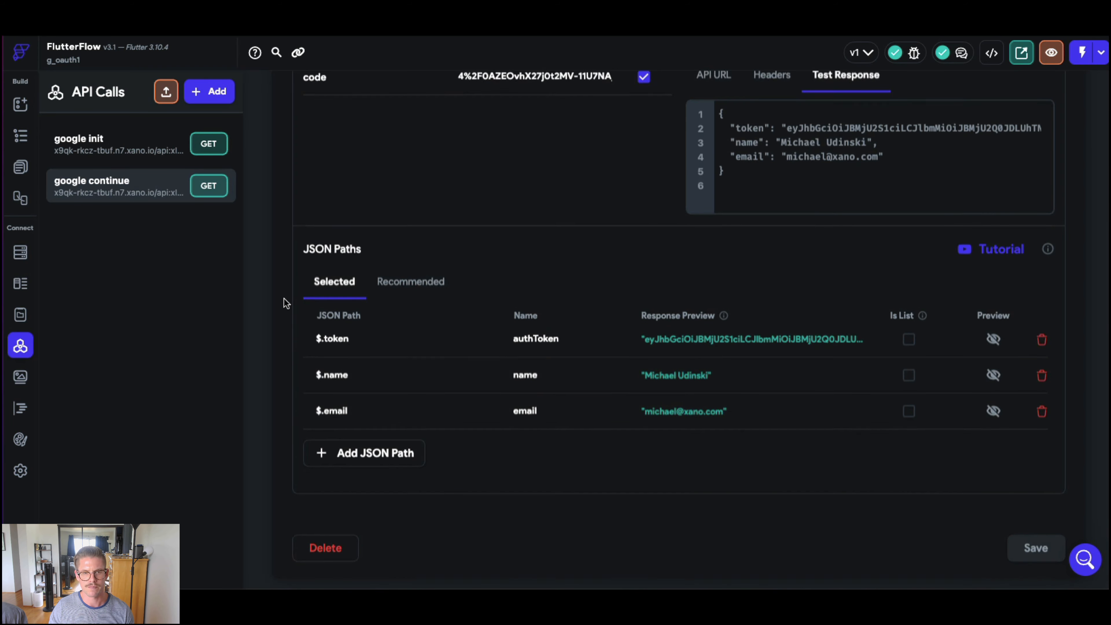
{"action": "scroll", "coordinate": [284, 298], "scroll_direction": "up", "scroll_amount": 2}
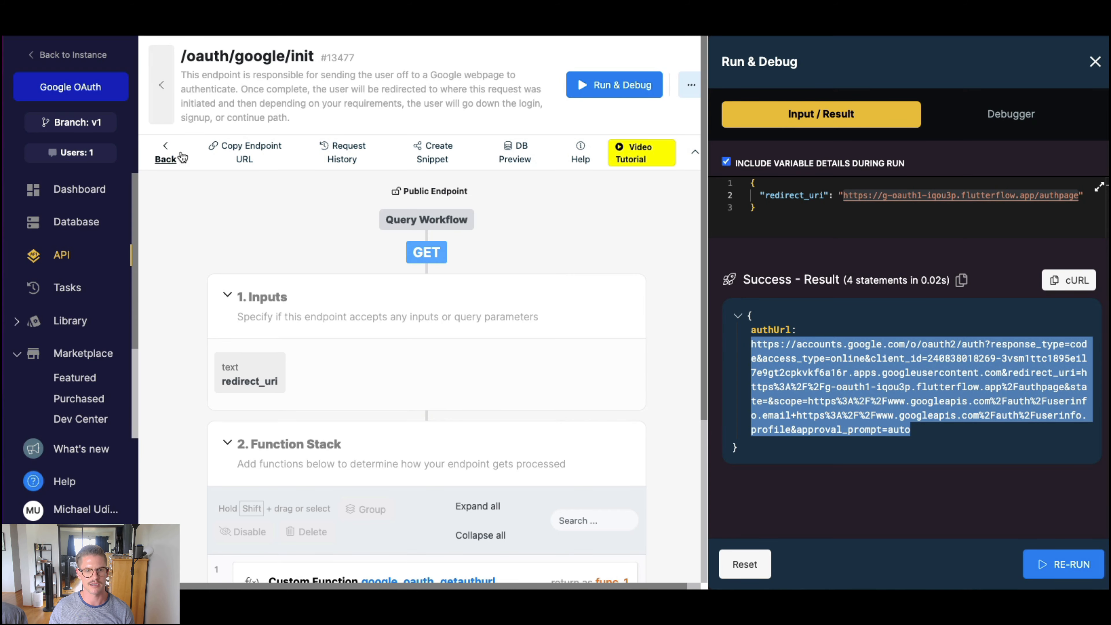
Step: Navigate back to Xano's Default API group, open /auth/me, and copy its endpoint URL
{"action": "left_click", "coordinate": [180, 157]}
{"action": "left_click", "coordinate": [166, 99]}
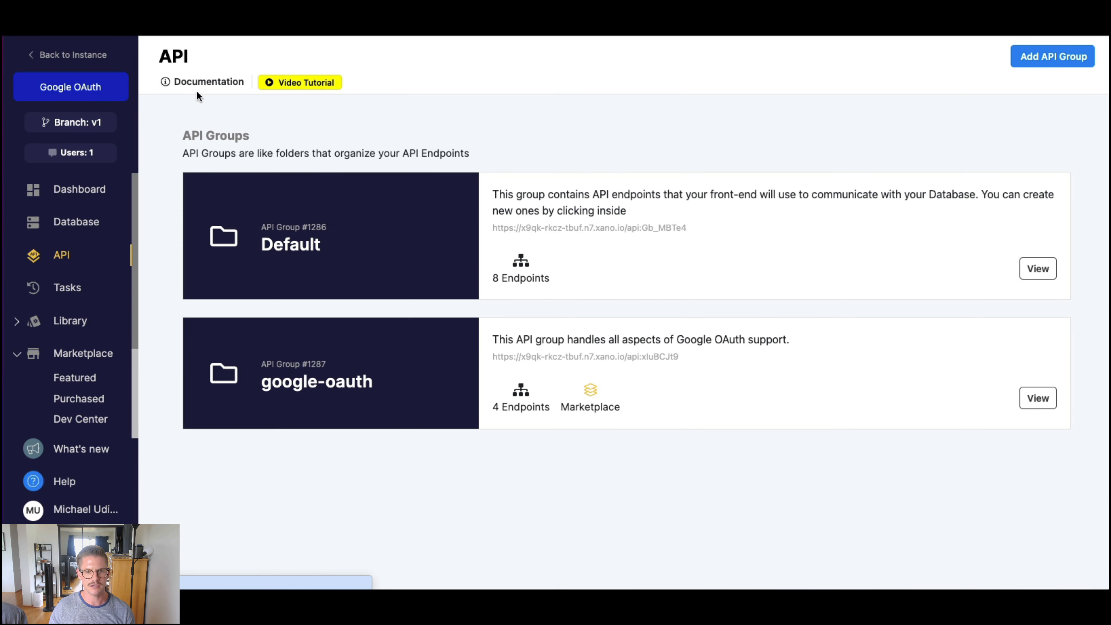
{"action": "left_click", "coordinate": [633, 235]}
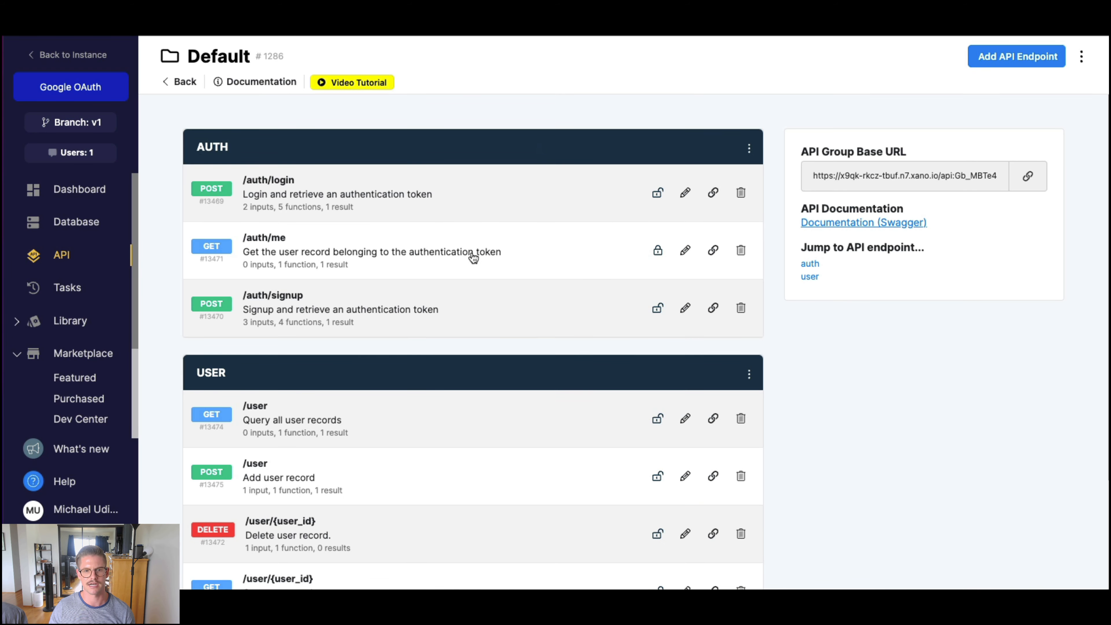
{"action": "left_click", "coordinate": [471, 255]}
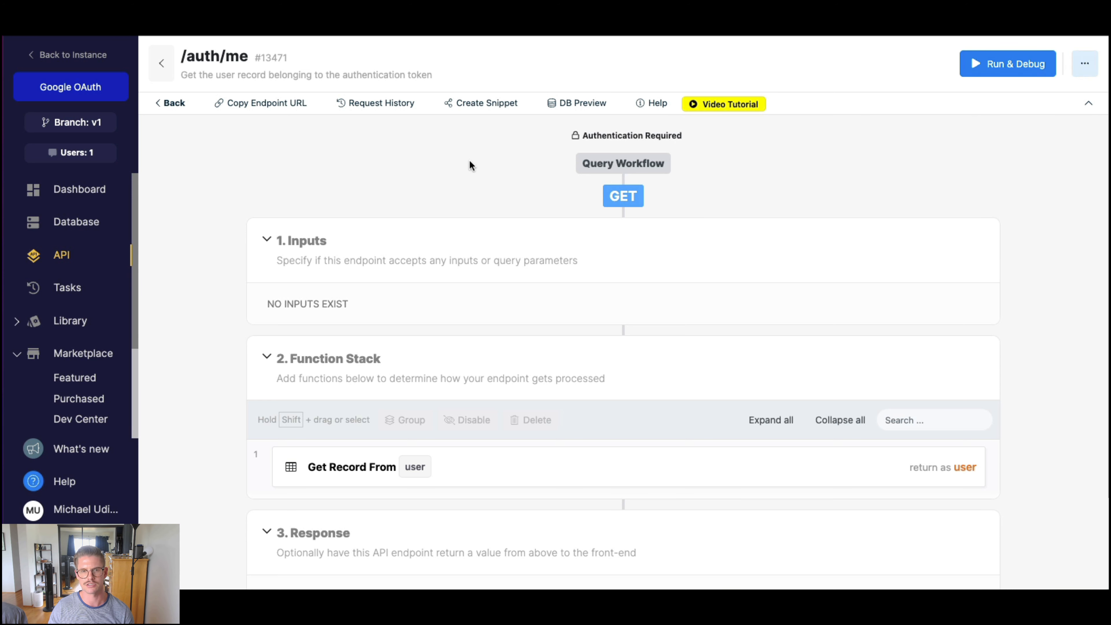
{"action": "left_click", "coordinate": [262, 105]}
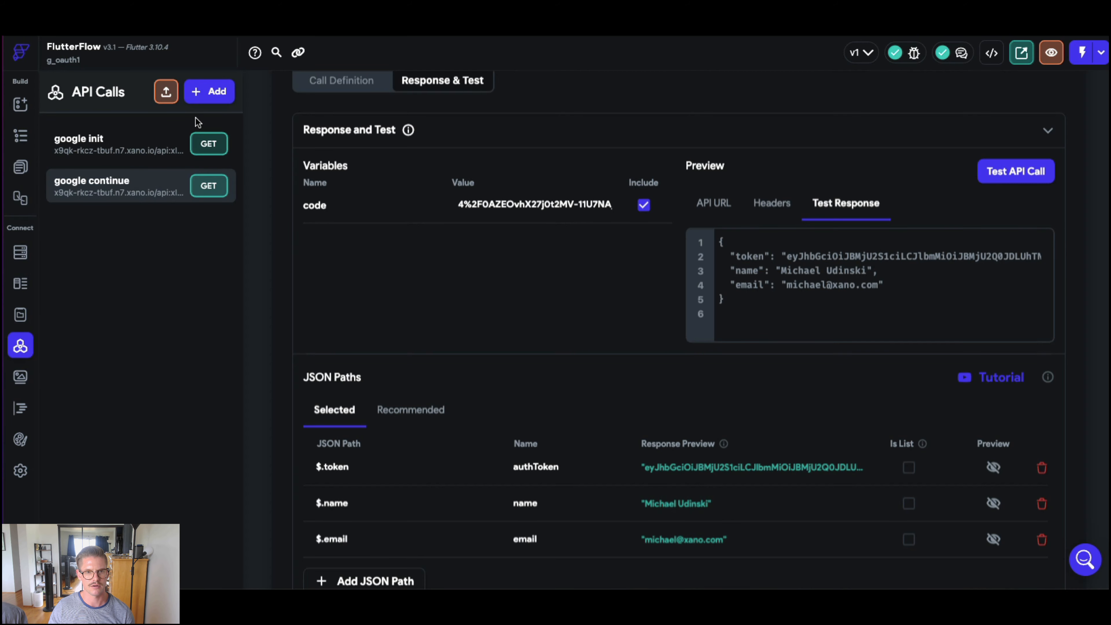
Step: Attempt a third API call, dismiss the unlimited-API upgrade prompt, and open HomePage in the UI builder
{"action": "left_click", "coordinate": [212, 97]}
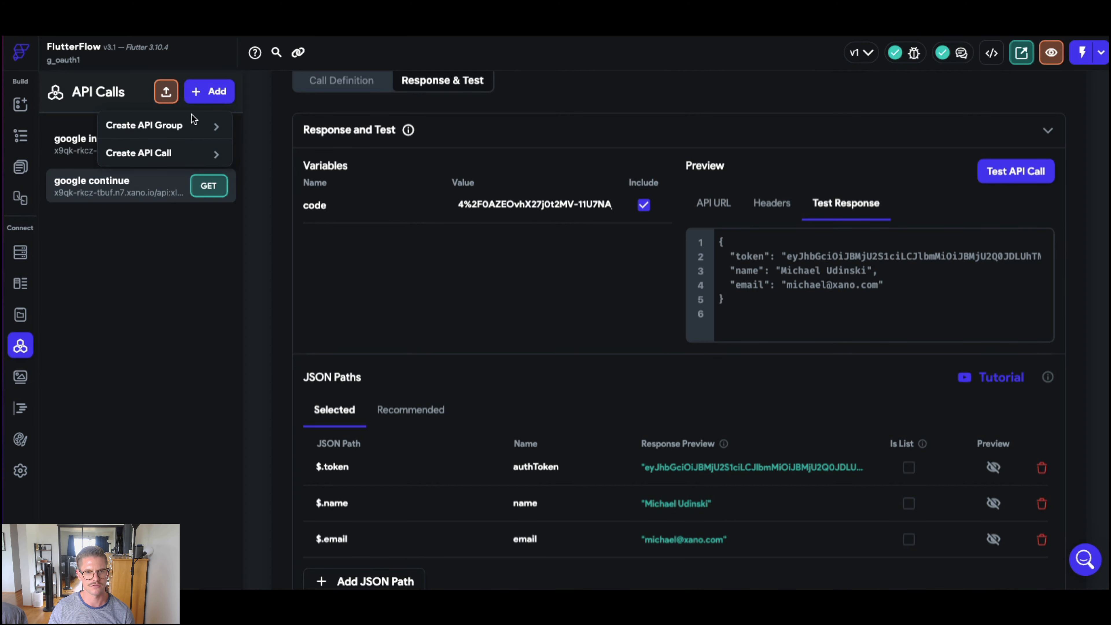
{"action": "left_click", "coordinate": [158, 154]}
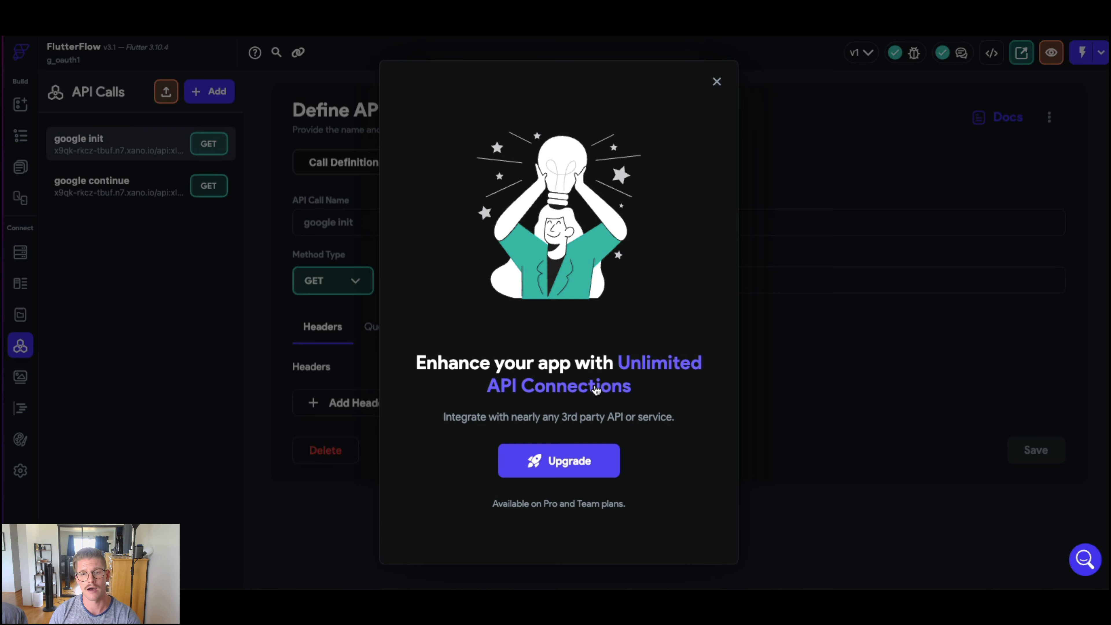
{"action": "left_click", "coordinate": [716, 81]}
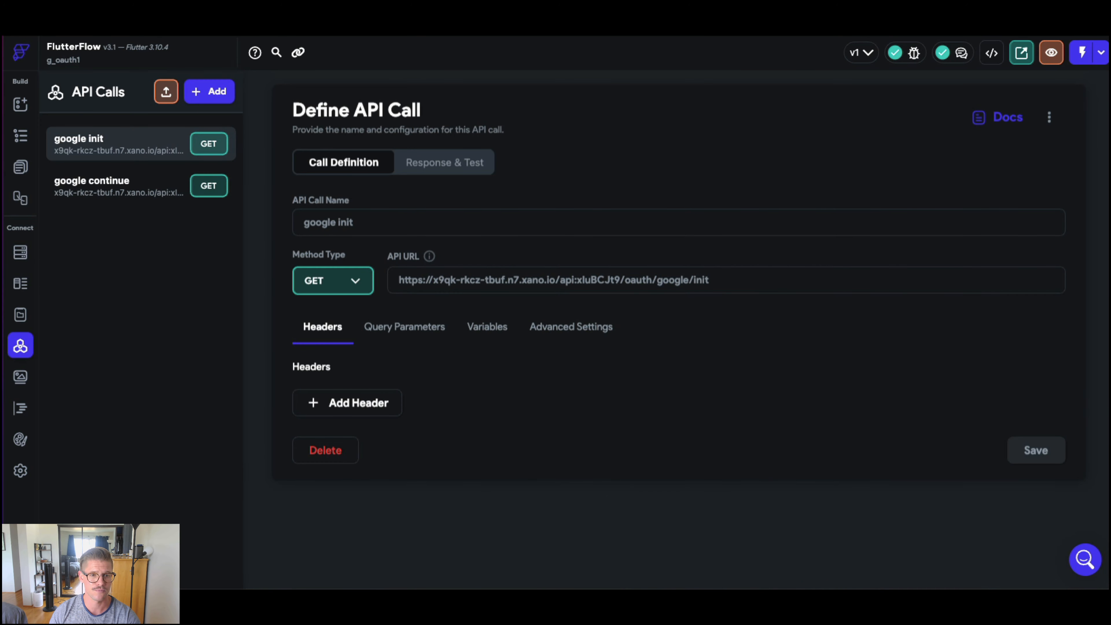
{"action": "left_click", "coordinate": [21, 104]}
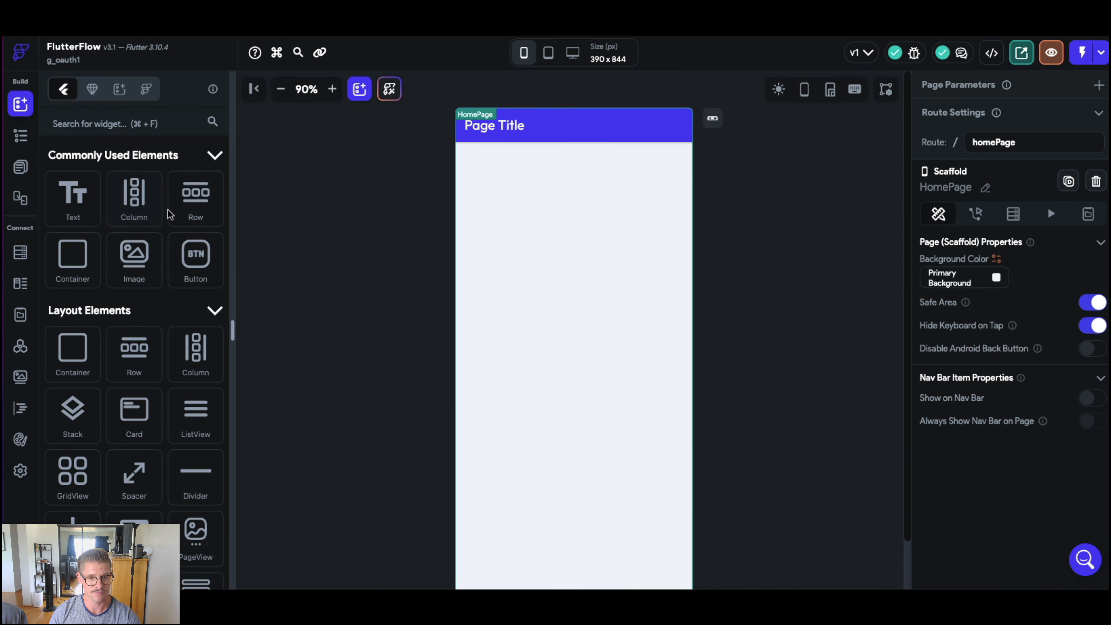
Step: Place a button below the HomePage title and label it 'Continue with Google'
{"action": "left_click_drag", "start_coordinate": [193, 263], "coordinate": [543, 188]}
{"action": "left_click_drag", "start_coordinate": [1005, 481], "coordinate": [926, 479]}
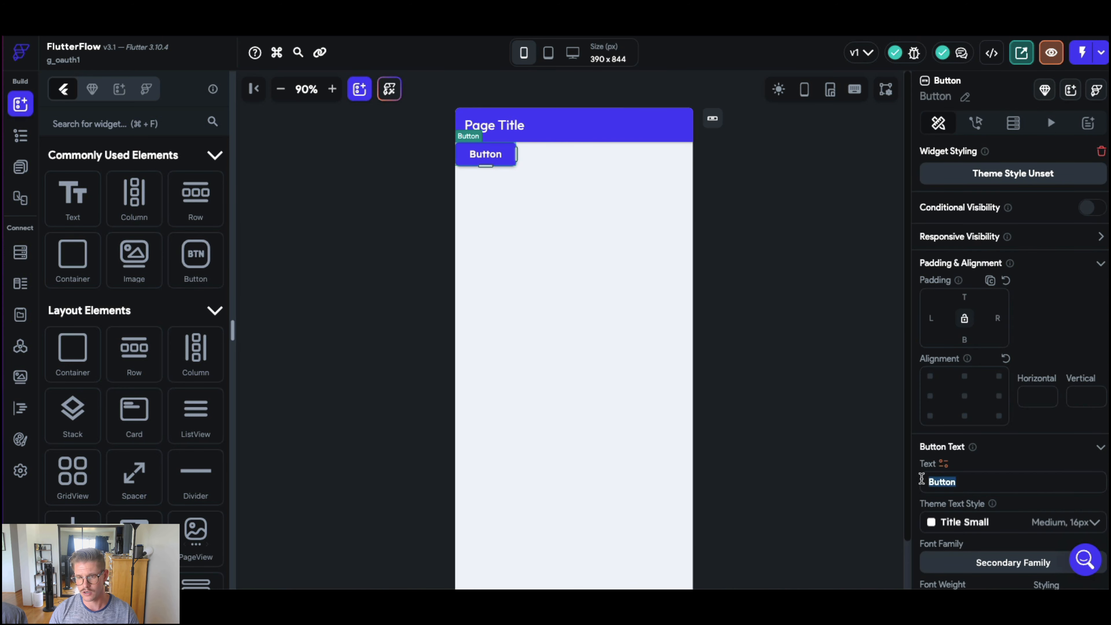
{"action": "type", "text": "Cont"}
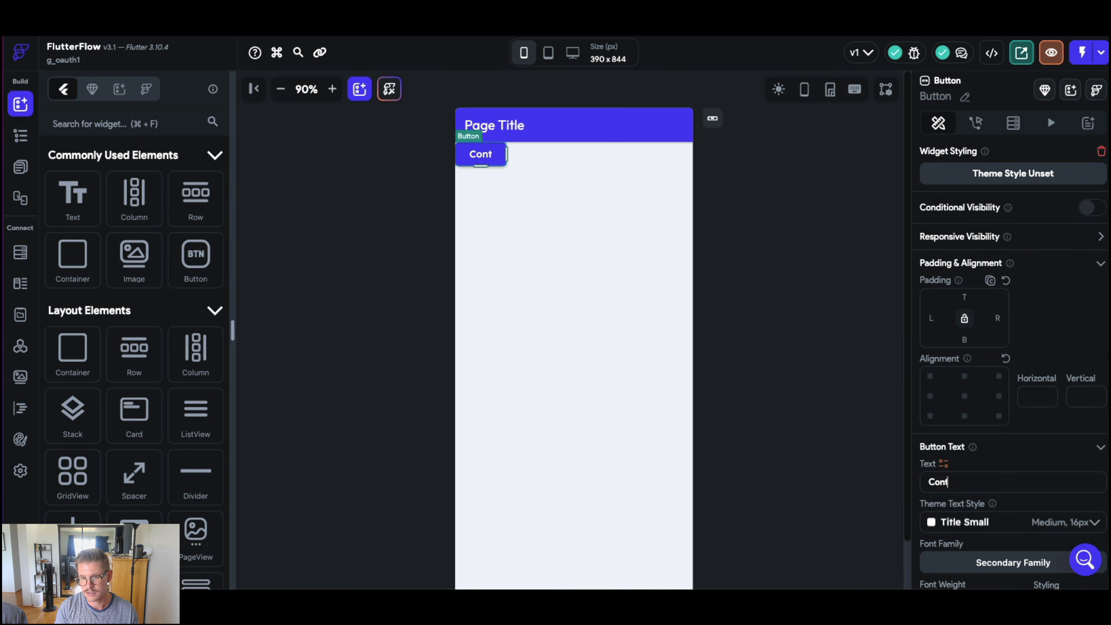
{"action": "type", "text": "inue with Goolge"}
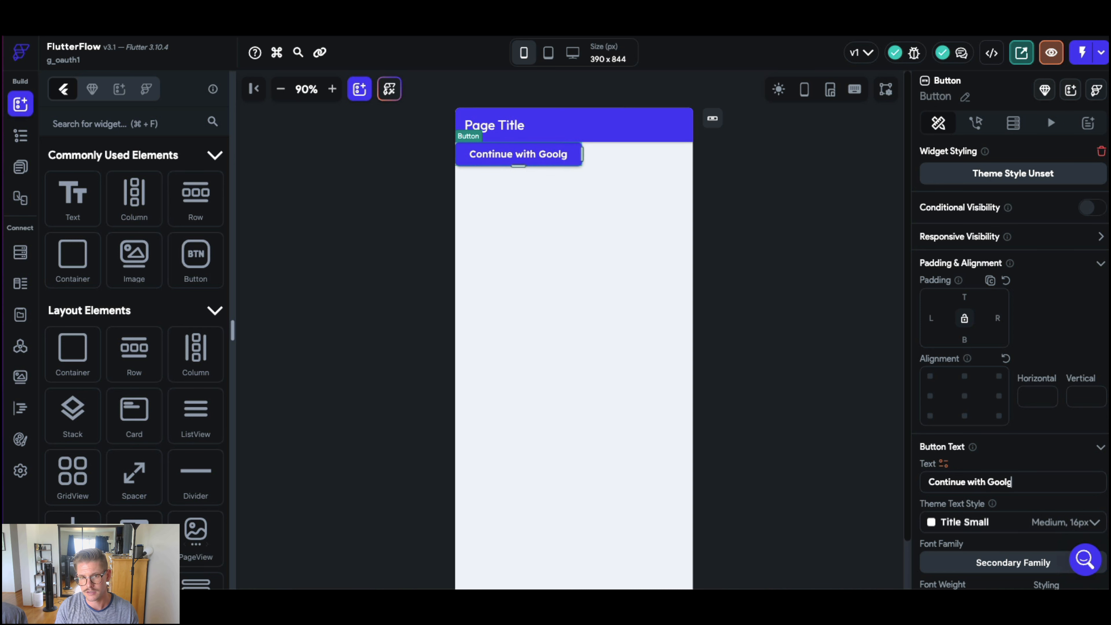
{"action": "key", "text": "BackSpace"}
{"action": "key", "text": "BackSpace"}
{"action": "key", "text": "BackSpace"}
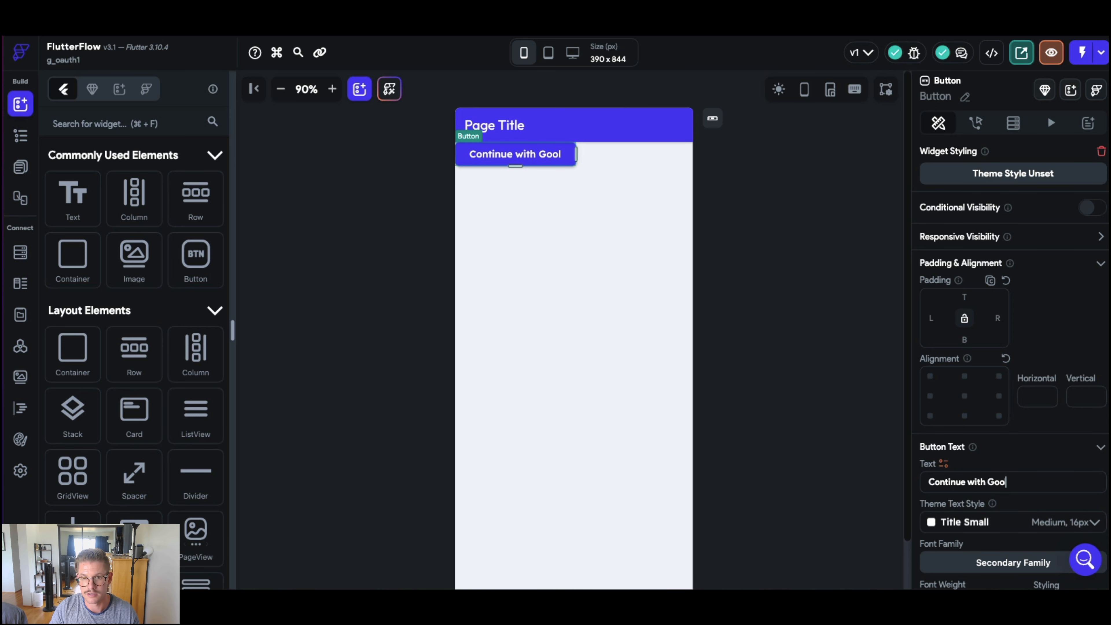
{"action": "type", "text": "gle"}
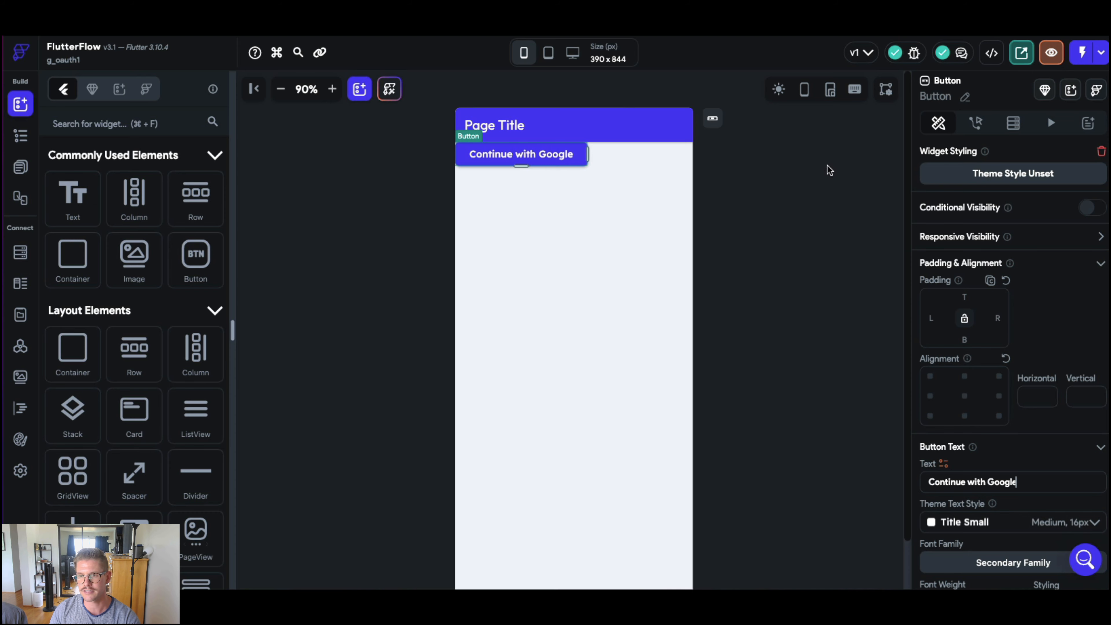
Step: In the Action Flow Editor, make the button's tap action a Backend API Call to google init
{"action": "left_click", "coordinate": [977, 123]}
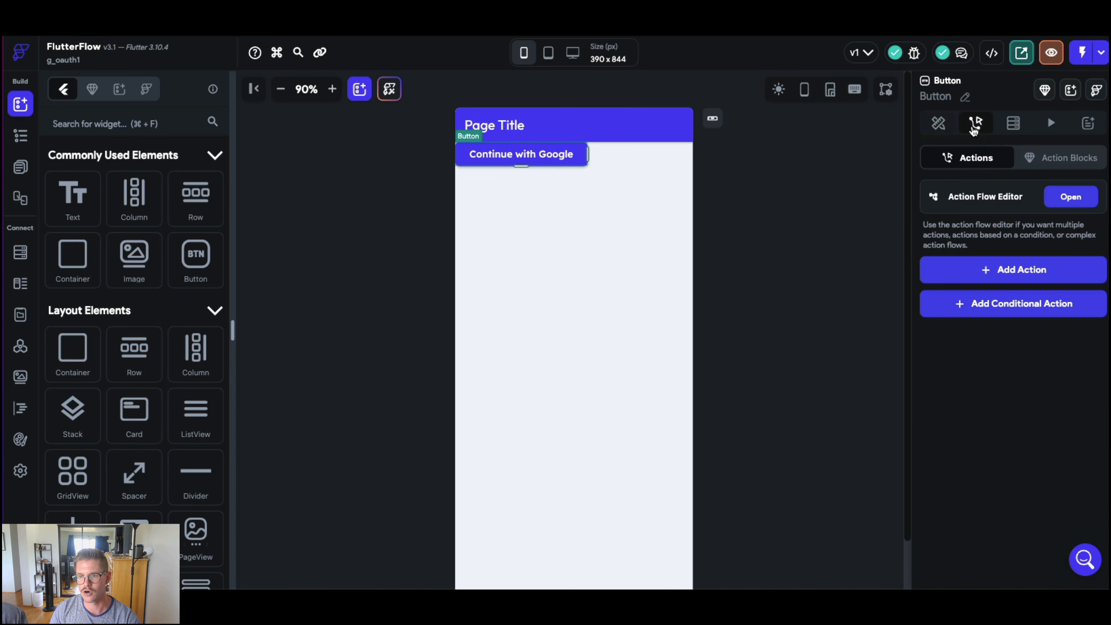
{"action": "left_click", "coordinate": [1071, 198]}
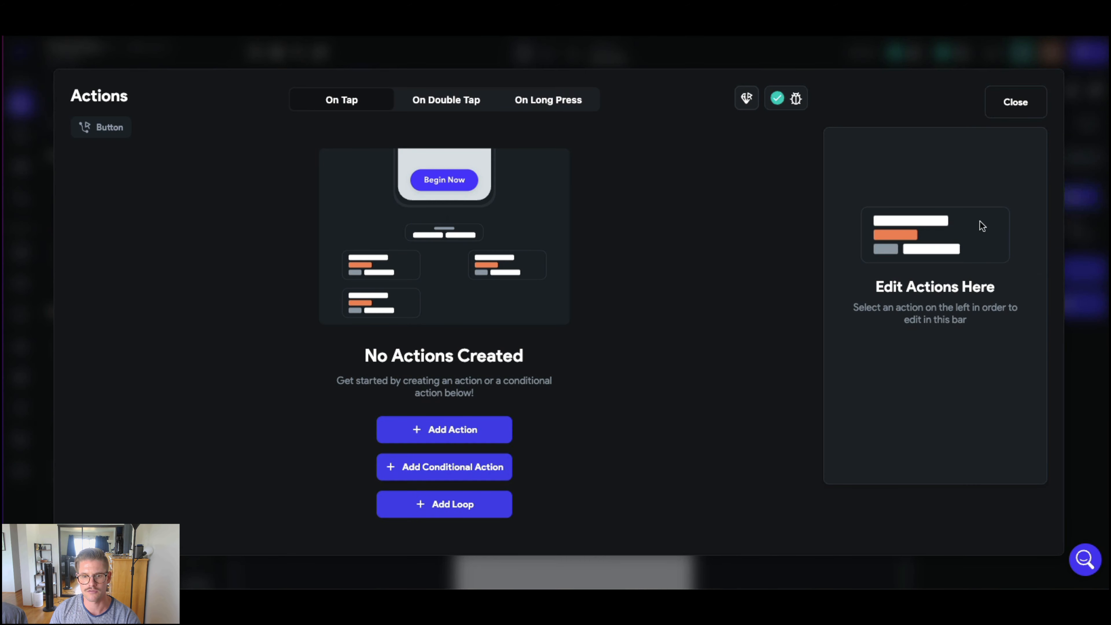
{"action": "left_click", "coordinate": [488, 438]}
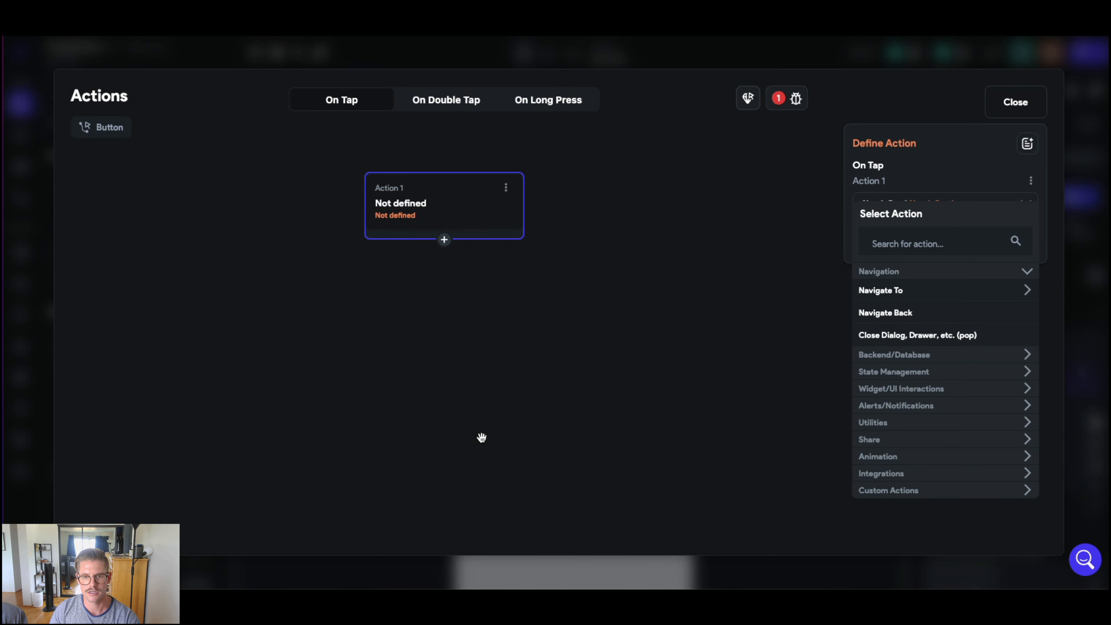
{"action": "left_click", "coordinate": [900, 355]}
{"action": "left_click", "coordinate": [884, 394]}
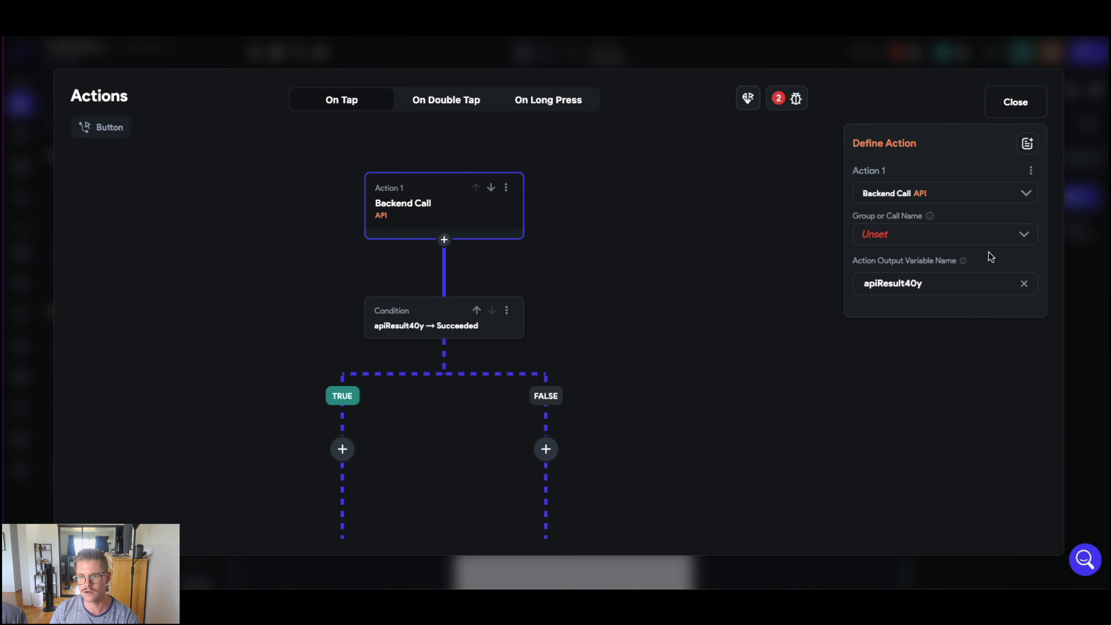
{"action": "left_click", "coordinate": [917, 236]}
{"action": "left_click", "coordinate": [903, 237]}
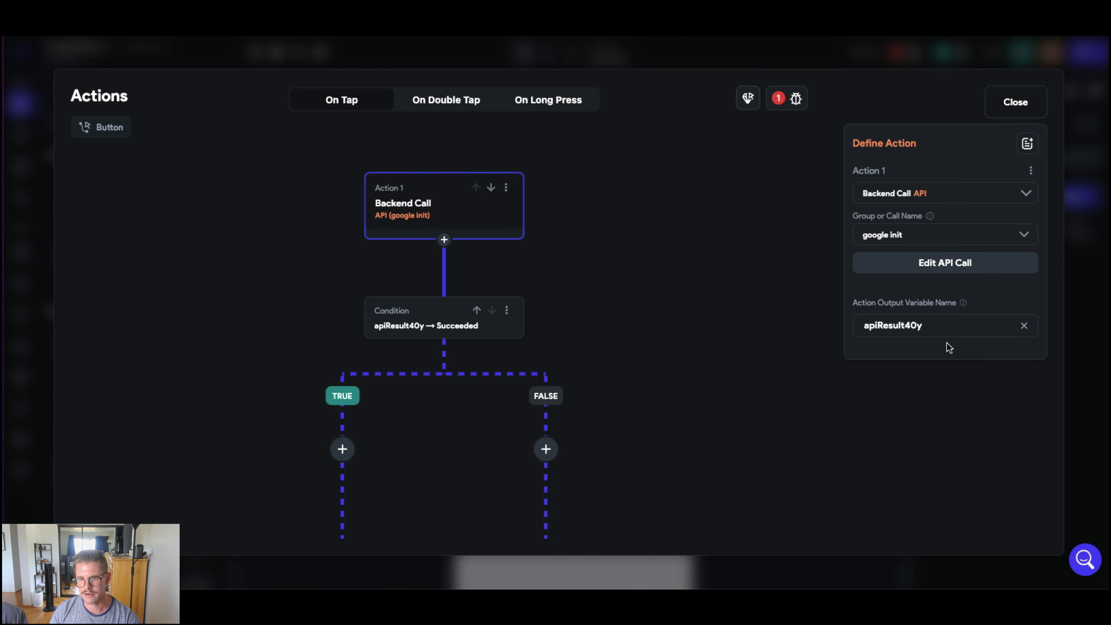
{"action": "scroll", "coordinate": [474, 323], "scroll_direction": "down", "scroll_amount": 1}
{"action": "scroll", "coordinate": [543, 356], "scroll_direction": "up", "scroll_amount": 1}
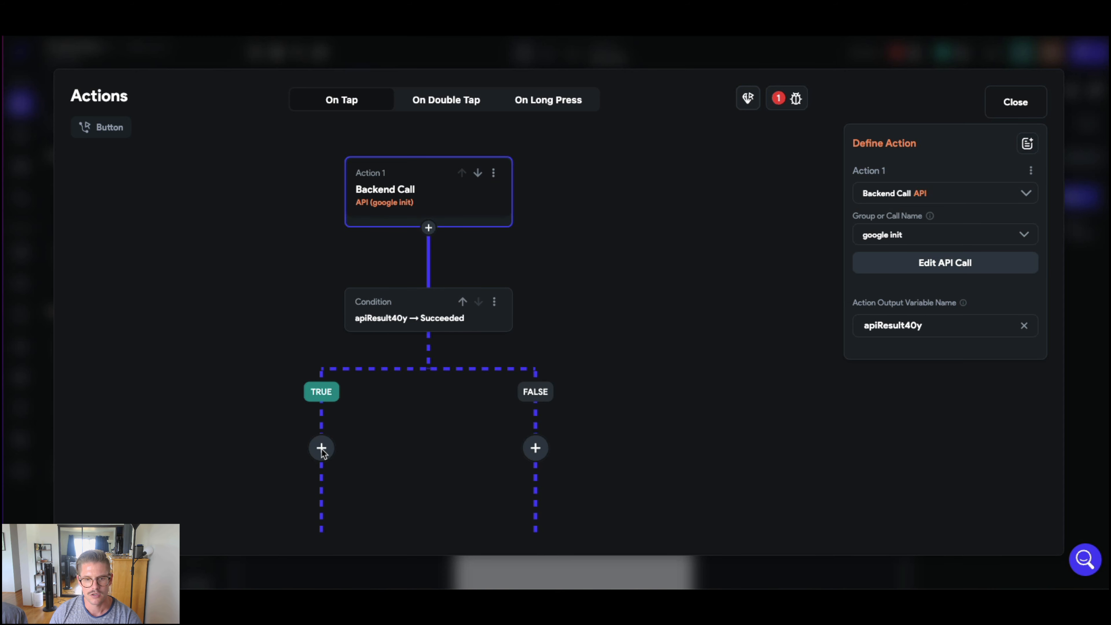
Step: Add a Share > Launch URL action to the success branch of the google init call
{"action": "left_click", "coordinate": [322, 448]}
{"action": "left_click", "coordinate": [324, 479]}
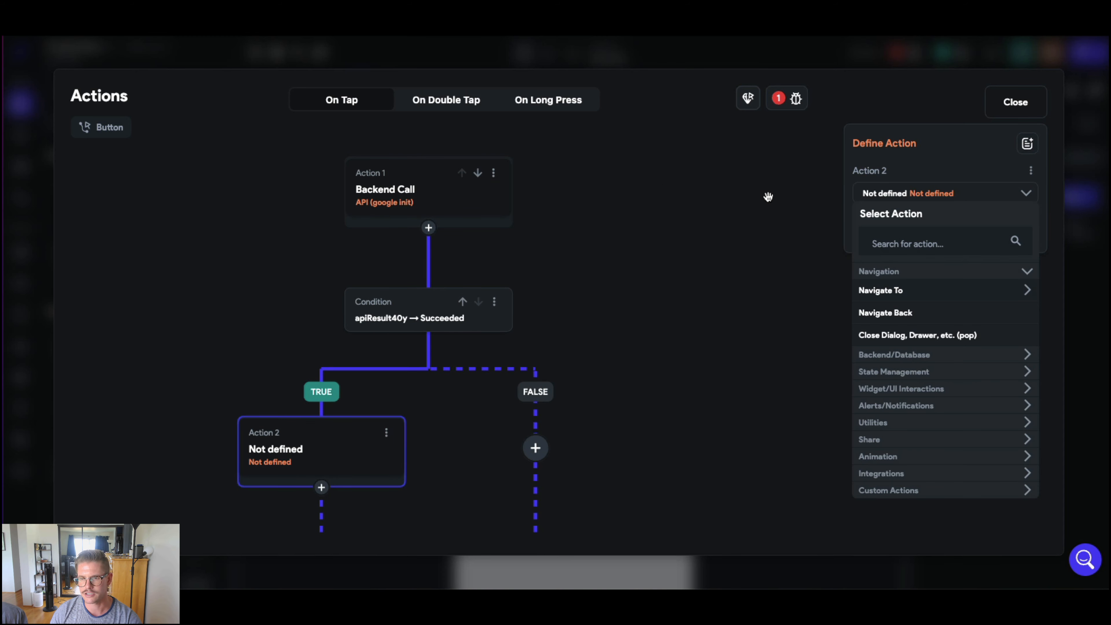
{"action": "left_click", "coordinate": [871, 440]}
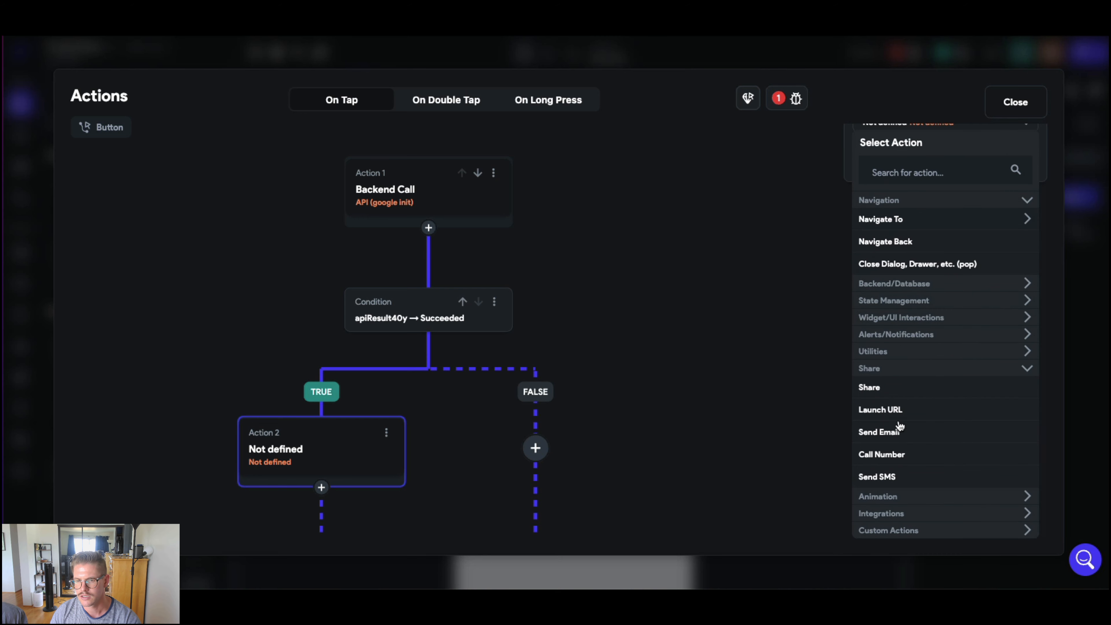
{"action": "left_click", "coordinate": [880, 411]}
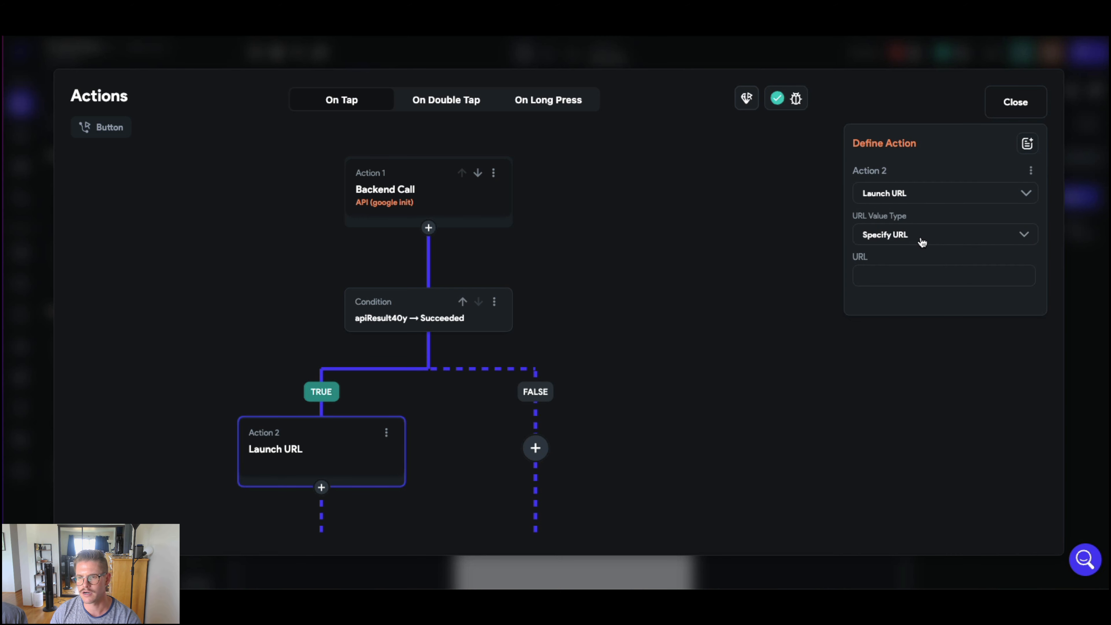
Step: Set the launched URL to the apiResult40y JSON body's authURL path and close the editor
{"action": "left_click", "coordinate": [924, 242]}
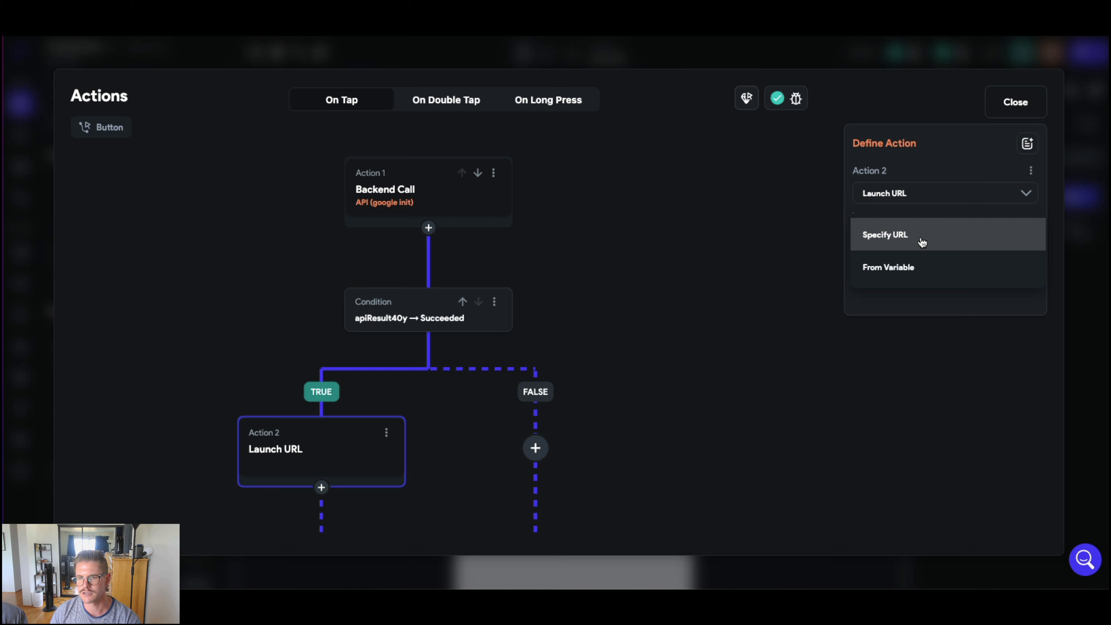
{"action": "left_click", "coordinate": [916, 266]}
{"action": "left_click", "coordinate": [917, 265]}
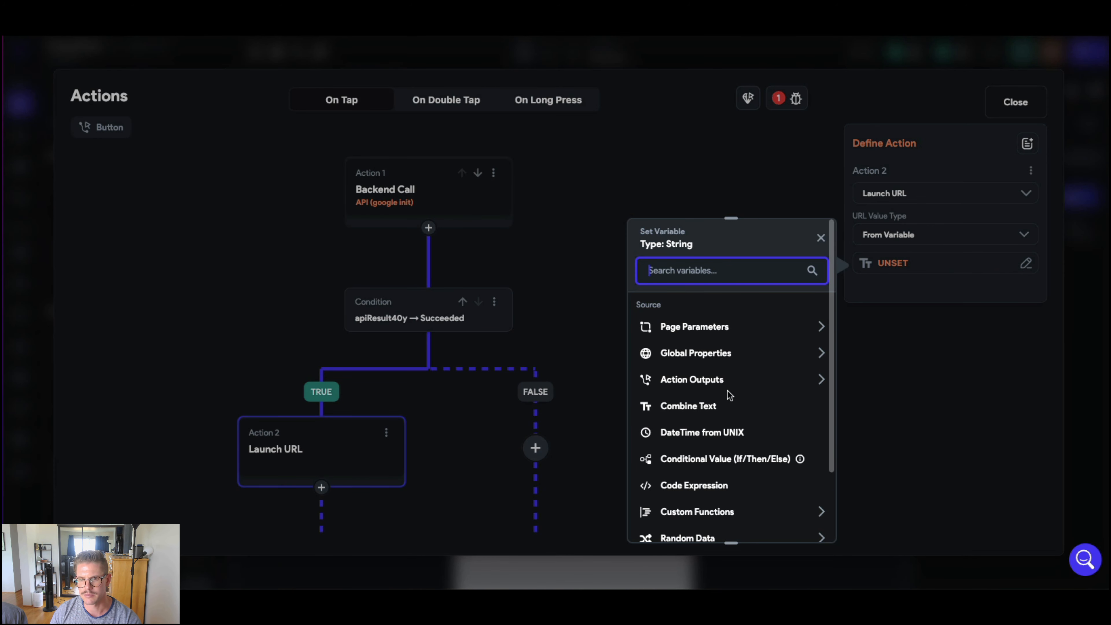
{"action": "left_click", "coordinate": [723, 382]}
{"action": "left_click", "coordinate": [692, 422]}
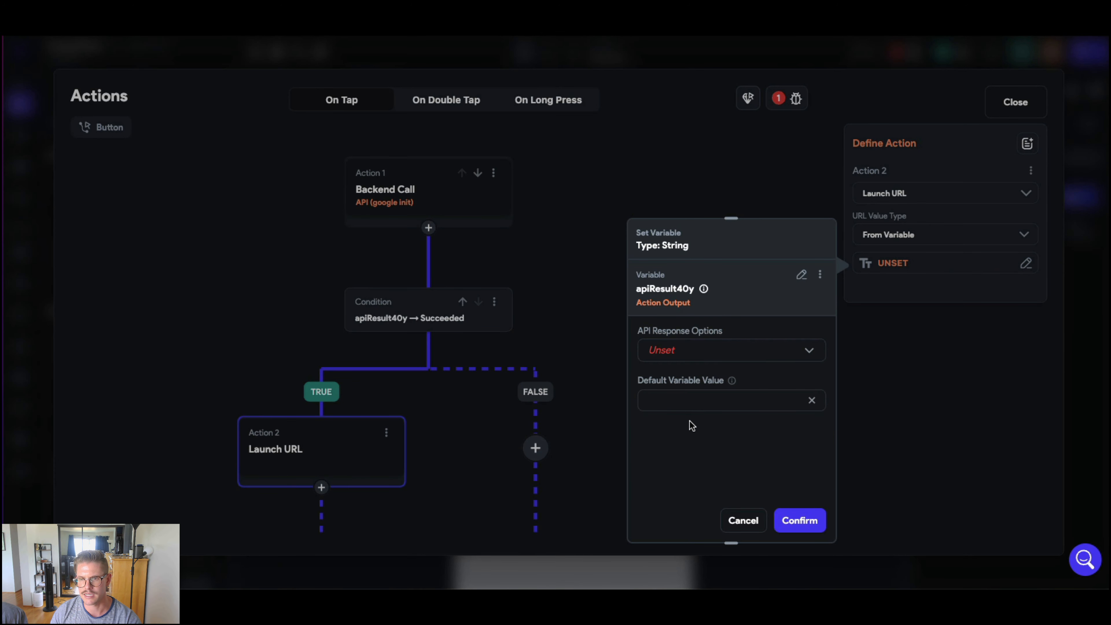
{"action": "left_click", "coordinate": [715, 356]}
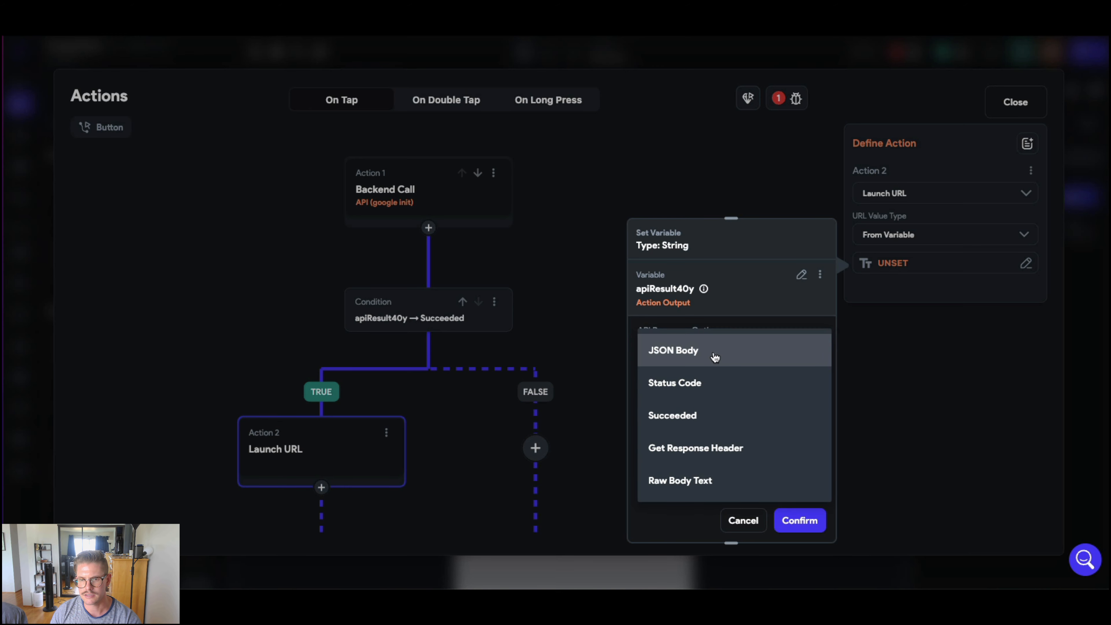
{"action": "left_click", "coordinate": [715, 356]}
{"action": "left_click", "coordinate": [717, 398]}
{"action": "left_click", "coordinate": [702, 367]}
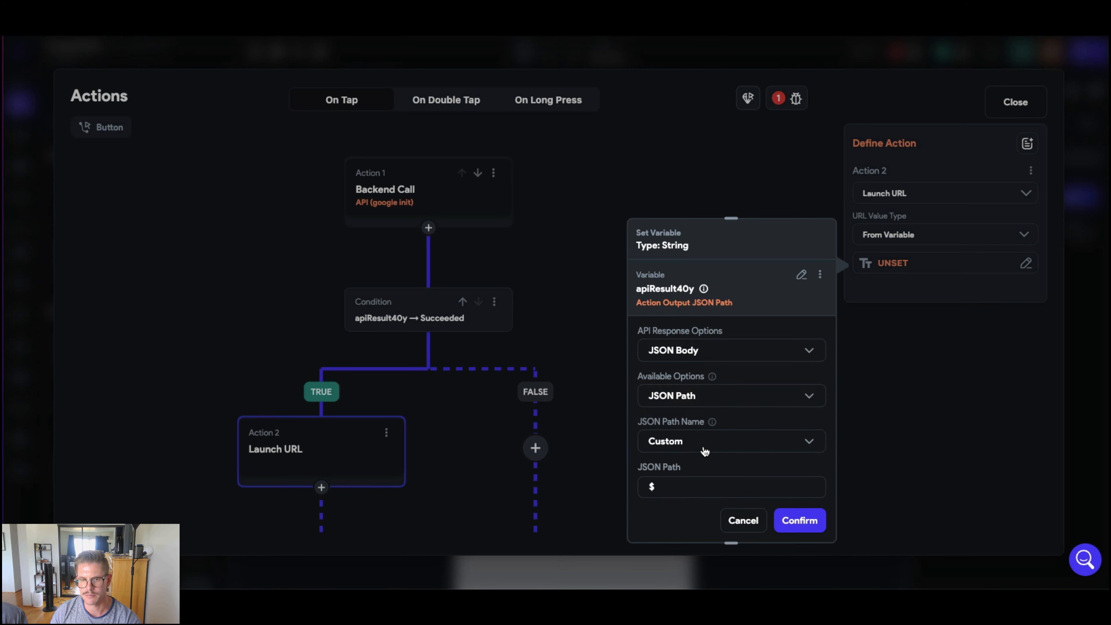
{"action": "left_click", "coordinate": [705, 447]}
{"action": "left_click", "coordinate": [701, 408]}
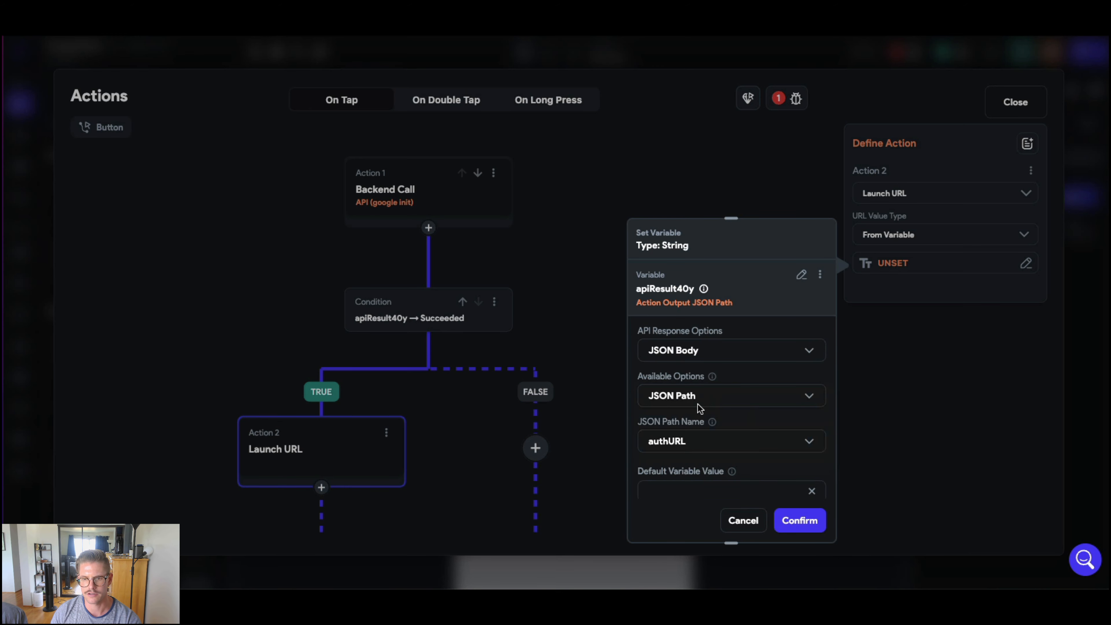
{"action": "left_click", "coordinate": [803, 522]}
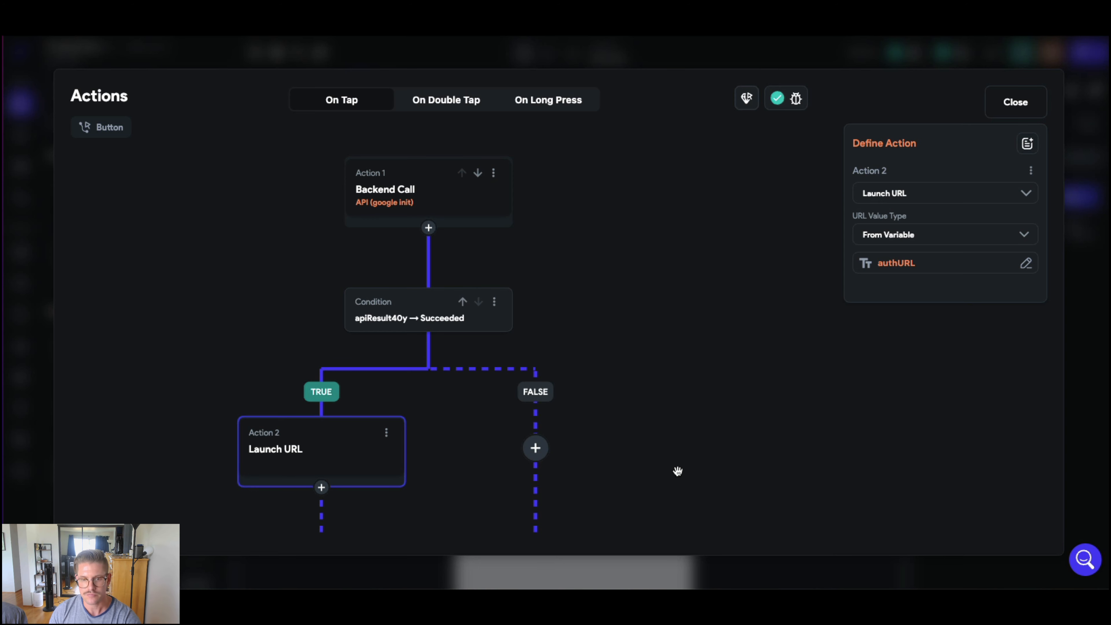
{"action": "left_click", "coordinate": [1016, 104]}
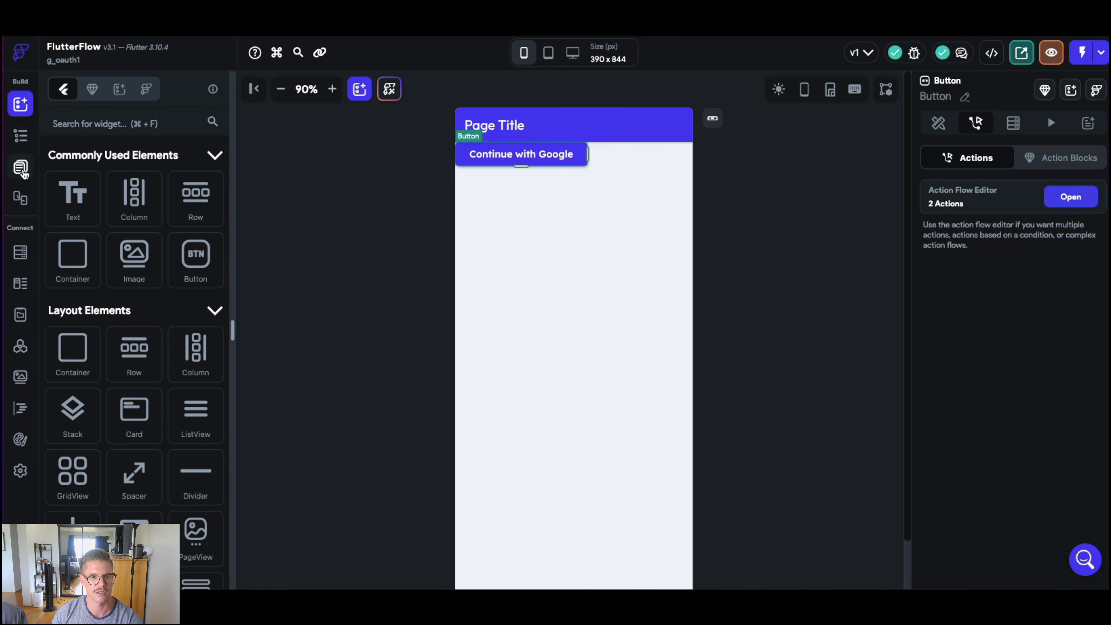
Step: Open authpage and delete its empty Column
{"action": "left_click", "coordinate": [22, 168]}
{"action": "left_click", "coordinate": [104, 181]}
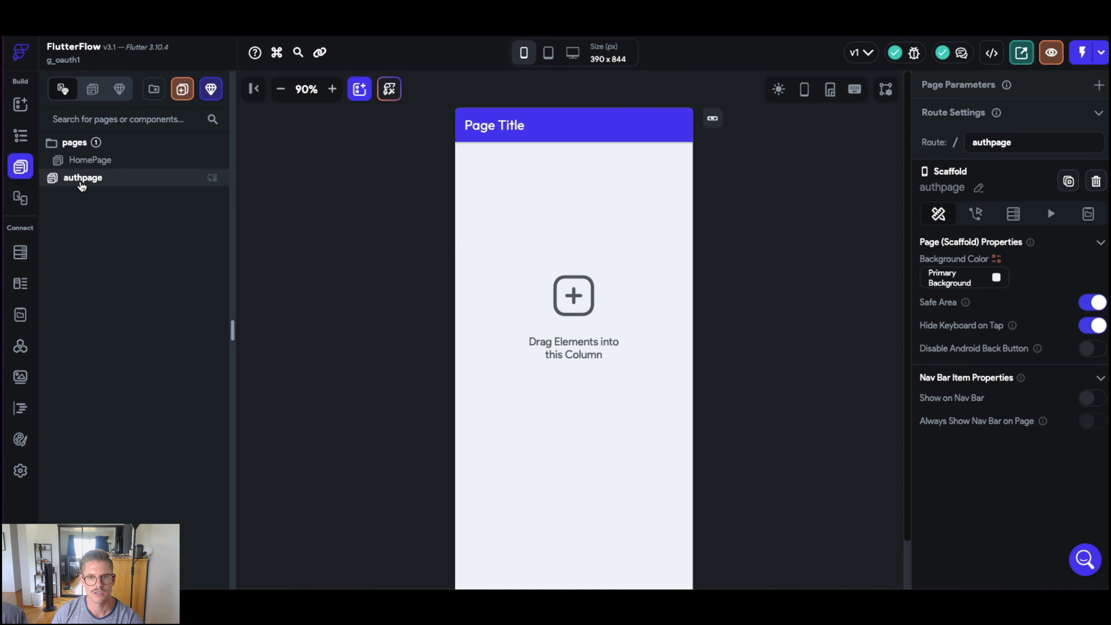
{"action": "left_click", "coordinate": [554, 244]}
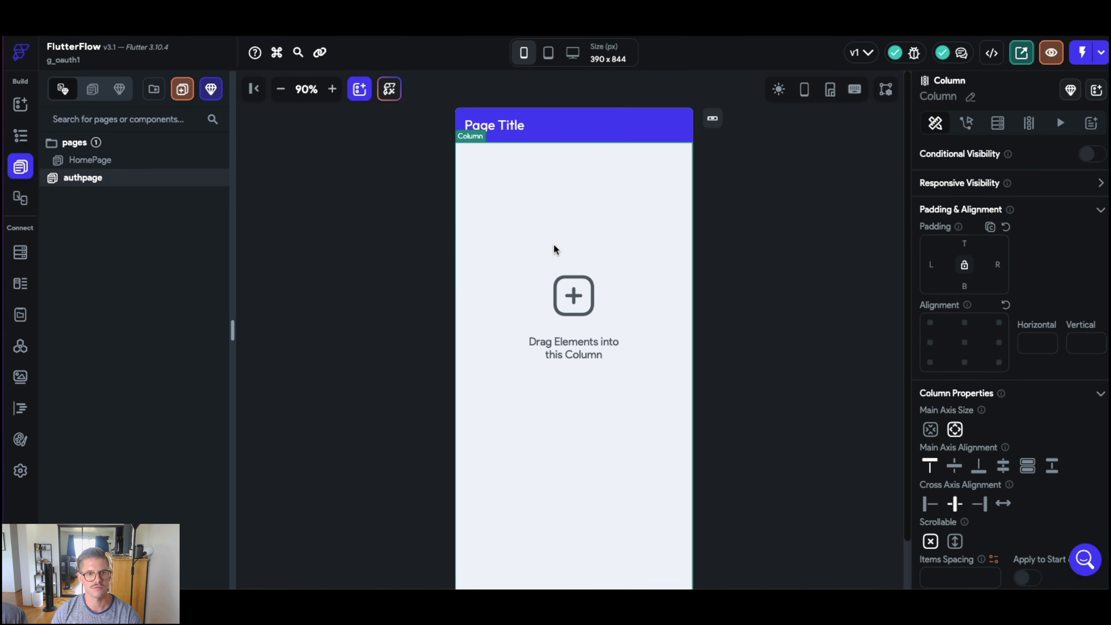
{"action": "key", "text": "Delete"}
Step: Add three Hello World Text widgets to authpage, wrapped in a Column
{"action": "left_click", "coordinate": [21, 105]}
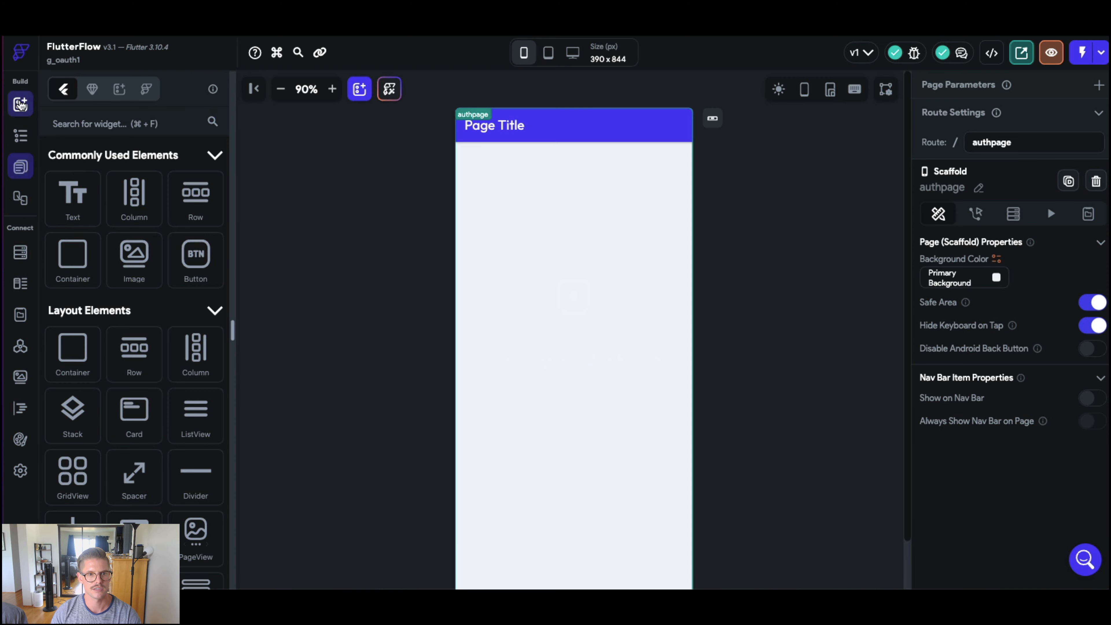
{"action": "left_click_drag", "start_coordinate": [77, 206], "coordinate": [520, 175]}
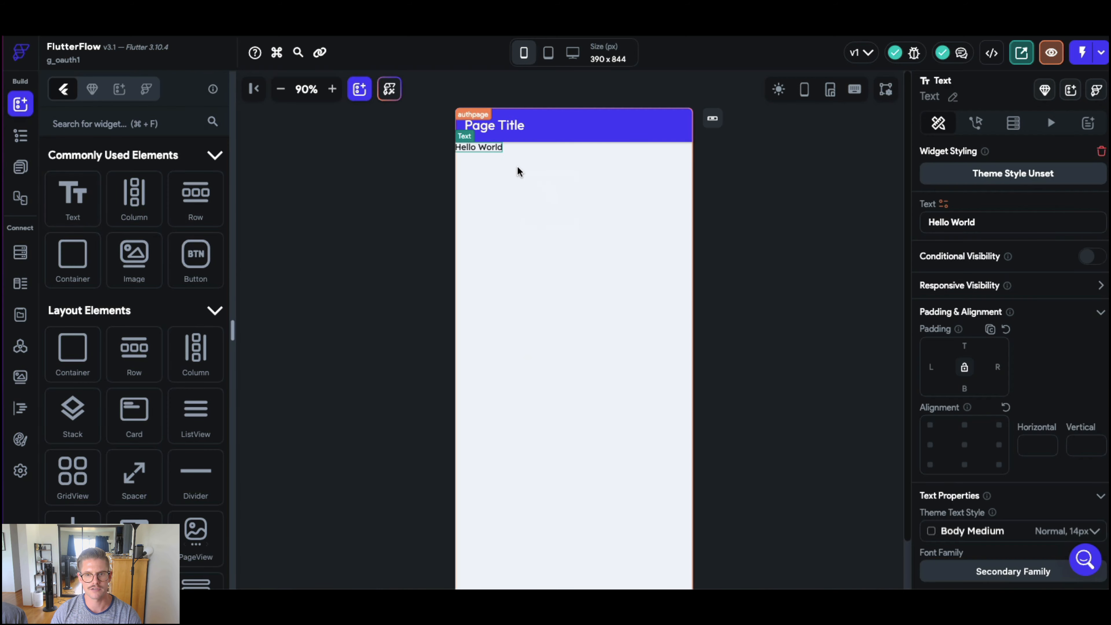
{"action": "left_click_drag", "start_coordinate": [375, 184], "coordinate": [478, 182]}
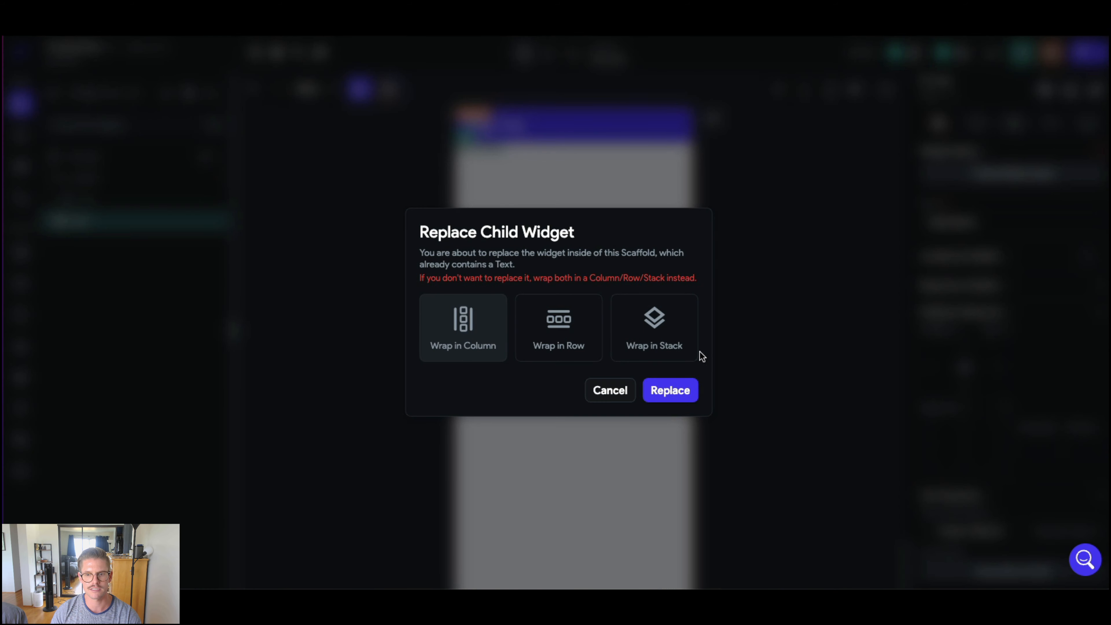
{"action": "left_click", "coordinate": [471, 337]}
{"action": "left_click_drag", "start_coordinate": [480, 183], "coordinate": [480, 181]}
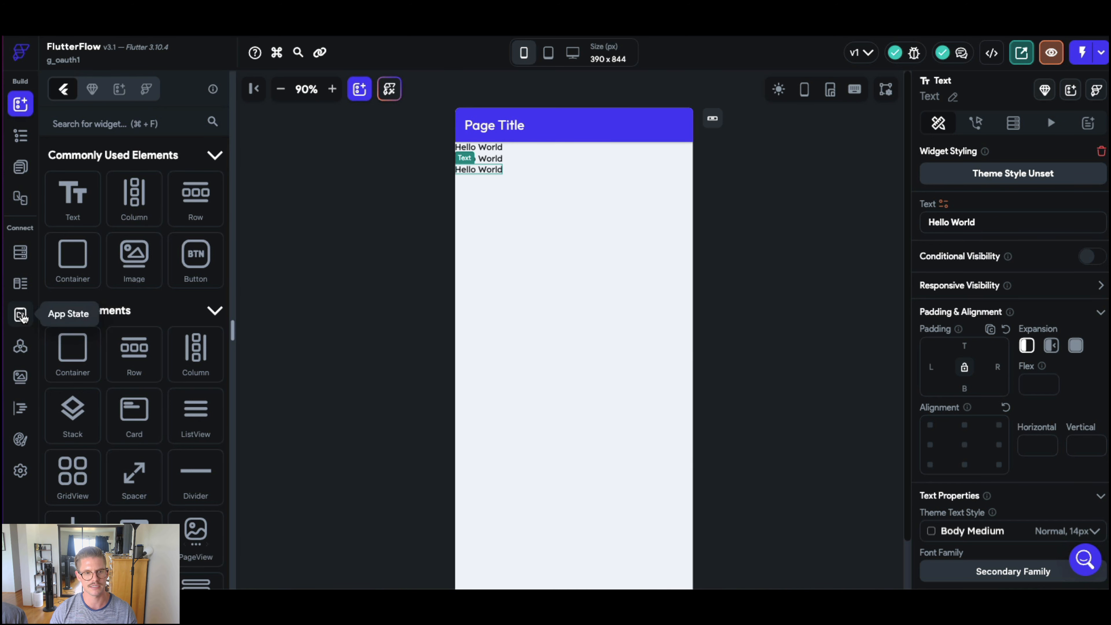
Step: Create a persisted String app state variable named authToken
{"action": "left_click", "coordinate": [20, 315]}
{"action": "left_click", "coordinate": [912, 149]}
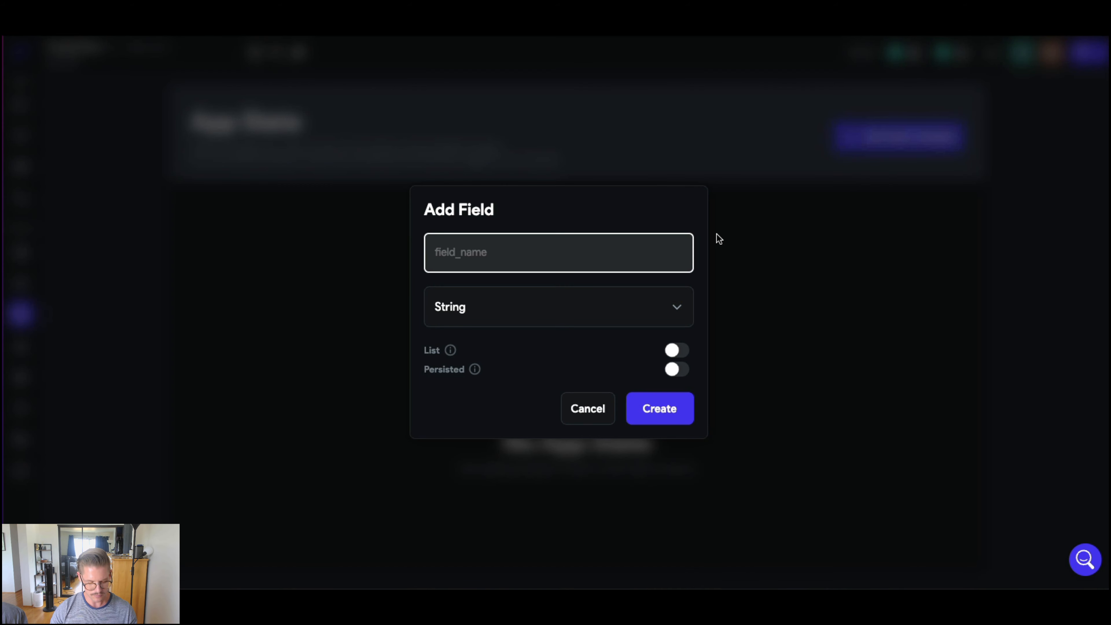
{"action": "type", "text": "authToken"}
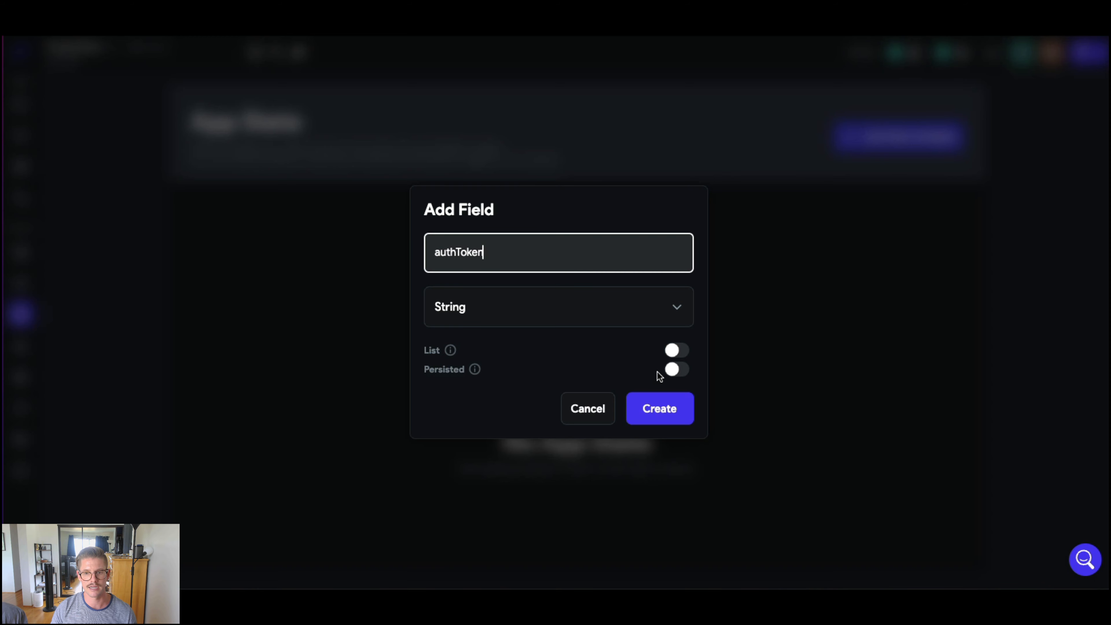
{"action": "left_click", "coordinate": [678, 372]}
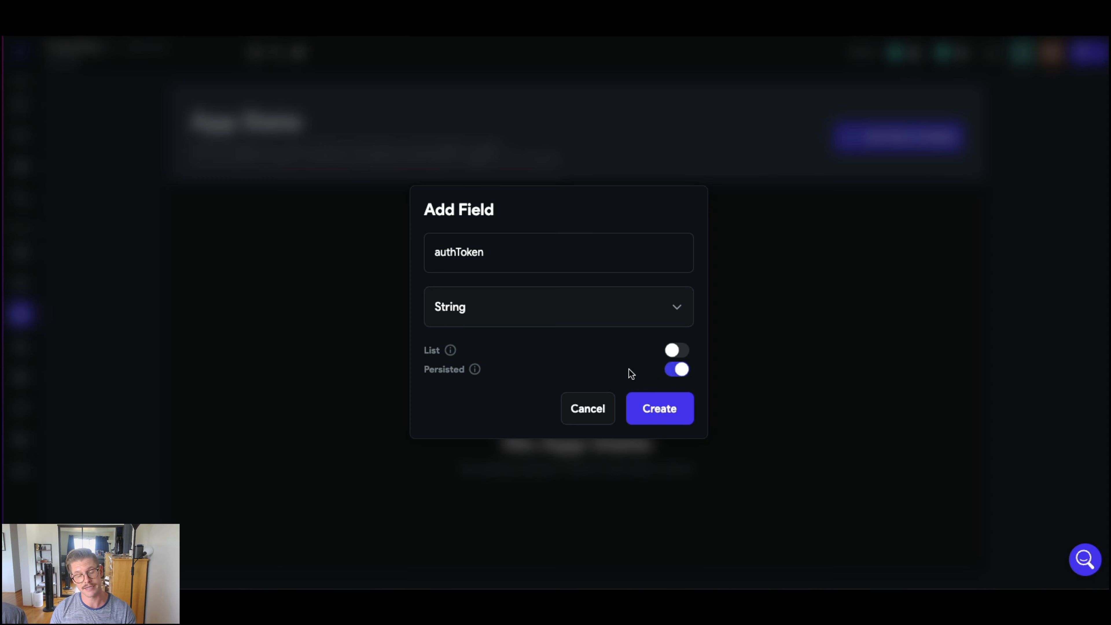
{"action": "left_click", "coordinate": [663, 415]}
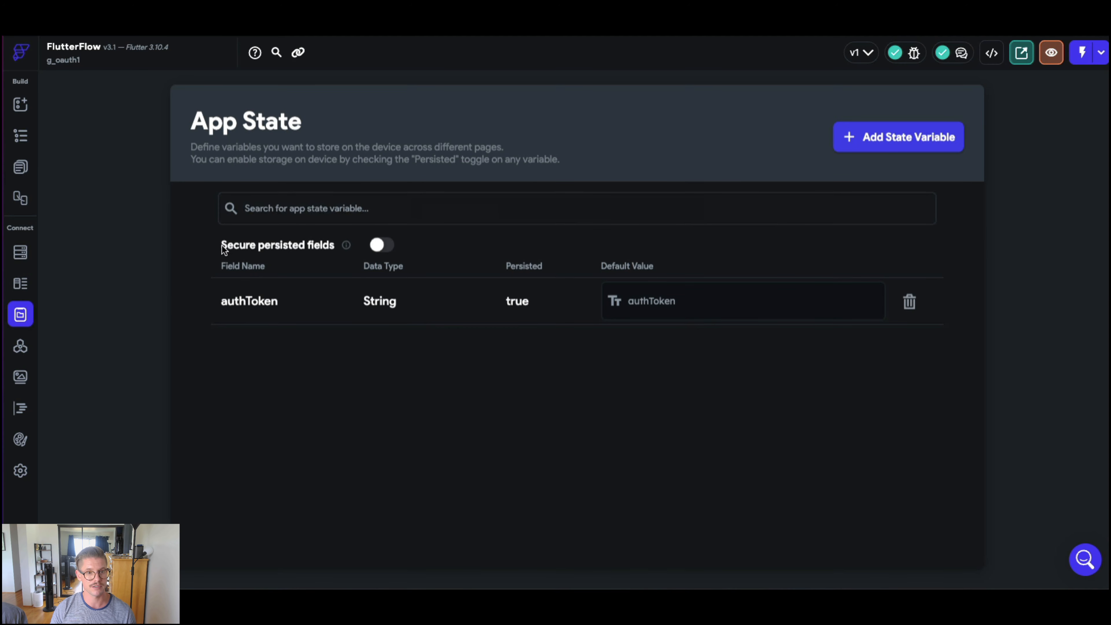
Step: Add an On Page Load action to the authpage and open it in the Action Flow Editor
{"action": "left_click", "coordinate": [20, 110]}
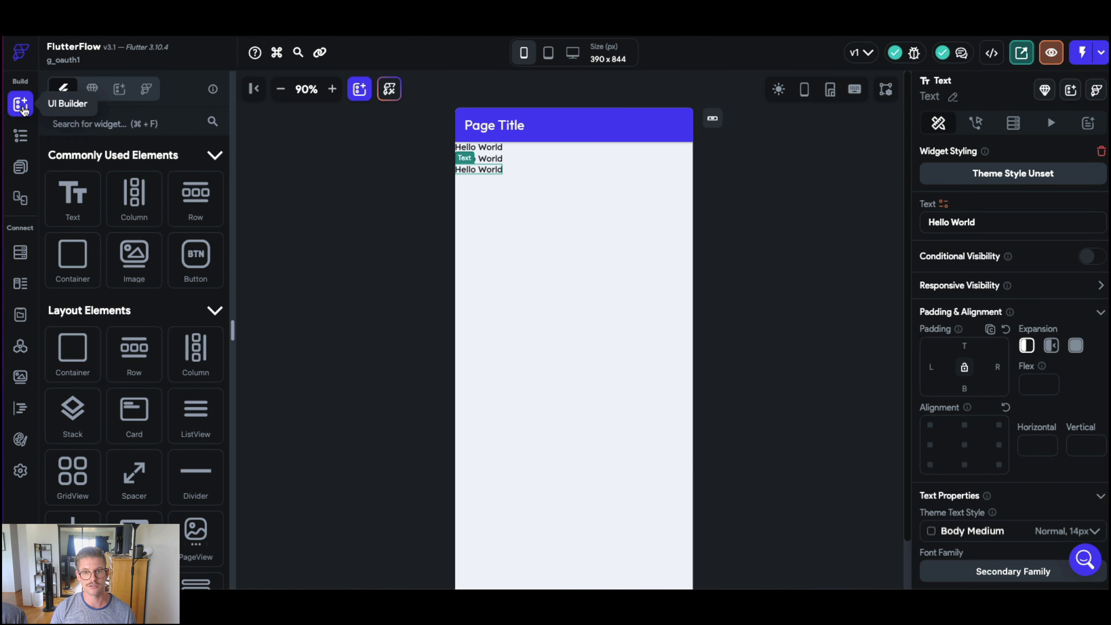
{"action": "left_click", "coordinate": [600, 279]}
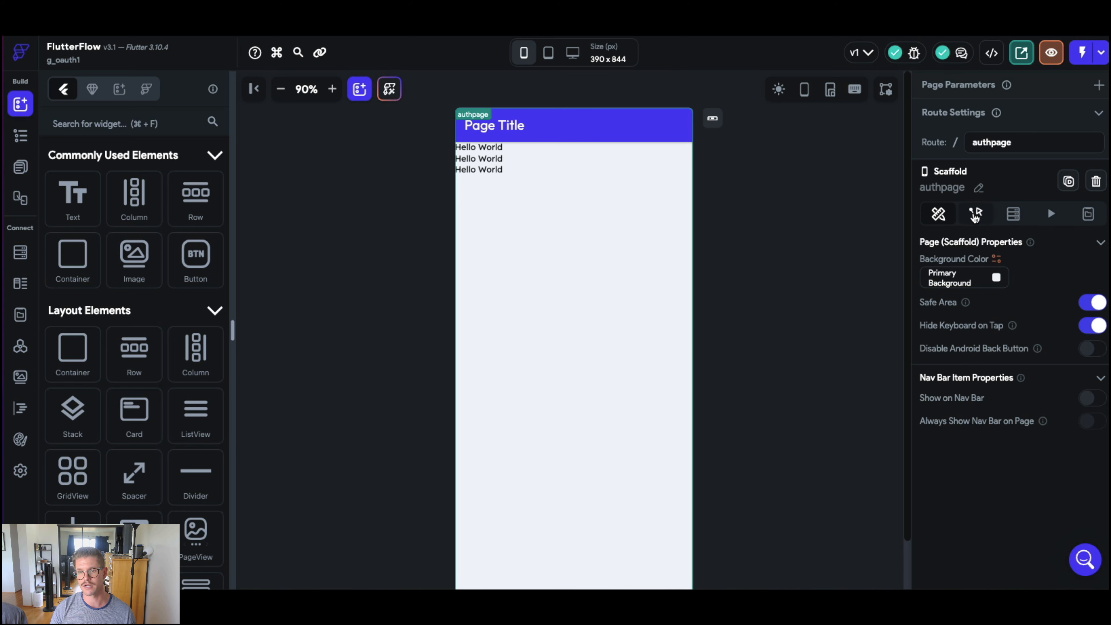
{"action": "left_click", "coordinate": [974, 213]}
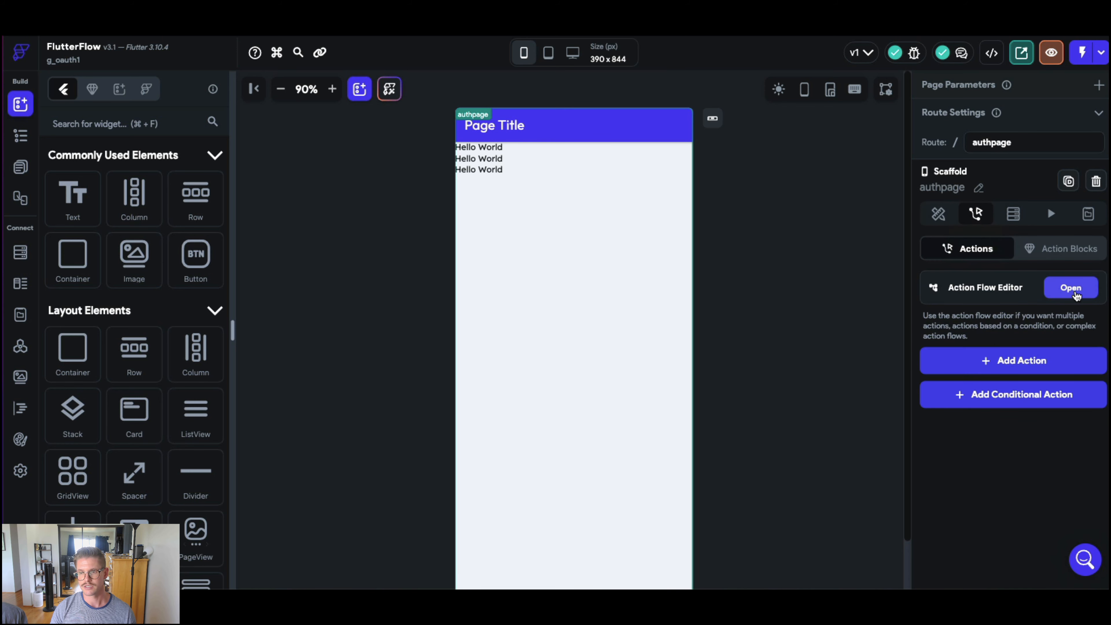
{"action": "left_click", "coordinate": [1077, 291]}
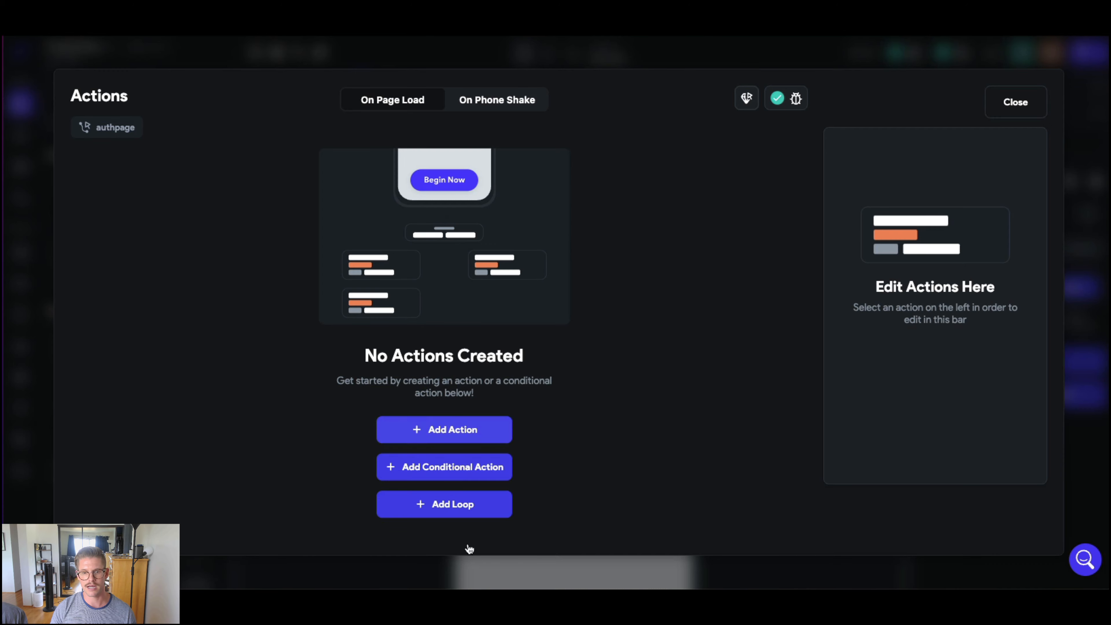
{"action": "left_click", "coordinate": [1007, 111]}
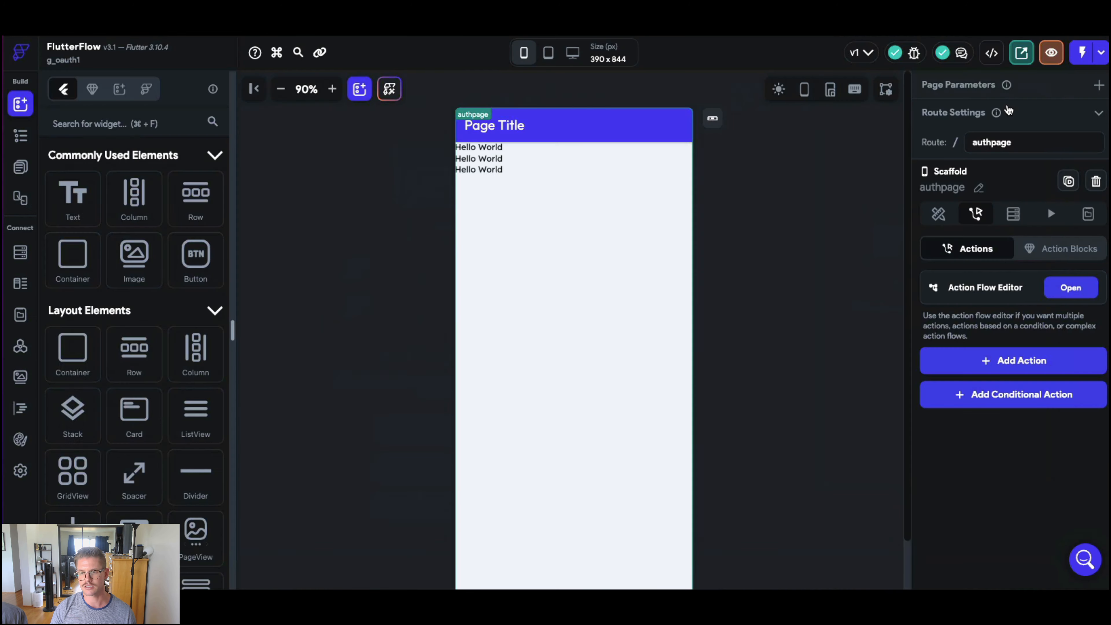
{"action": "left_click", "coordinate": [1035, 370]}
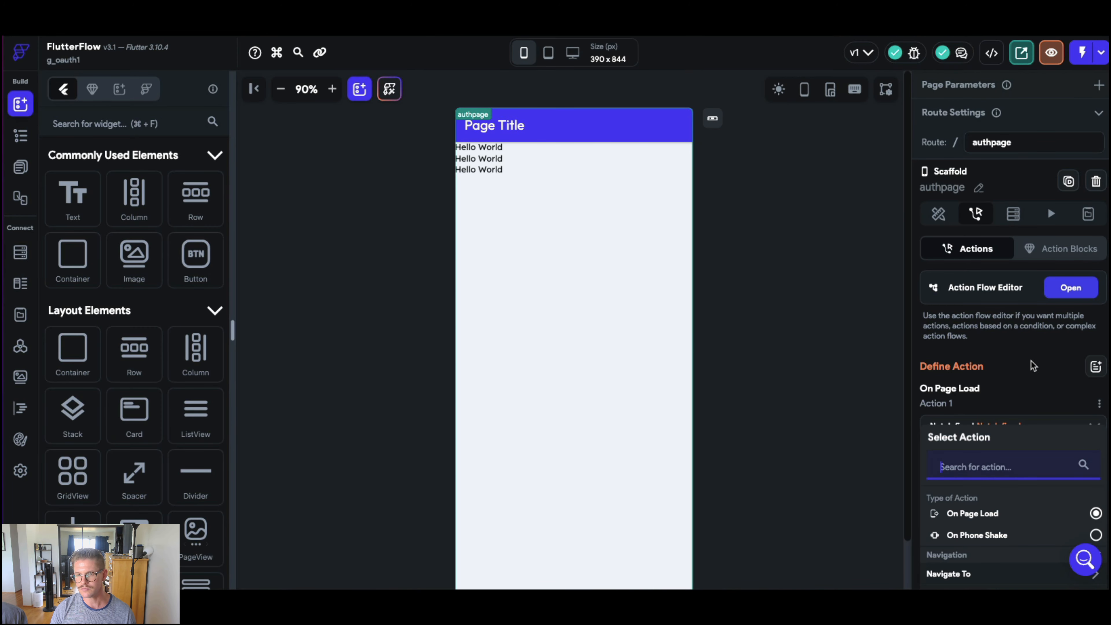
{"action": "scroll", "coordinate": [1028, 385], "scroll_direction": "down", "scroll_amount": 3}
{"action": "left_click", "coordinate": [1097, 266]}
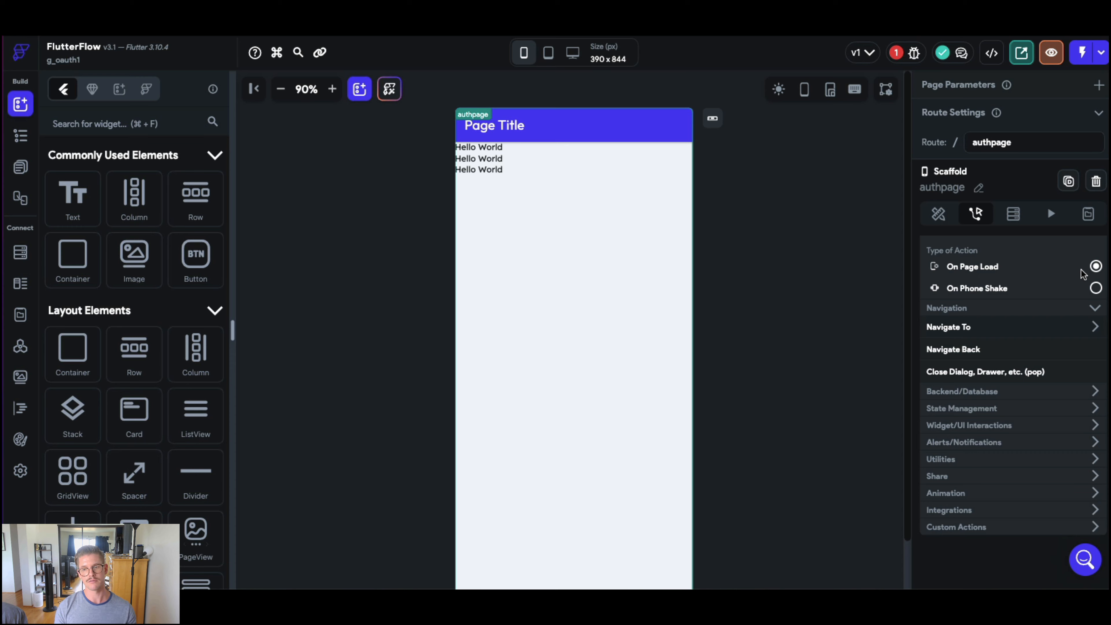
{"action": "scroll", "coordinate": [1031, 357], "scroll_direction": "up", "scroll_amount": 1}
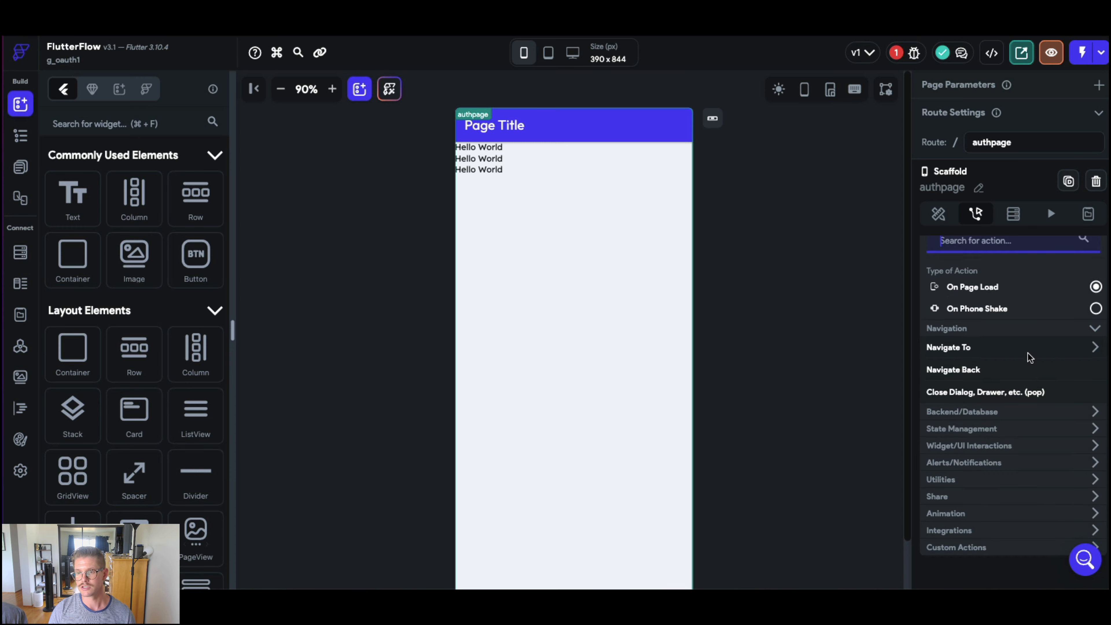
{"action": "scroll", "coordinate": [1031, 357], "scroll_direction": "up", "scroll_amount": 3}
{"action": "left_click", "coordinate": [1068, 285]}
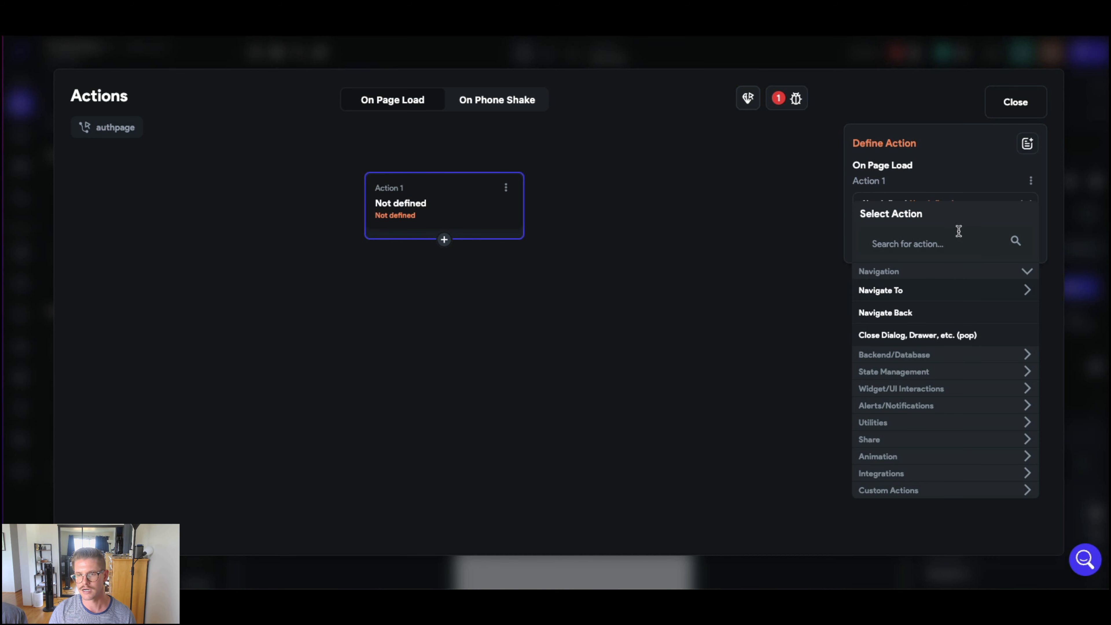
Step: Make the page-load action an API call to 'google continue'
{"action": "left_click", "coordinate": [911, 356]}
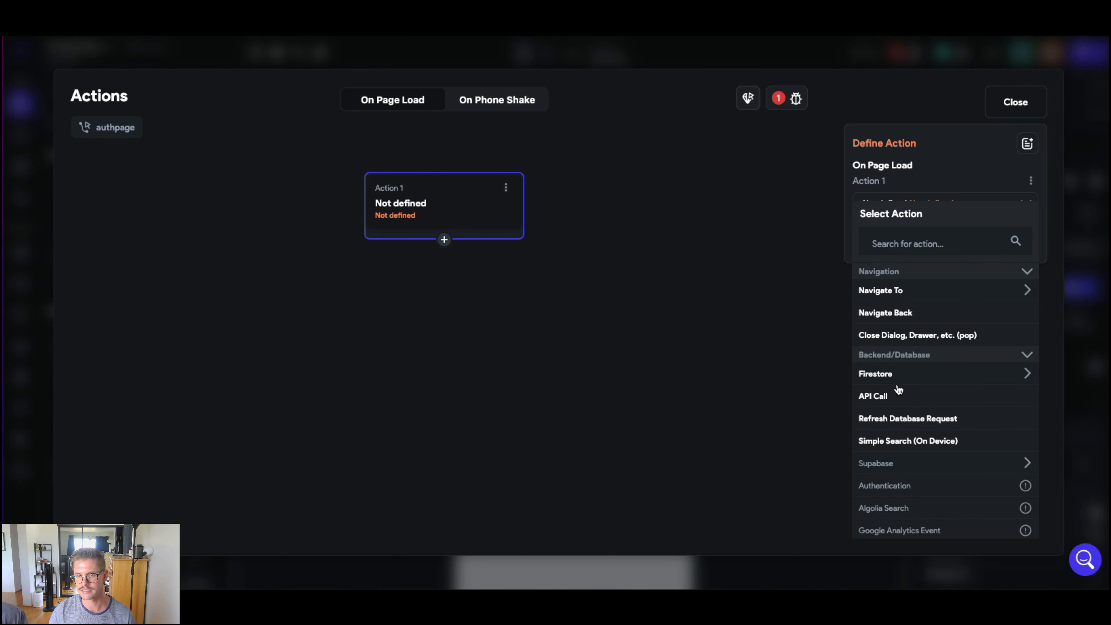
{"action": "left_click", "coordinate": [897, 392]}
{"action": "left_click", "coordinate": [919, 239]}
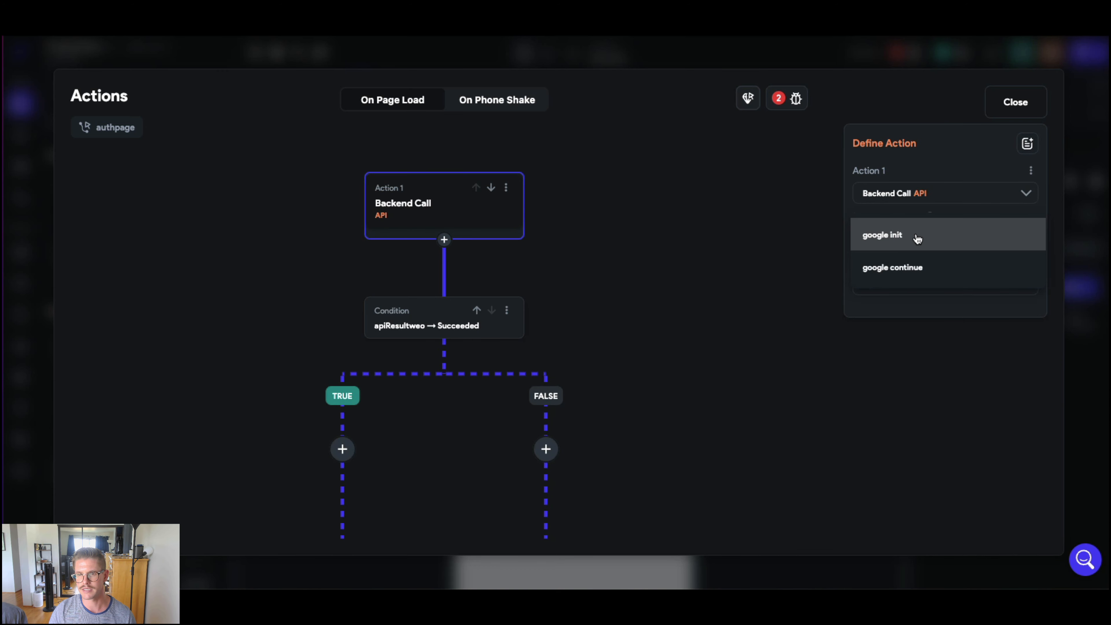
{"action": "left_click", "coordinate": [905, 279]}
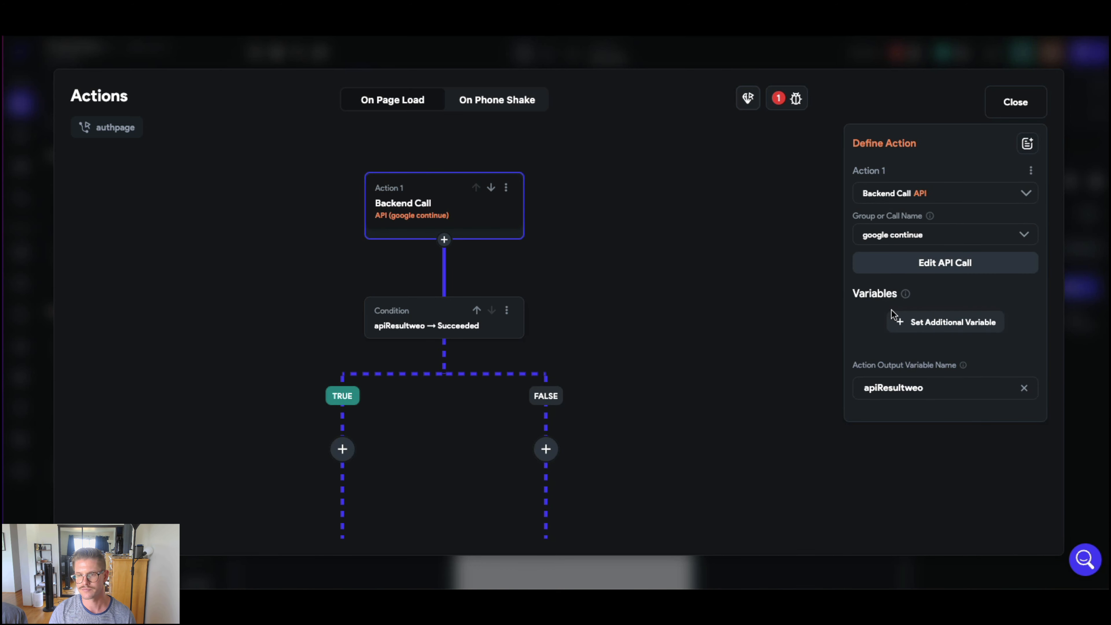
Step: Pass the call's code variable from a new page parameter named code
{"action": "left_click", "coordinate": [925, 326]}
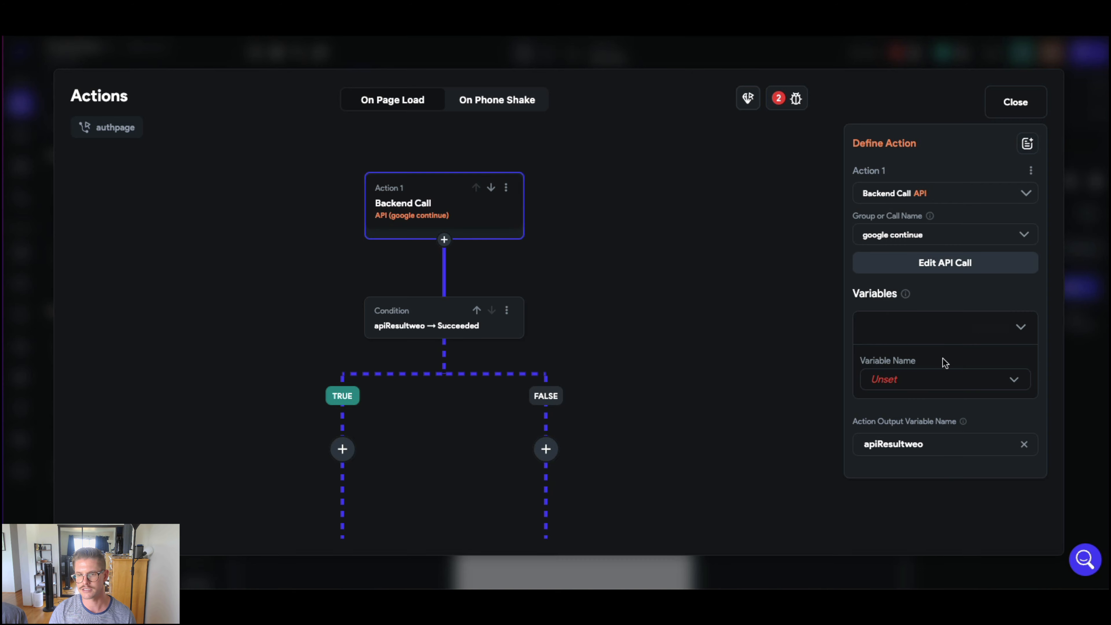
{"action": "left_click", "coordinate": [945, 381]}
{"action": "left_click", "coordinate": [937, 379]}
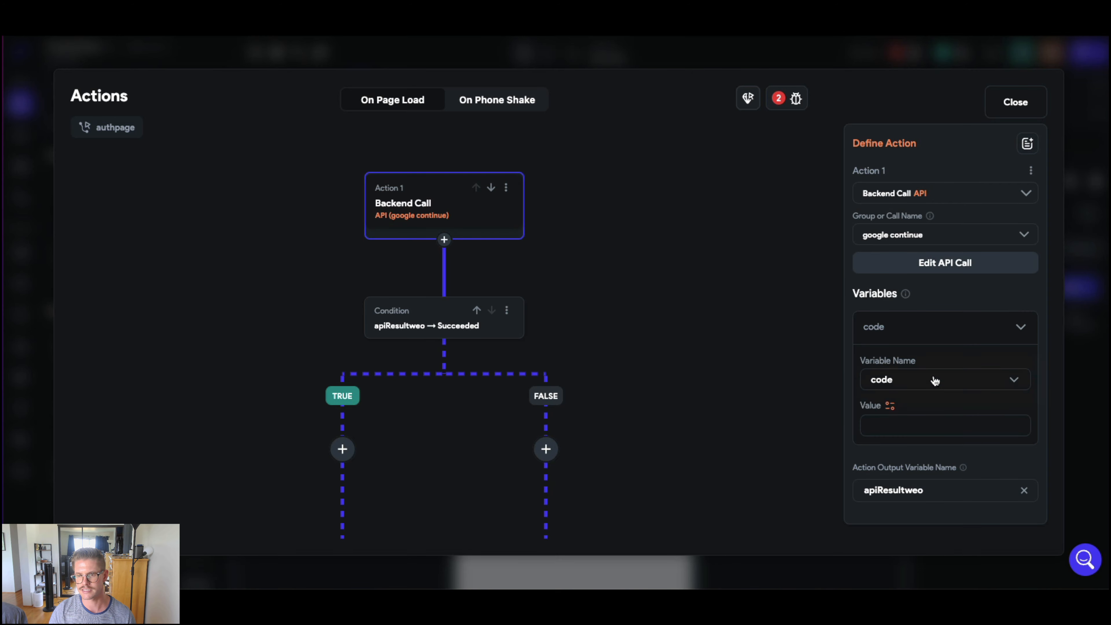
{"action": "left_click", "coordinate": [891, 406]}
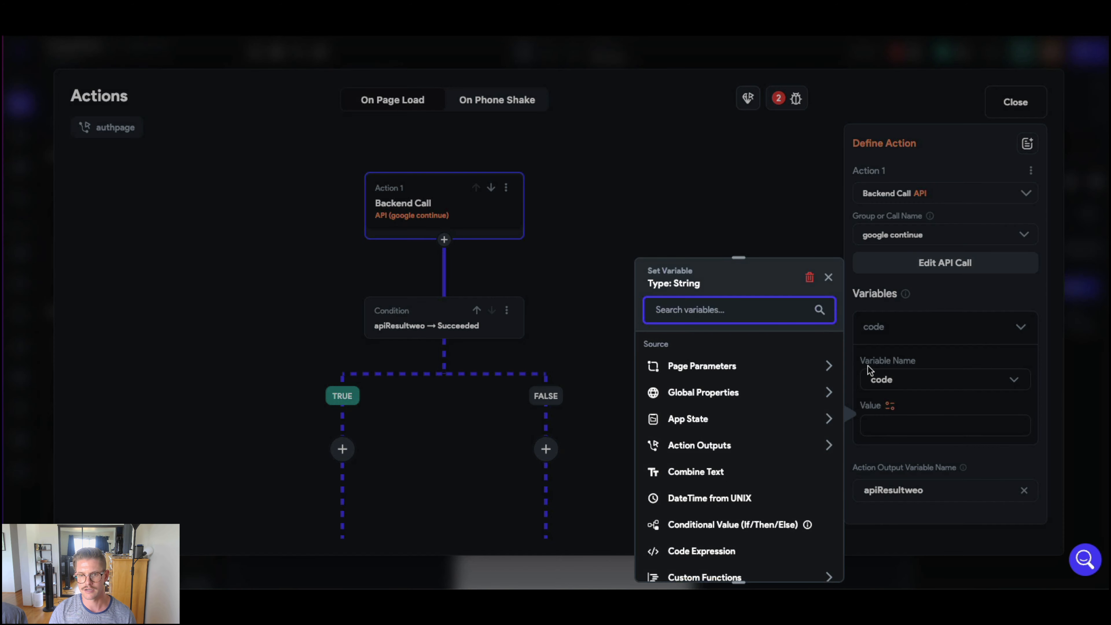
{"action": "left_click", "coordinate": [727, 369]}
{"action": "left_click", "coordinate": [736, 409]}
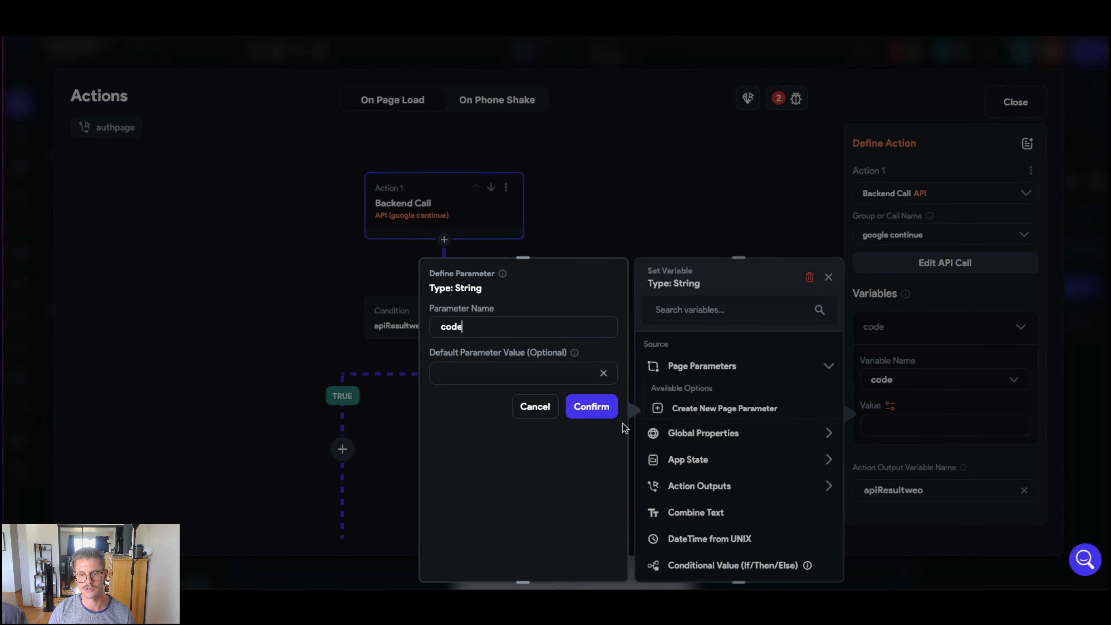
{"action": "left_click", "coordinate": [598, 409]}
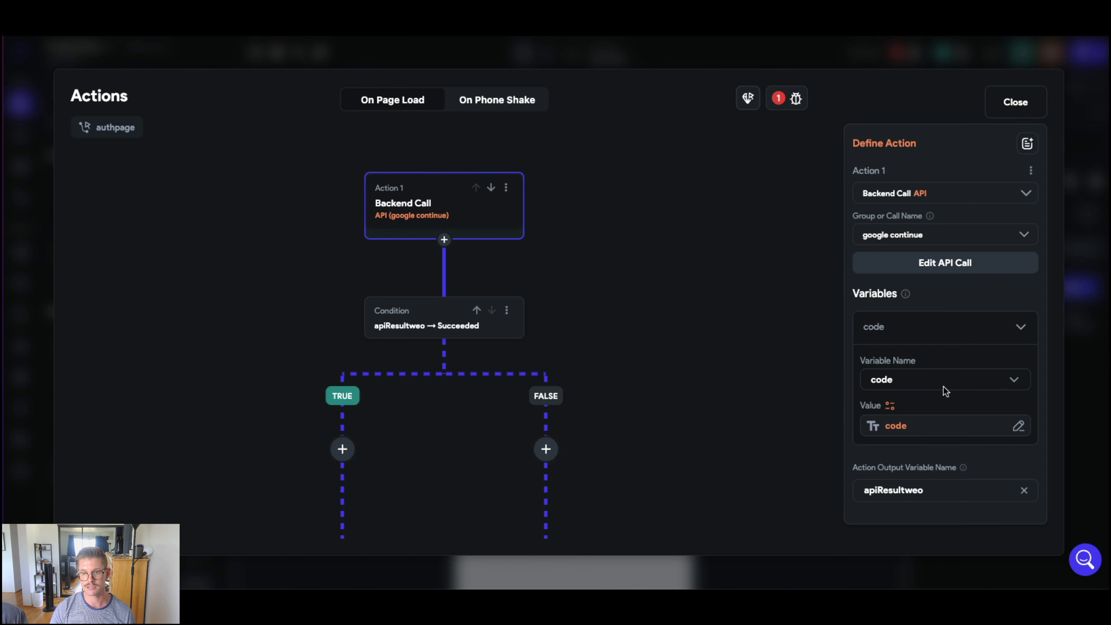
{"action": "left_click_drag", "start_coordinate": [721, 357], "coordinate": [732, 281]}
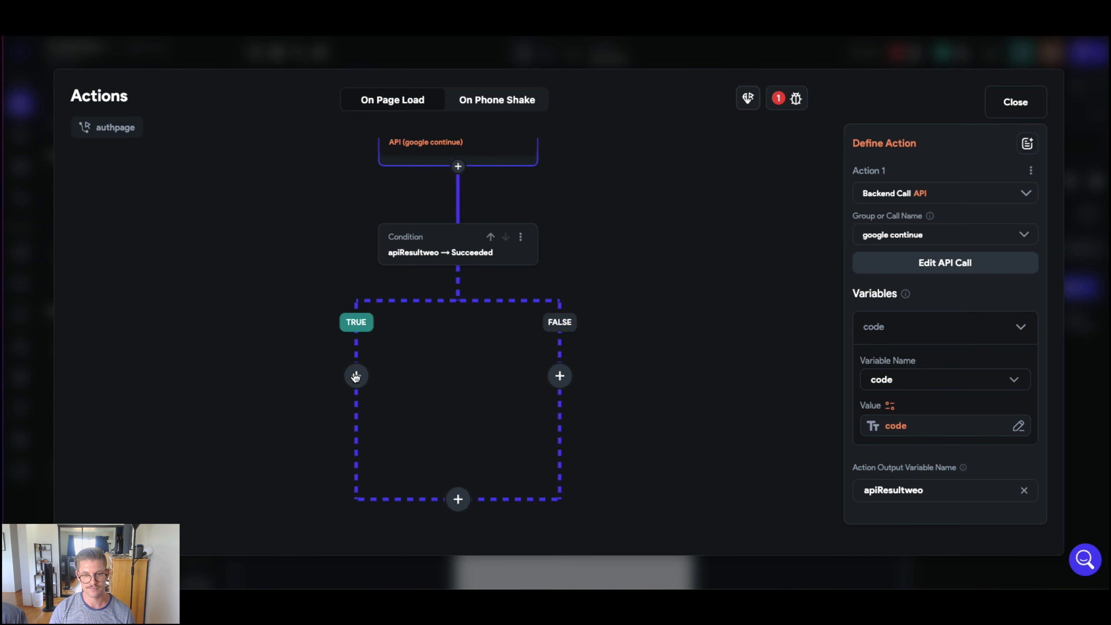
Step: Add an Update App State action on the TRUE branch that sets a new value for authToken
{"action": "left_click", "coordinate": [358, 376]}
{"action": "left_click", "coordinate": [362, 408]}
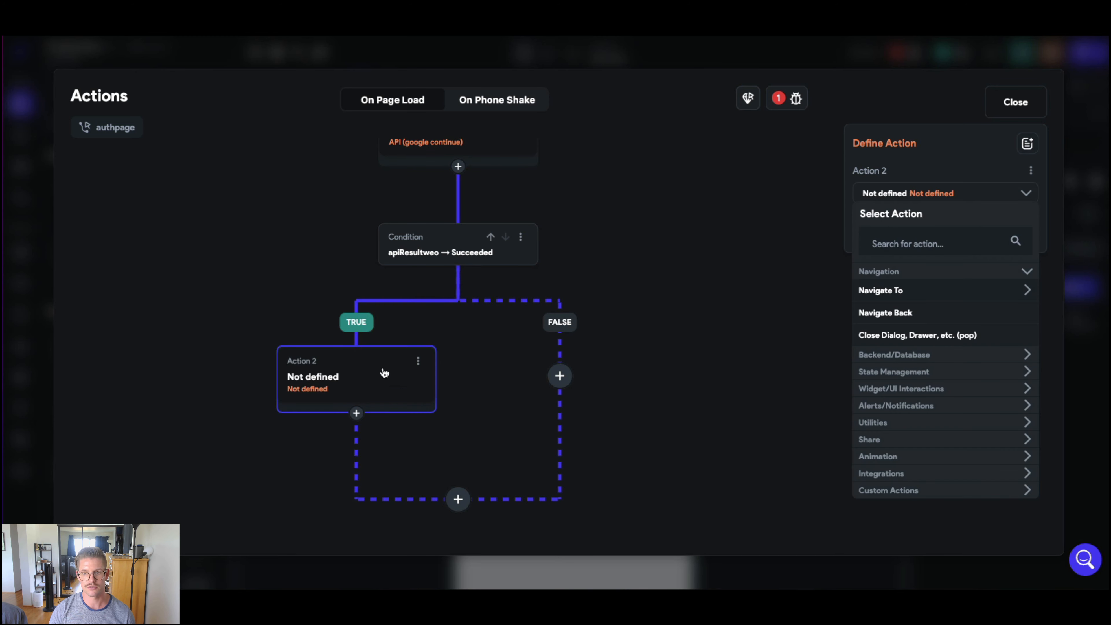
{"action": "left_click", "coordinate": [917, 374]}
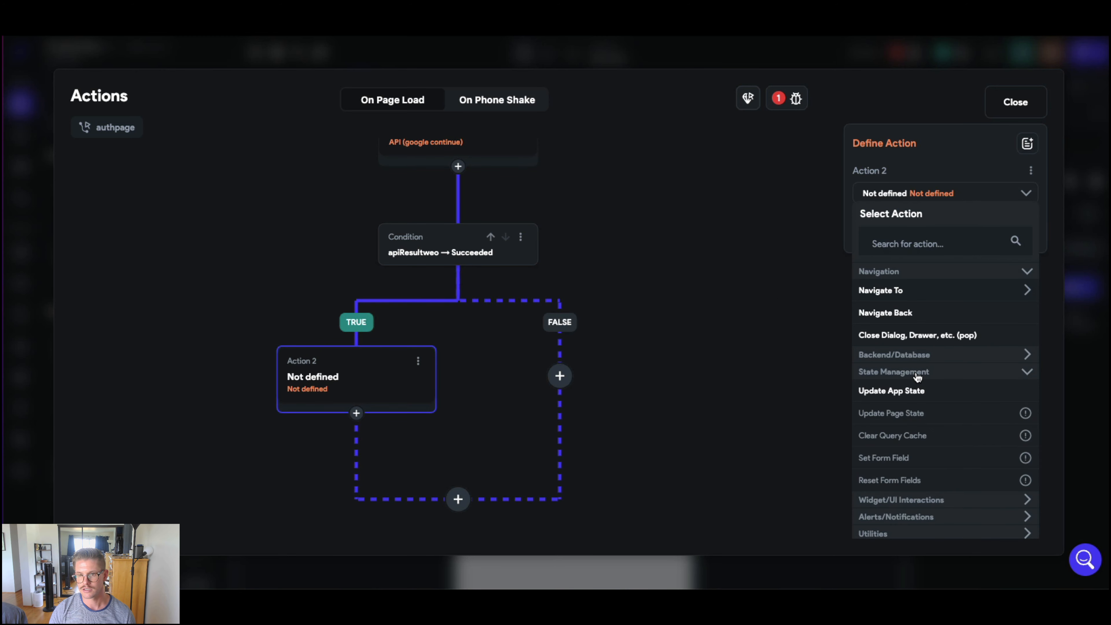
{"action": "left_click", "coordinate": [913, 389]}
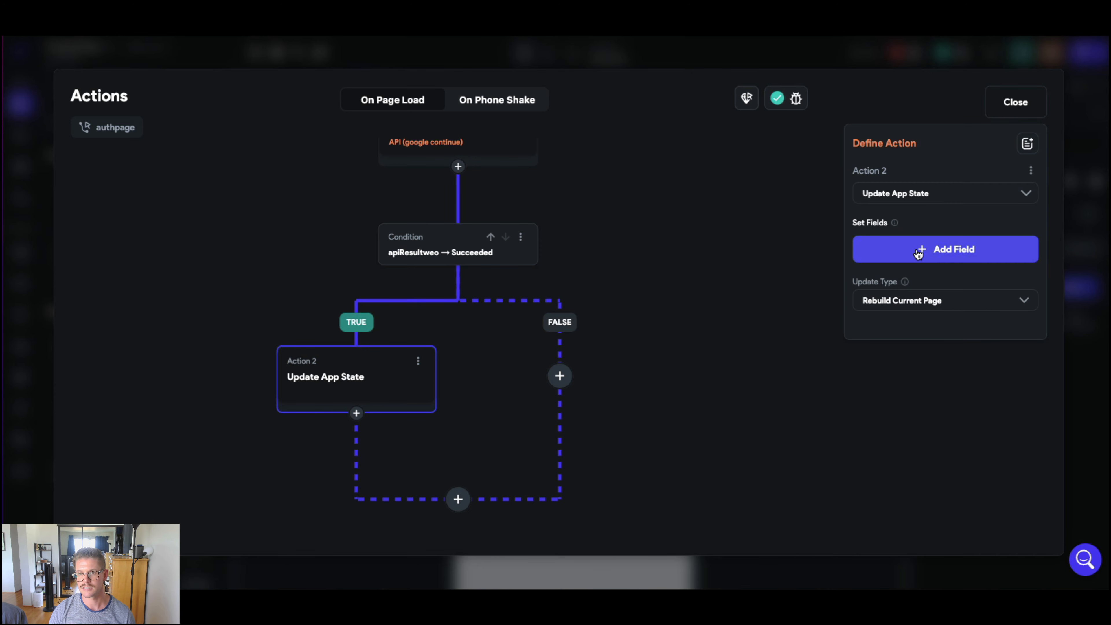
{"action": "left_click", "coordinate": [920, 254]}
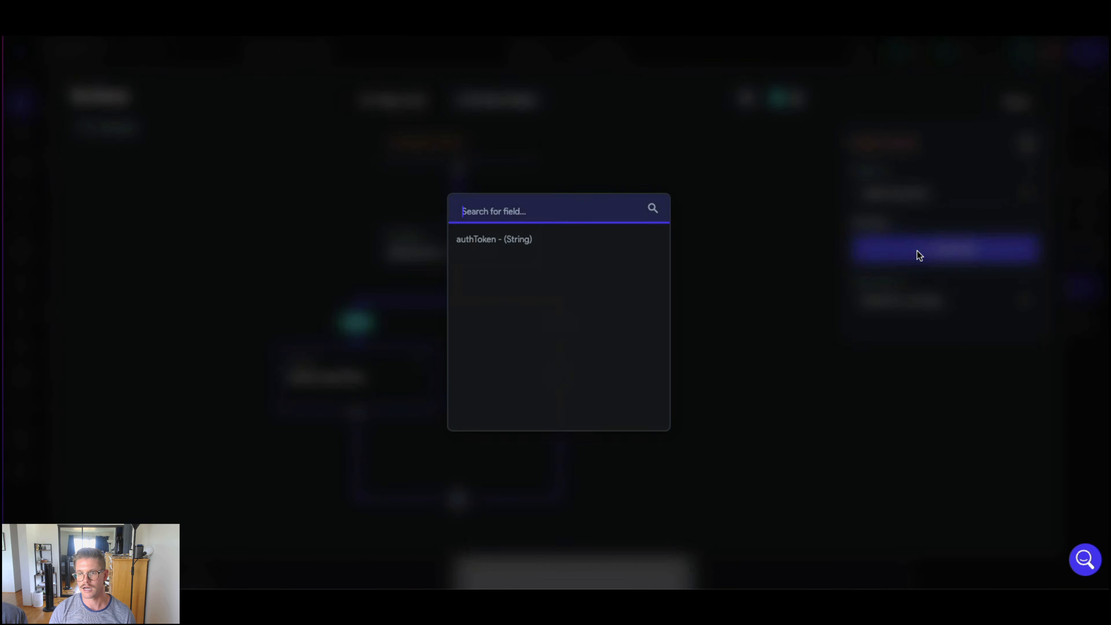
{"action": "left_click", "coordinate": [506, 241]}
{"action": "left_click", "coordinate": [930, 308]}
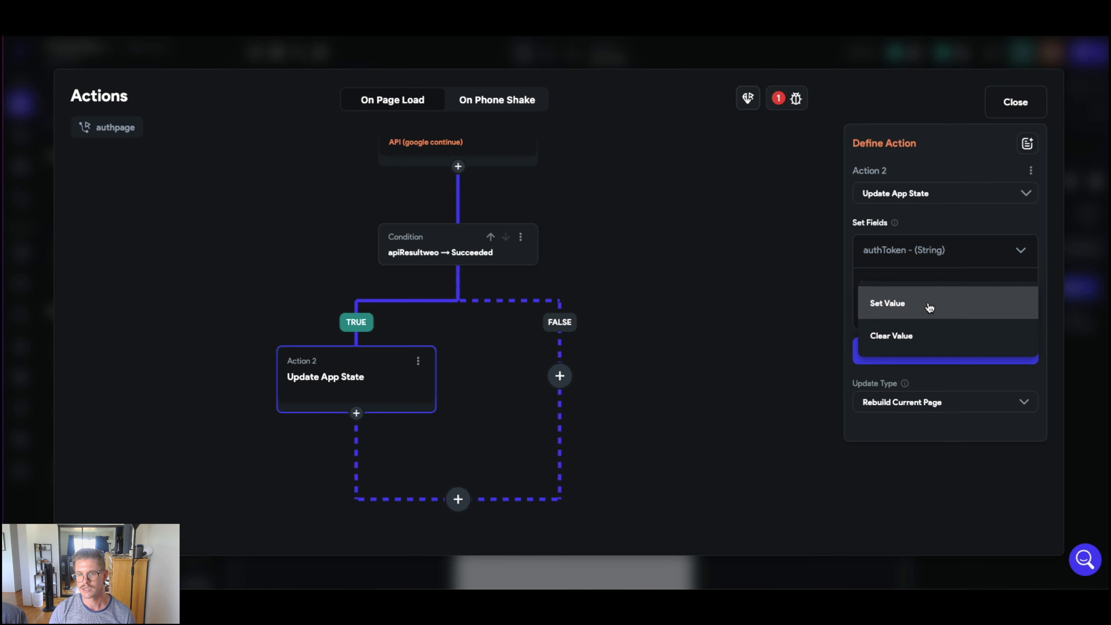
{"action": "left_click", "coordinate": [927, 305]}
Step: Take authToken's value from the apiResultweo JSON path authToken, then add a third action after it
{"action": "left_click", "coordinate": [915, 327]}
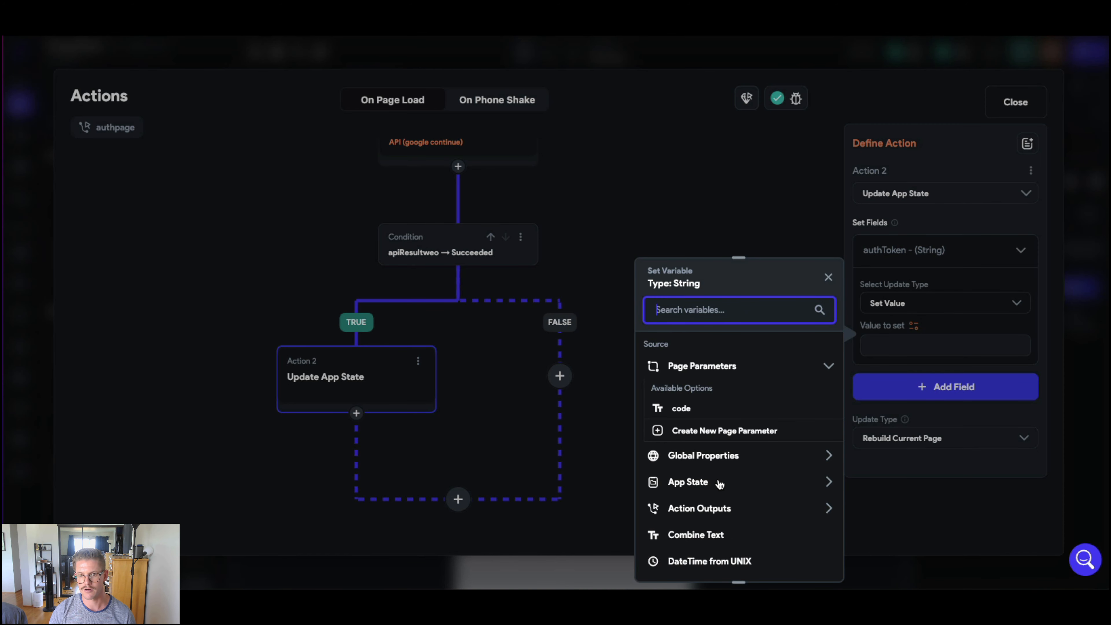
{"action": "left_click", "coordinate": [722, 508]}
{"action": "scroll", "coordinate": [739, 465], "scroll_direction": "down", "scroll_amount": 3}
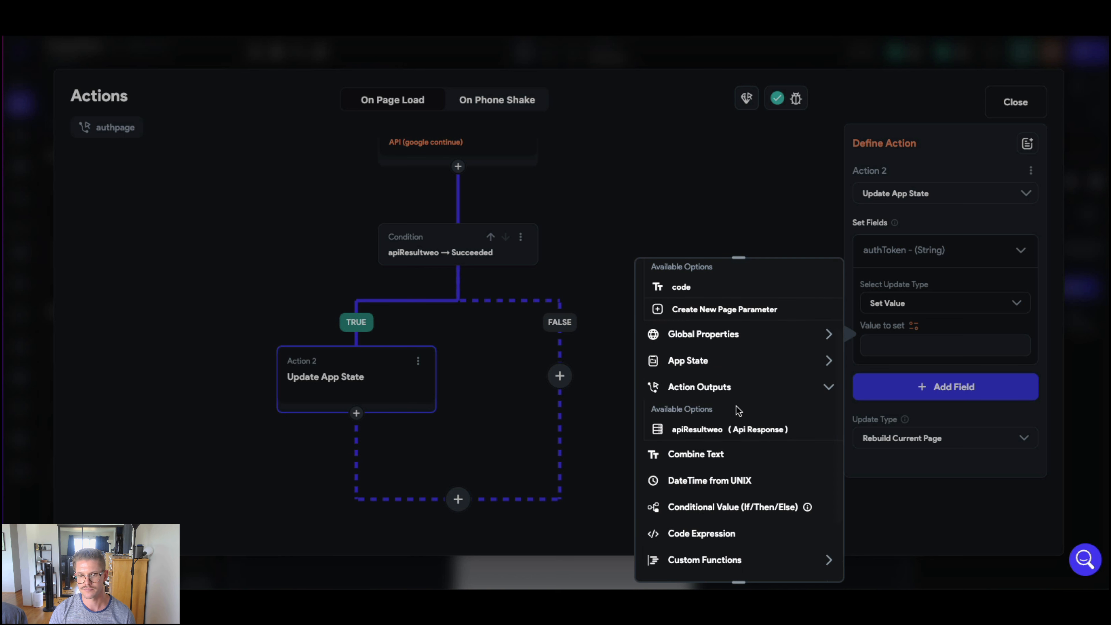
{"action": "scroll", "coordinate": [737, 405], "scroll_direction": "up", "scroll_amount": 1}
{"action": "left_click", "coordinate": [731, 455]}
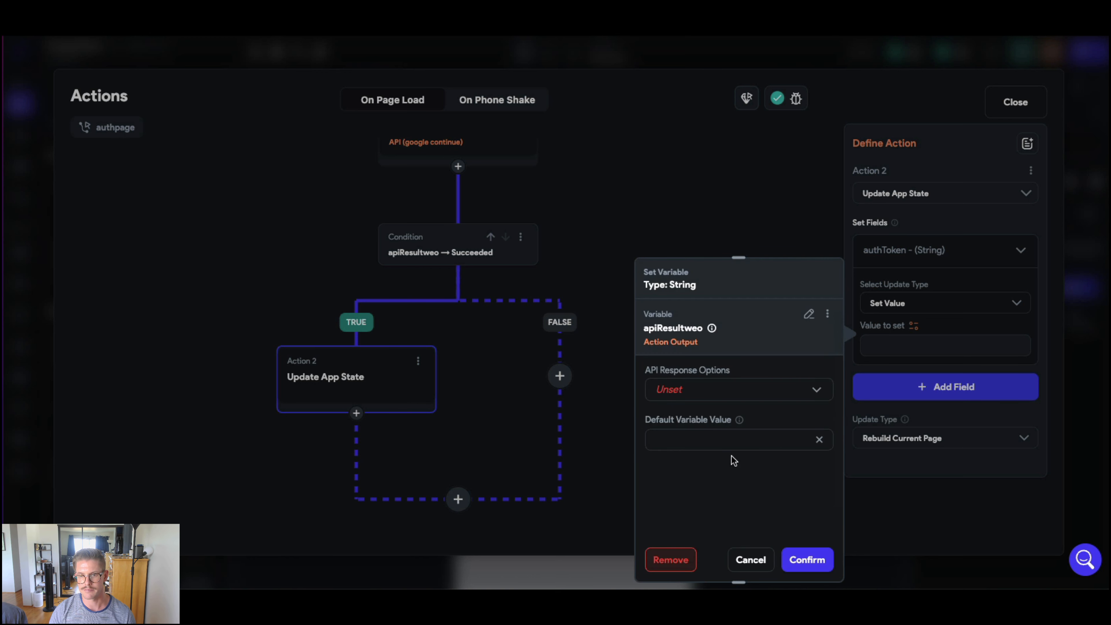
{"action": "left_click", "coordinate": [720, 396]}
{"action": "left_click", "coordinate": [707, 393]}
{"action": "left_click", "coordinate": [728, 438]}
{"action": "left_click", "coordinate": [709, 403]}
{"action": "left_click", "coordinate": [713, 483]}
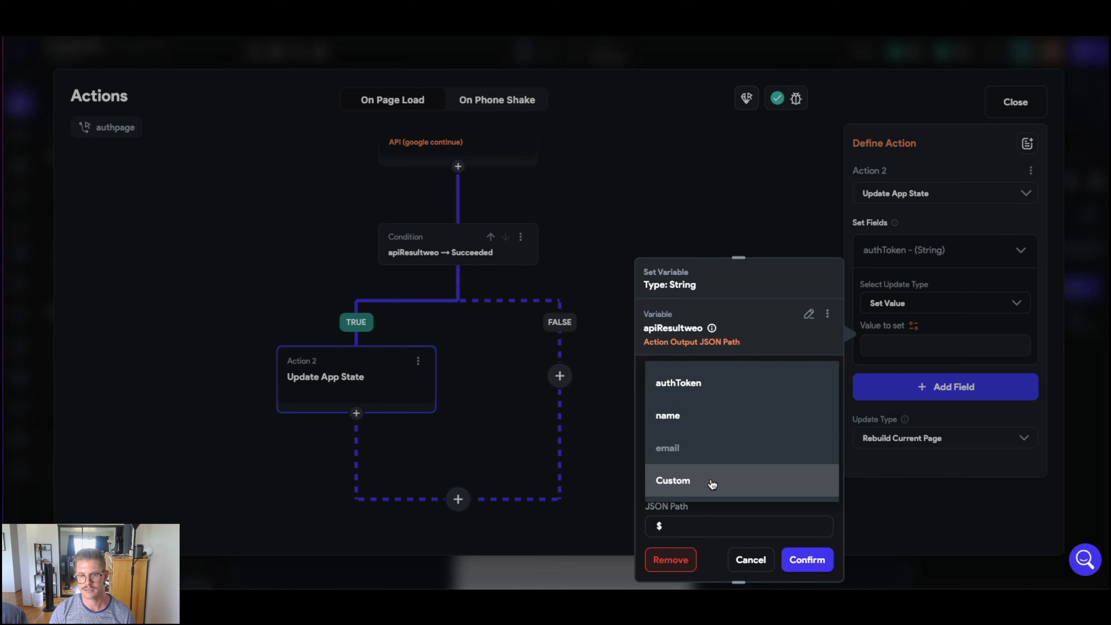
{"action": "left_click", "coordinate": [699, 382]}
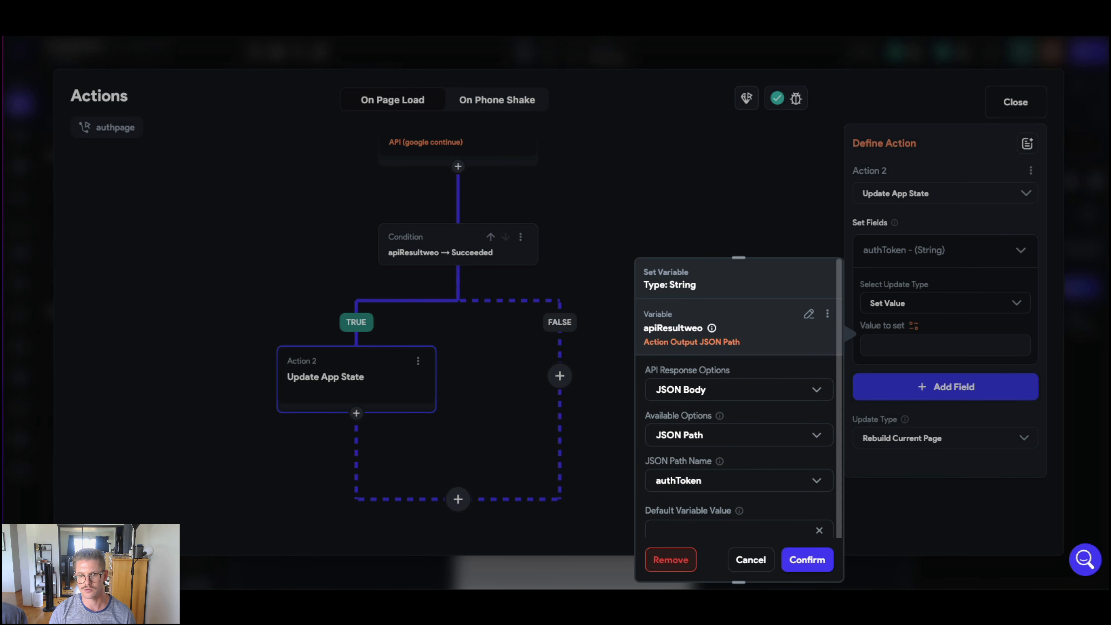
{"action": "left_click", "coordinate": [807, 560]}
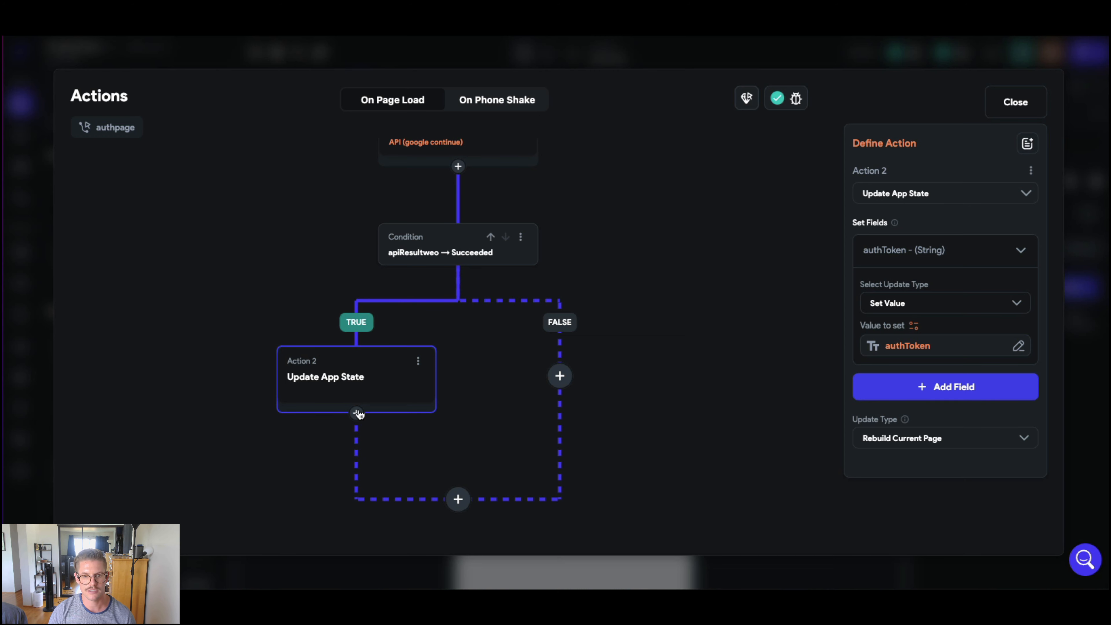
{"action": "left_click", "coordinate": [357, 413]}
{"action": "left_click", "coordinate": [363, 442]}
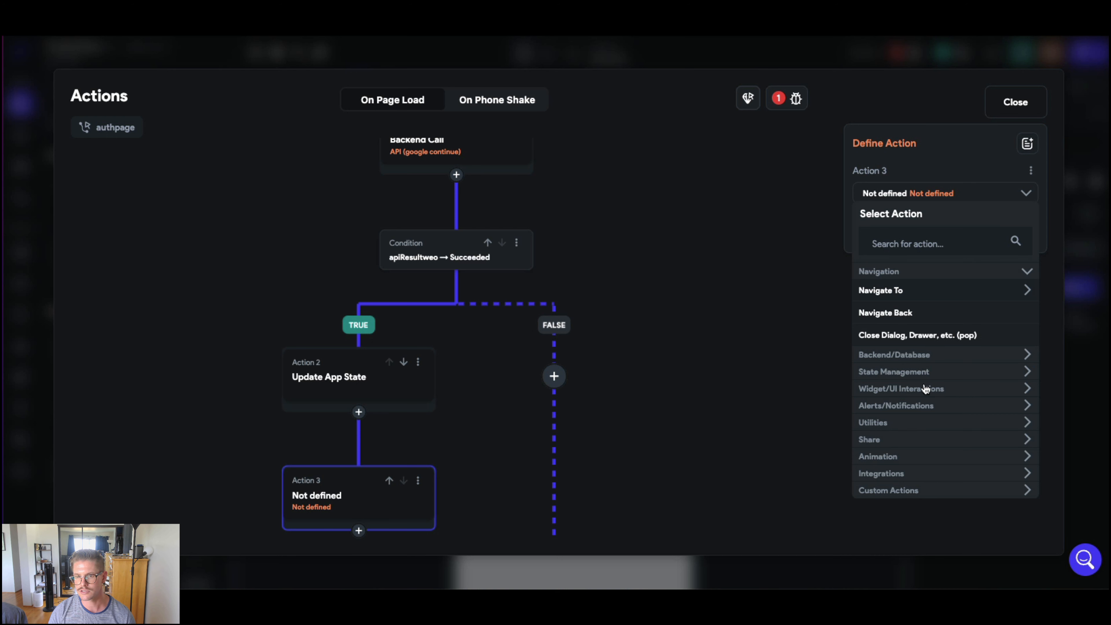
Step: Remove the misplaced Action 3 from the TRUE branch
{"action": "left_click", "coordinate": [967, 374]}
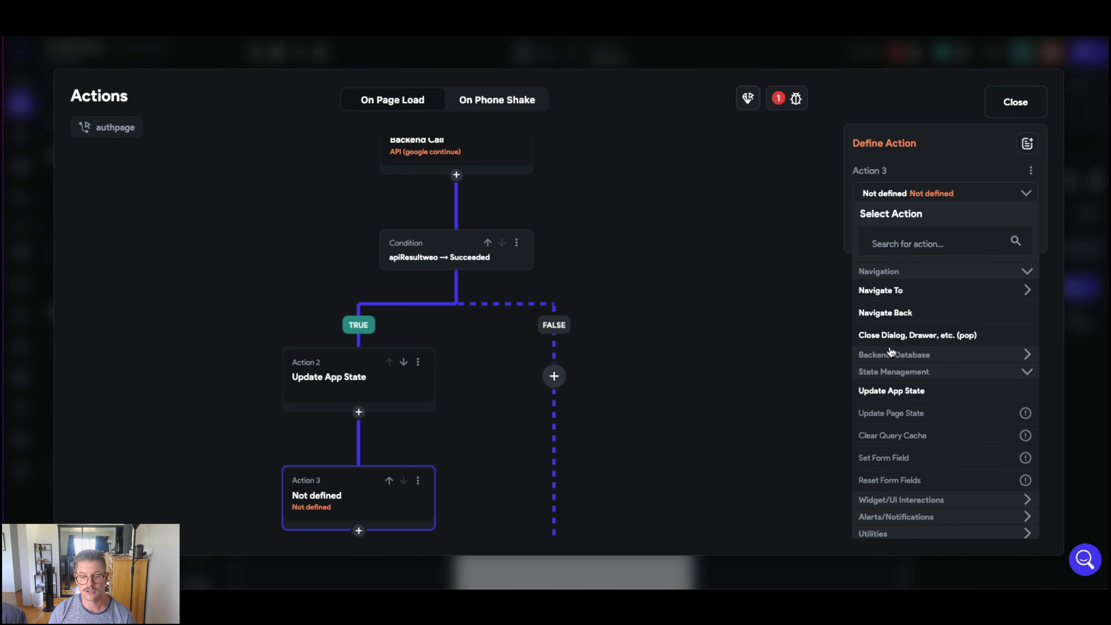
{"action": "left_click", "coordinate": [419, 482]}
{"action": "left_click", "coordinate": [346, 559]}
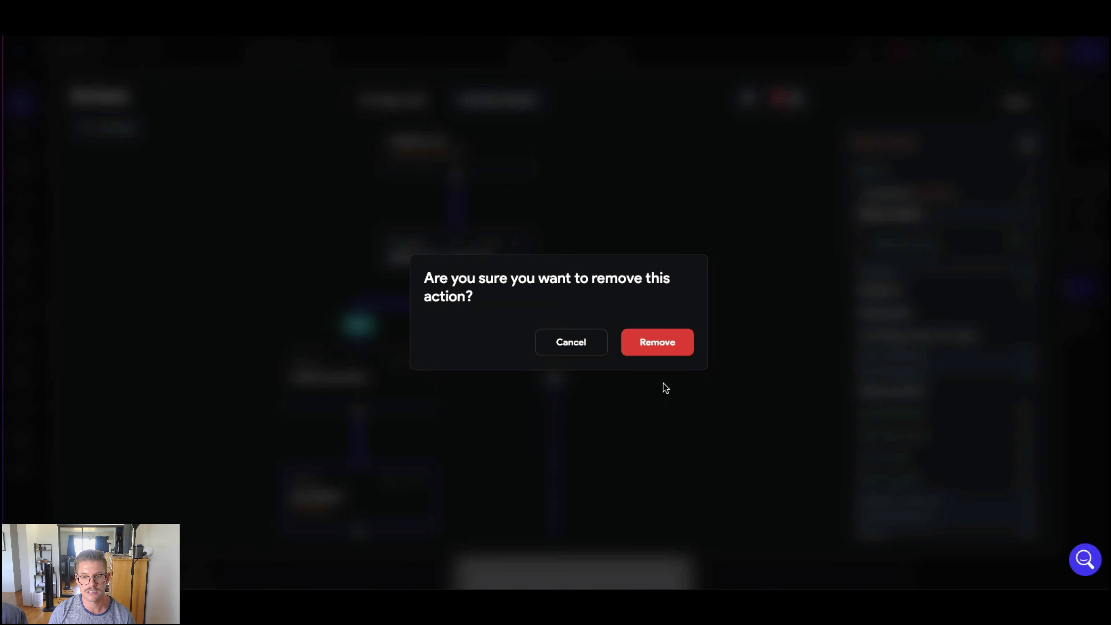
{"action": "left_click", "coordinate": [674, 346]}
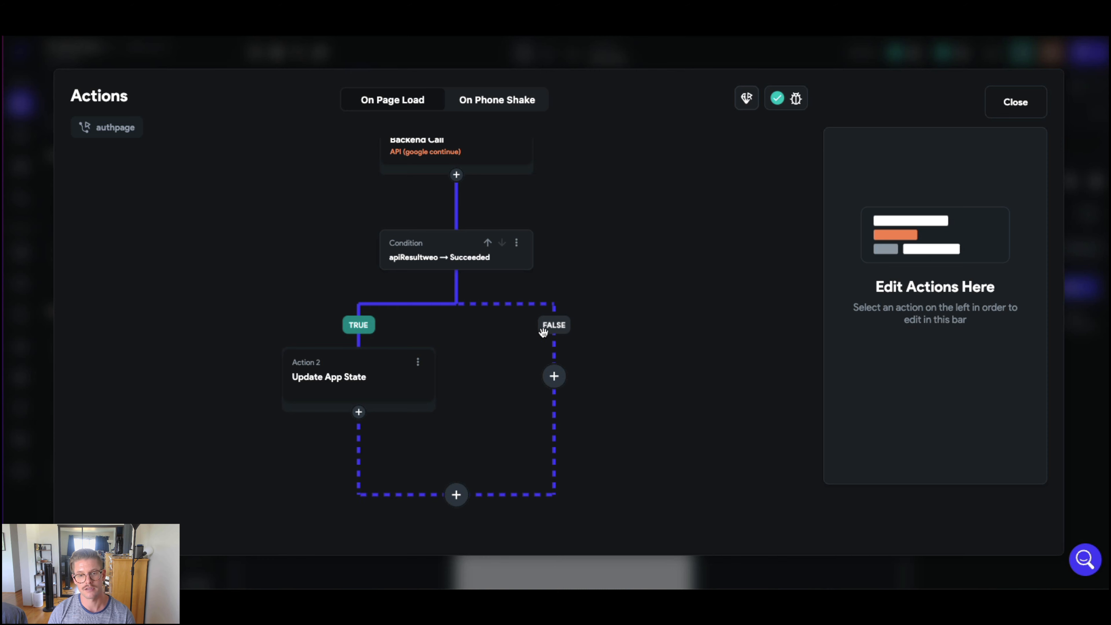
Step: Add a Navigate To HomePage action on the FALSE branch
{"action": "left_click", "coordinate": [555, 376]}
{"action": "left_click", "coordinate": [562, 413]}
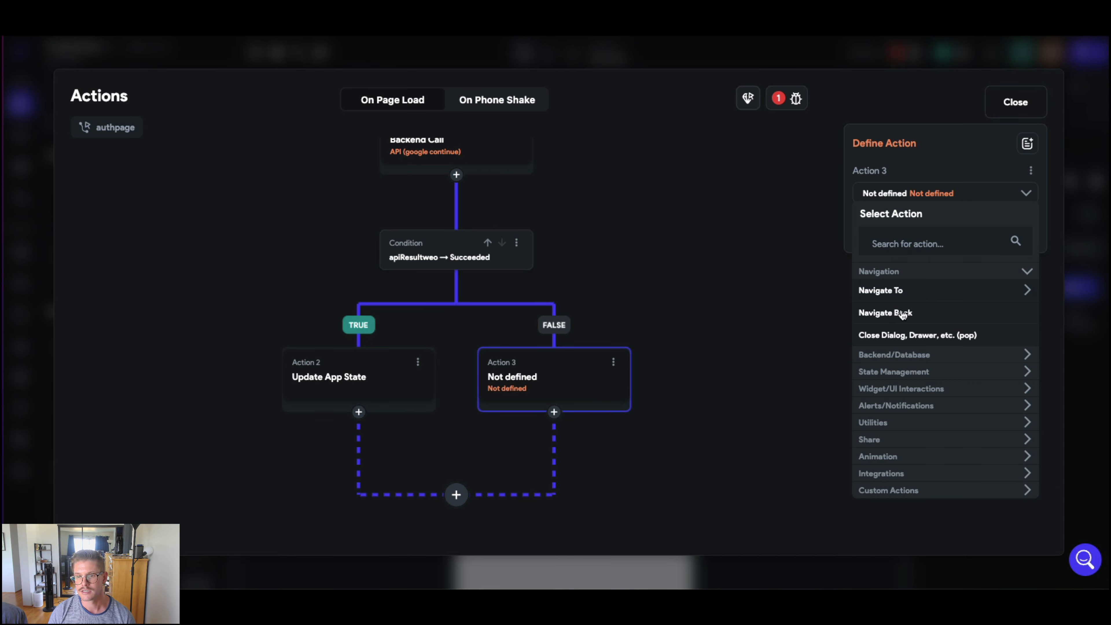
{"action": "left_click", "coordinate": [900, 292]}
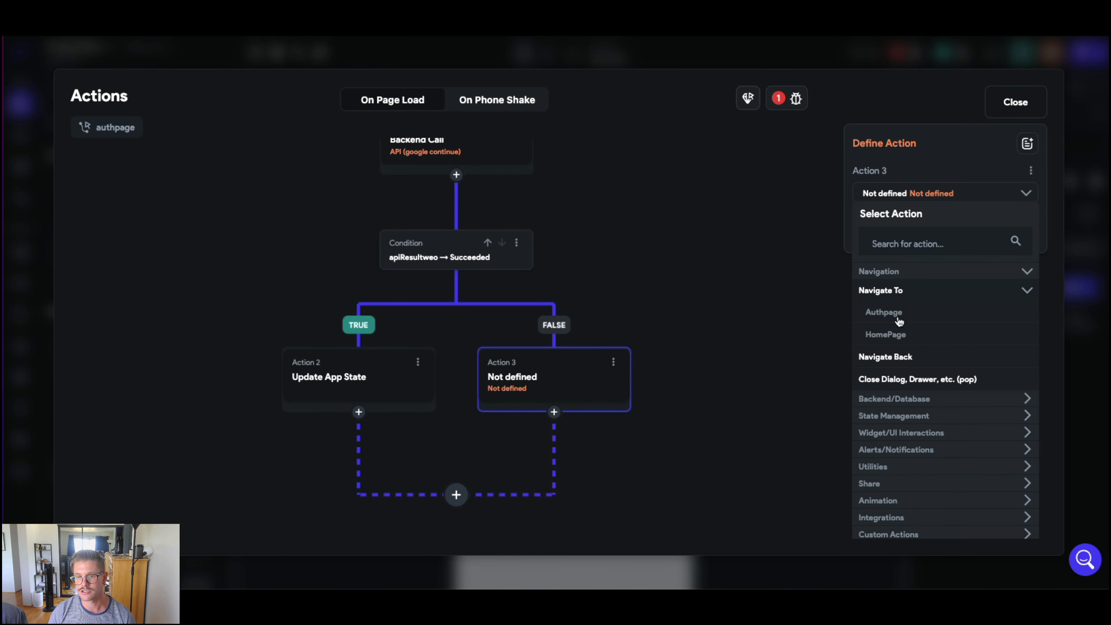
{"action": "left_click", "coordinate": [895, 333]}
{"action": "scroll", "coordinate": [762, 355], "scroll_direction": "down", "scroll_amount": 5}
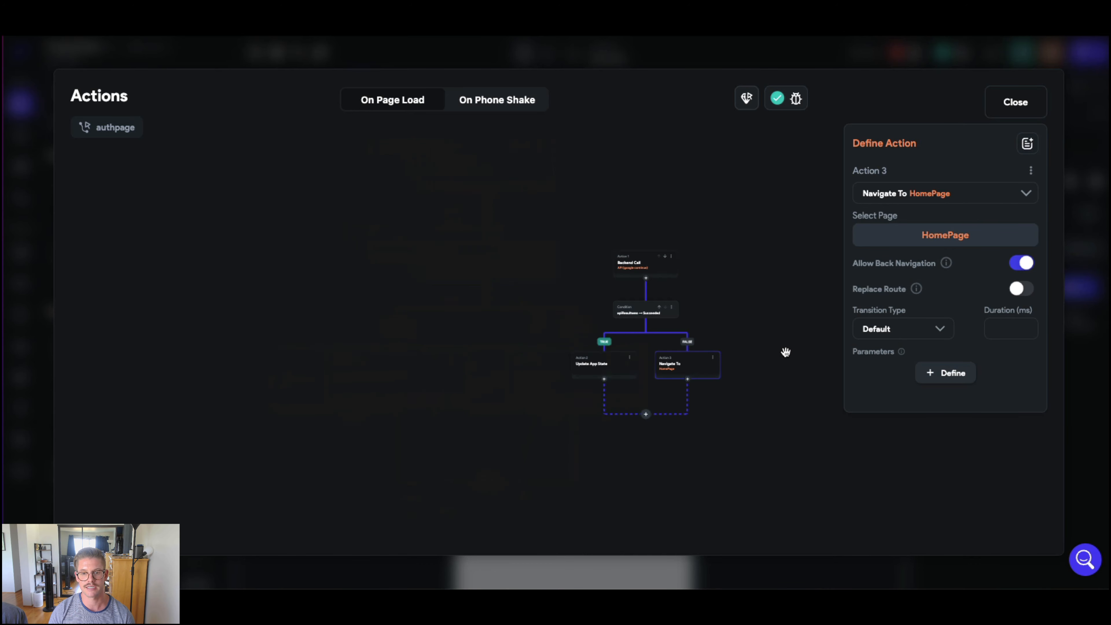
{"action": "scroll", "coordinate": [787, 350], "scroll_direction": "up", "scroll_amount": 5}
Step: Bind the three authpage texts to apiResultweo's name, email and authToken JSON paths
{"action": "left_click", "coordinate": [1026, 109]}
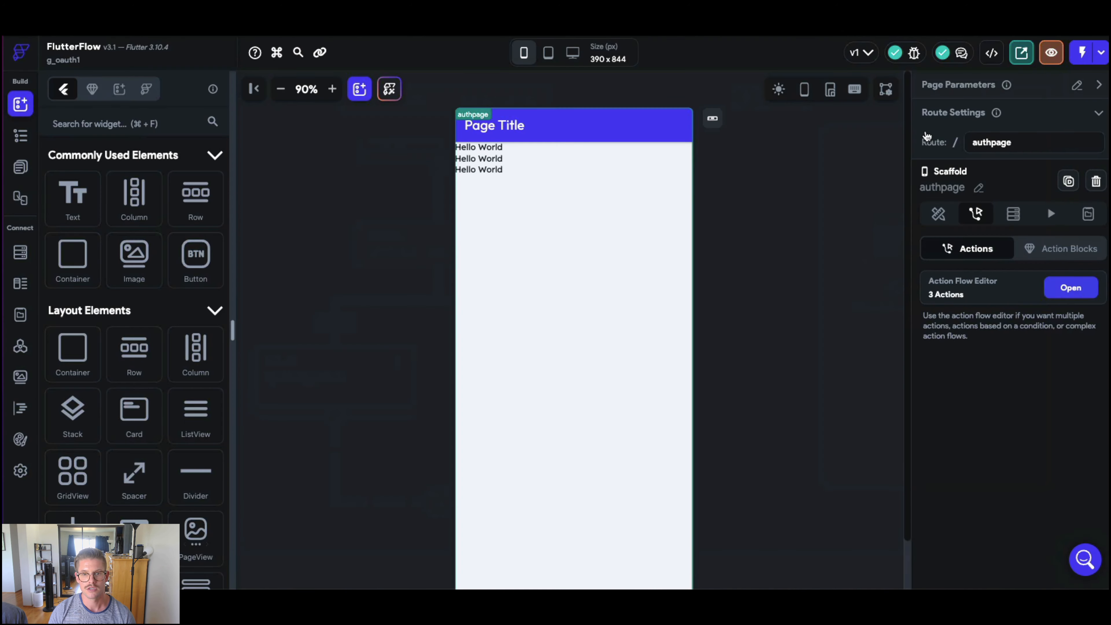
{"action": "left_click", "coordinate": [478, 148]}
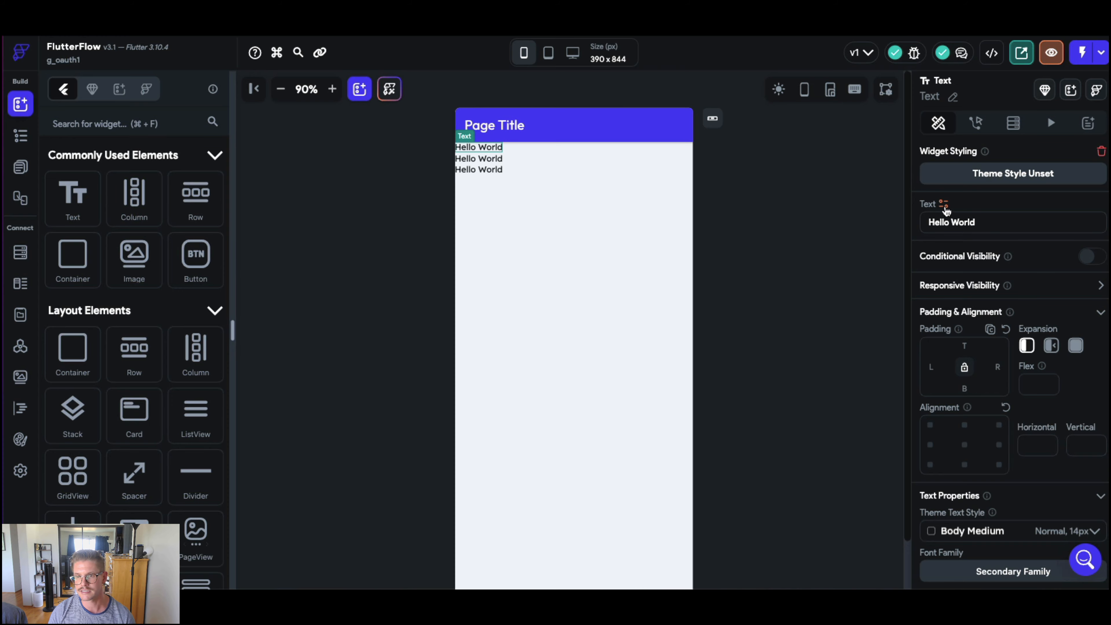
{"action": "left_click", "coordinate": [943, 205]}
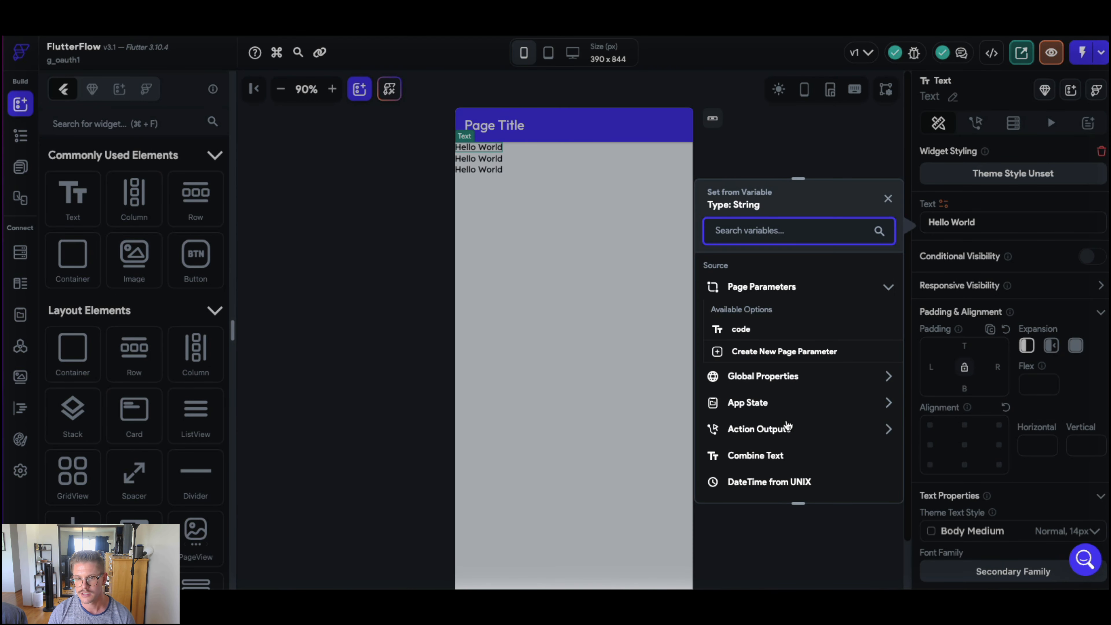
{"action": "left_click", "coordinate": [787, 428]}
{"action": "left_click", "coordinate": [784, 473]}
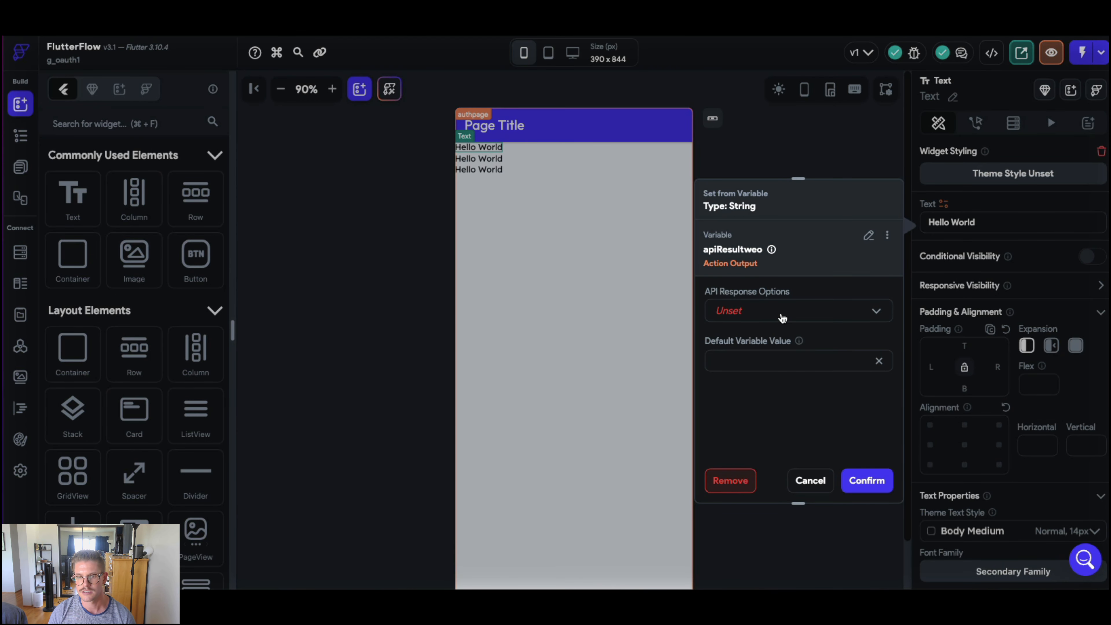
{"action": "left_click", "coordinate": [782, 314]}
{"action": "left_click", "coordinate": [774, 325]}
{"action": "left_click", "coordinate": [779, 356]}
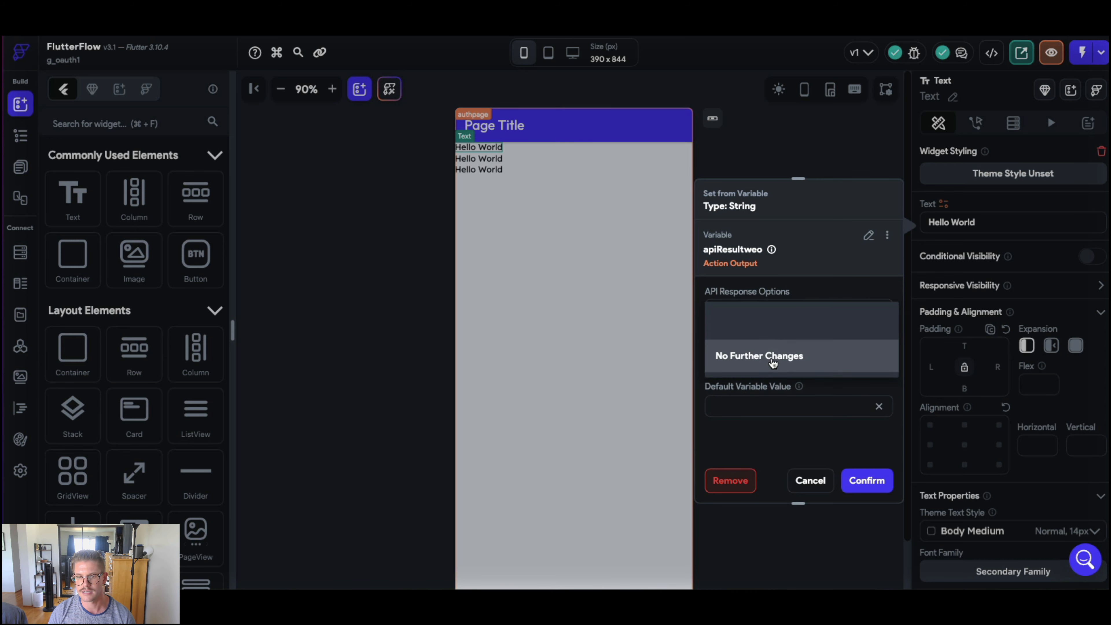
{"action": "left_click", "coordinate": [767, 327]}
{"action": "left_click", "coordinate": [772, 411]}
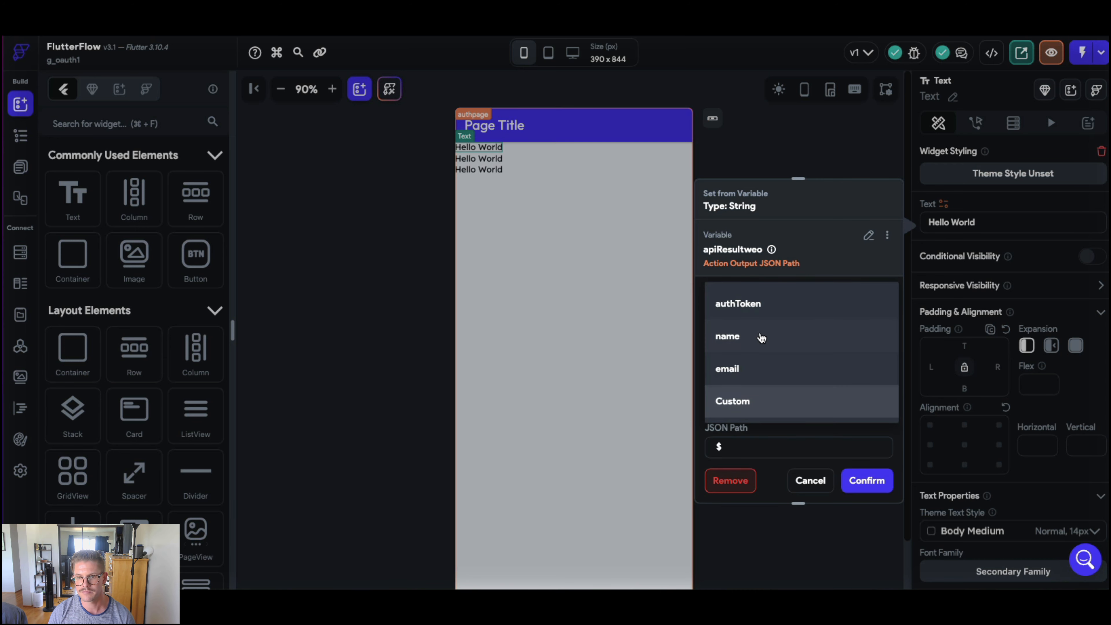
{"action": "left_click", "coordinate": [762, 337]}
{"action": "left_click", "coordinate": [866, 480]}
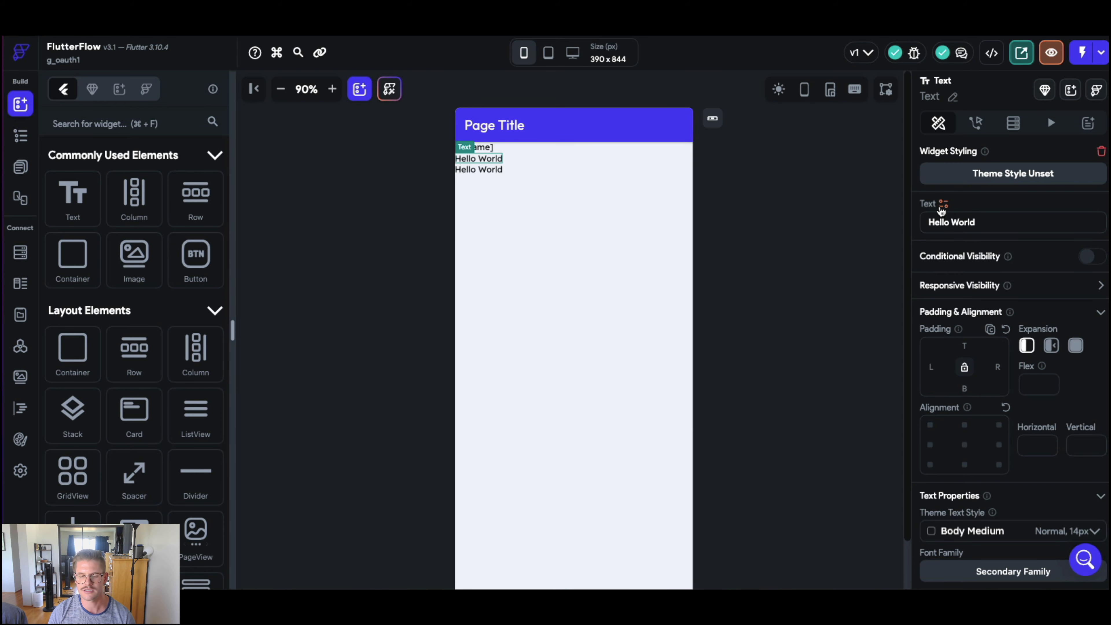
{"action": "left_click", "coordinate": [943, 204]}
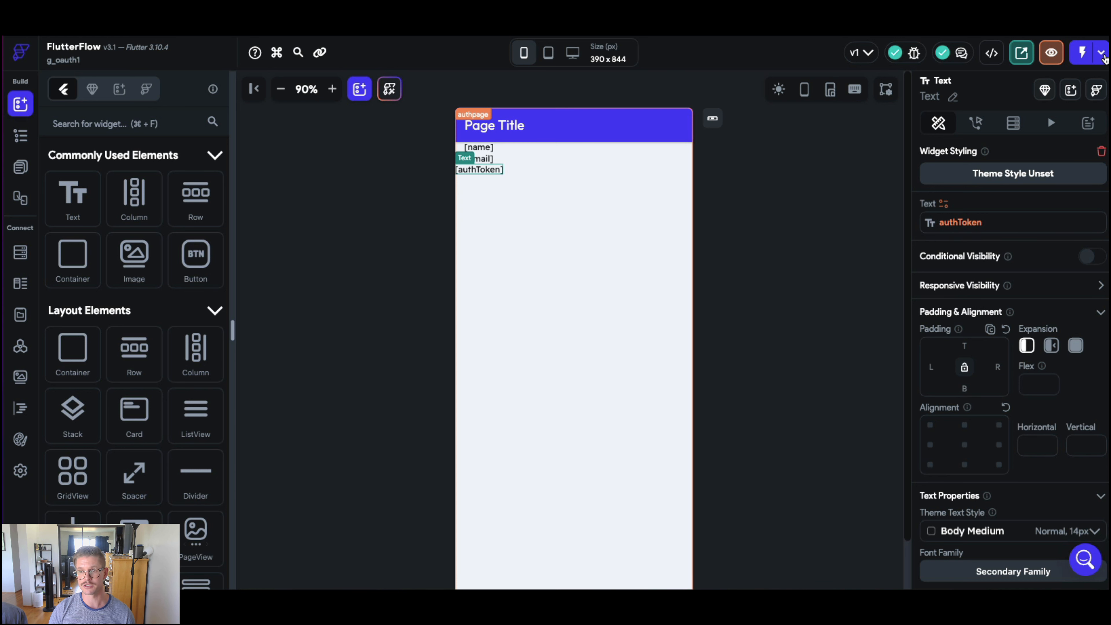
{"action": "left_click", "coordinate": [1101, 52]}
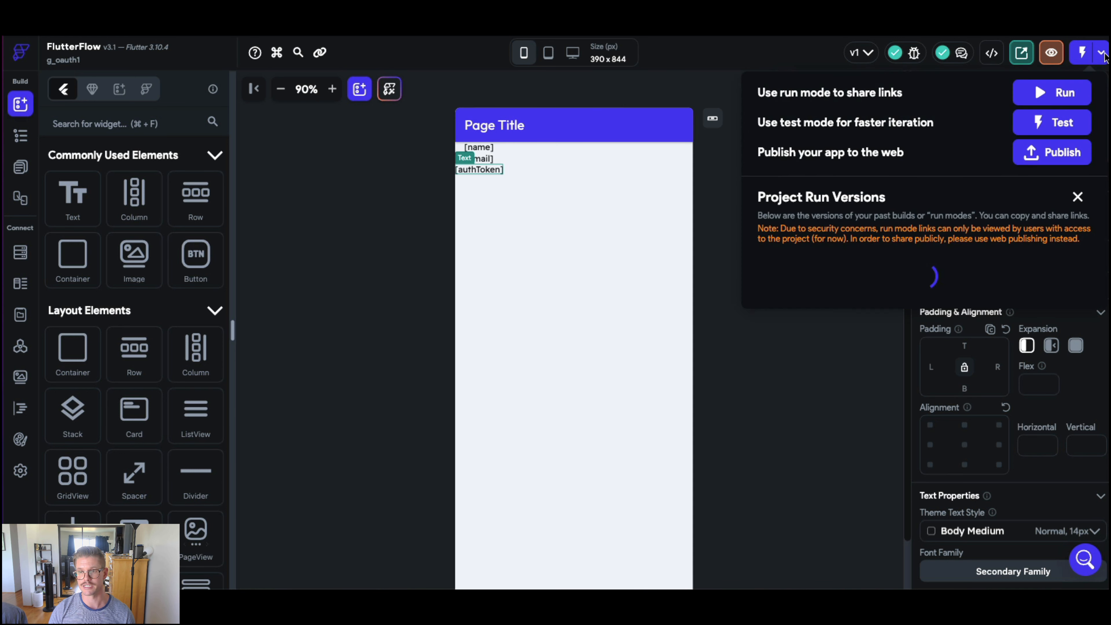
Step: Republish the app to its web domain and open the live site
{"action": "left_click", "coordinate": [1054, 161]}
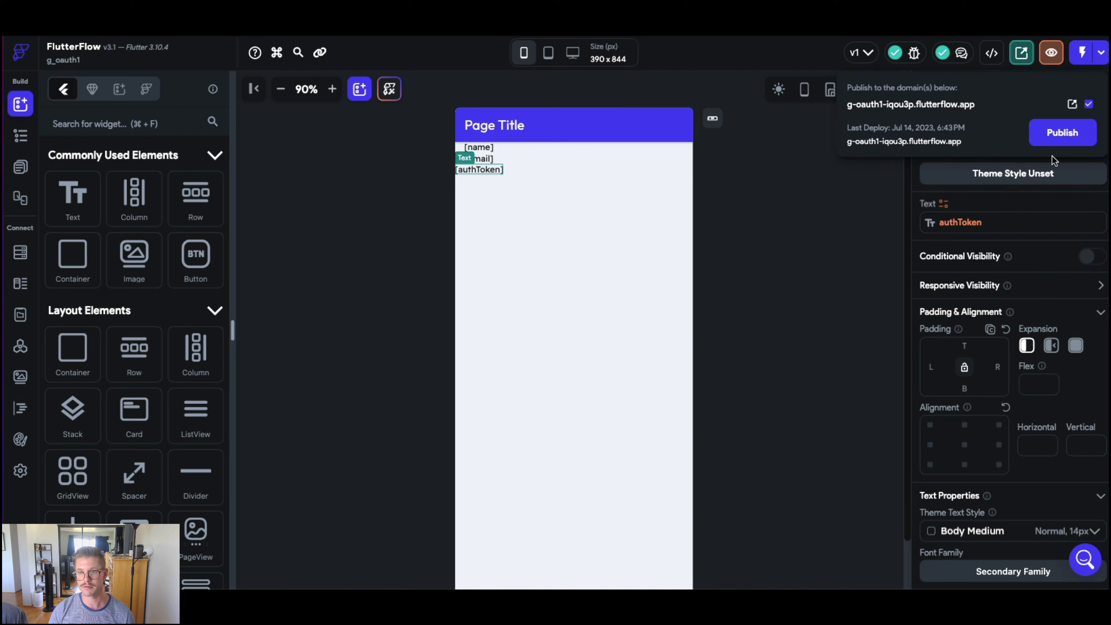
{"action": "left_click", "coordinate": [1057, 138]}
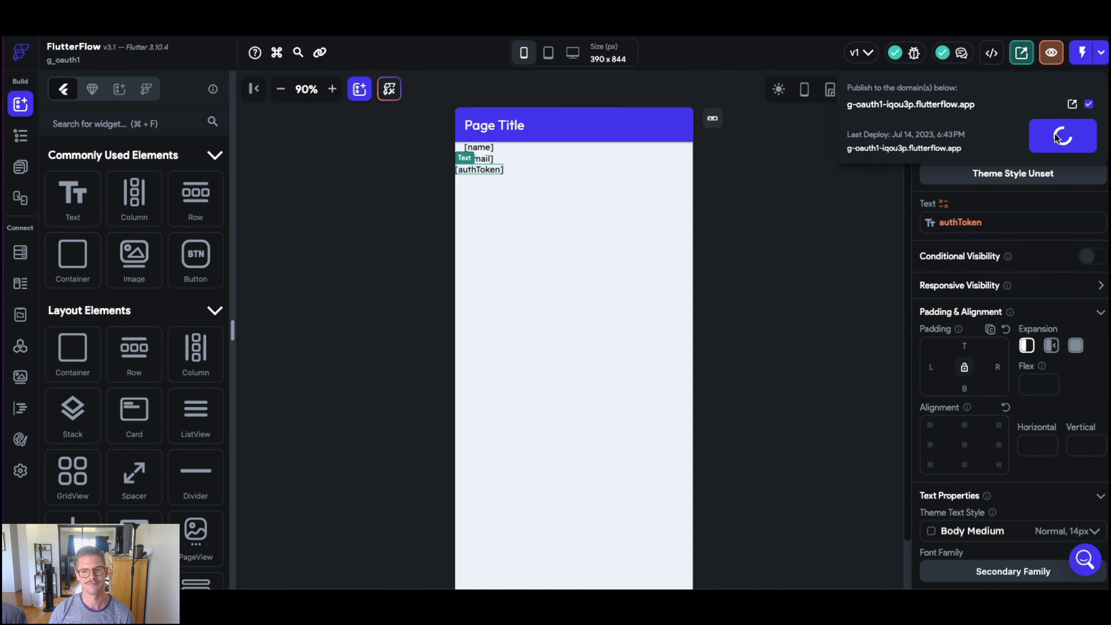
{"action": "left_click", "coordinate": [1071, 106]}
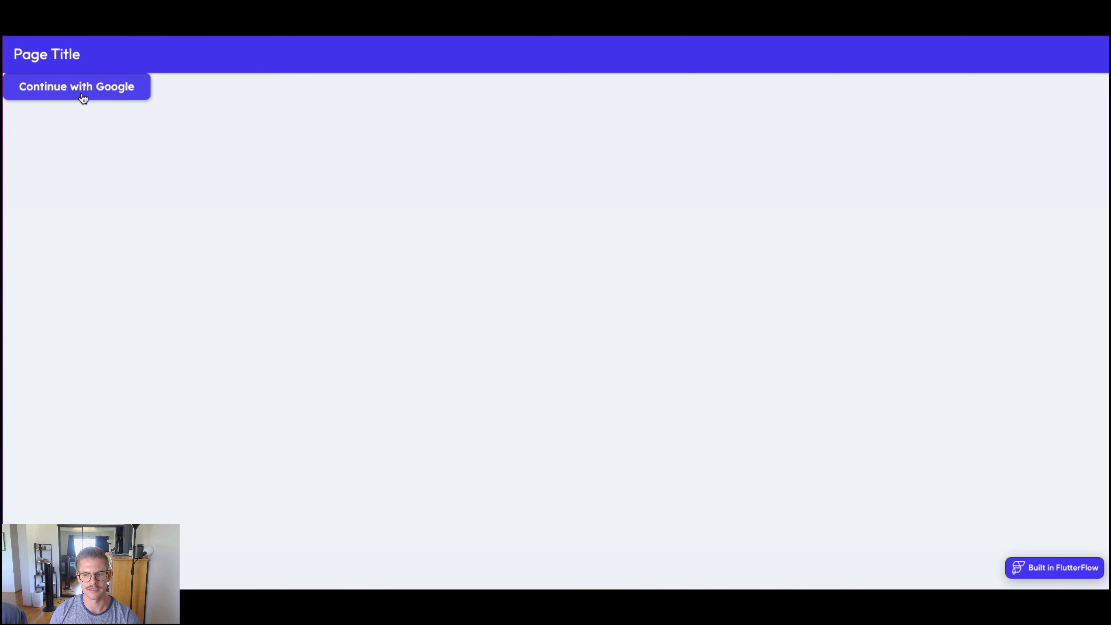
Step: Sign in on the live site via Continue with Google using the first listed account
{"action": "left_click", "coordinate": [83, 94]}
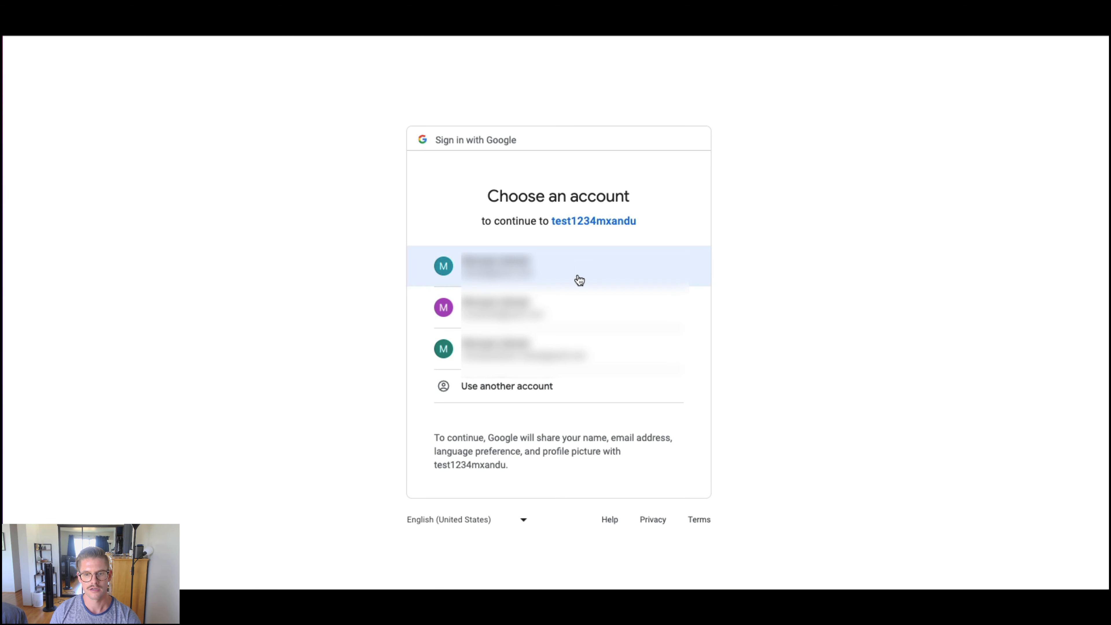
{"action": "left_click", "coordinate": [611, 265]}
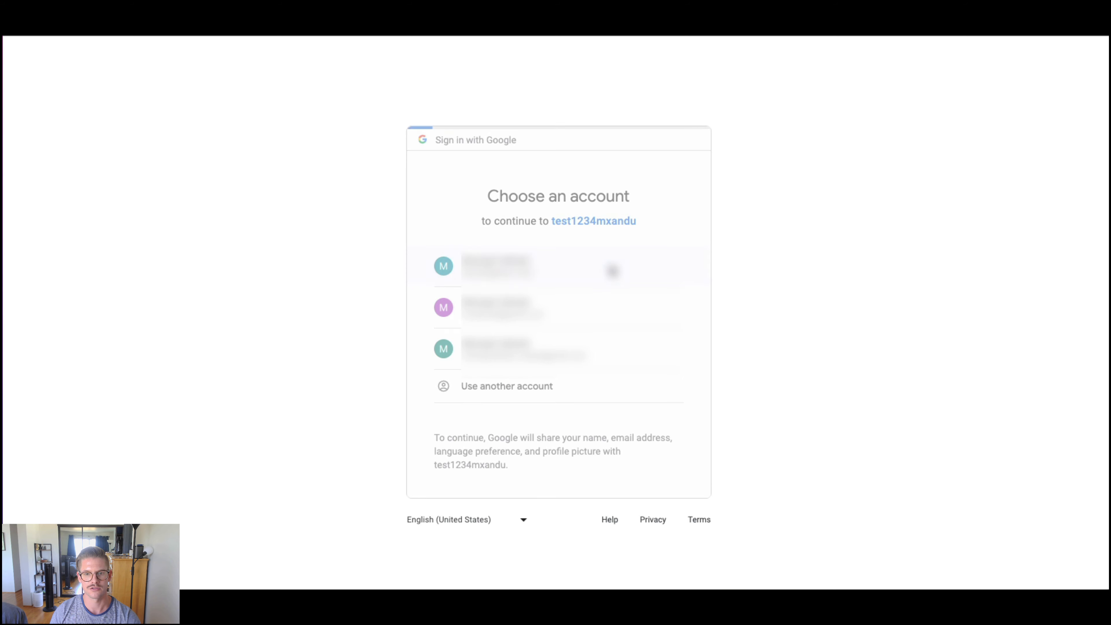